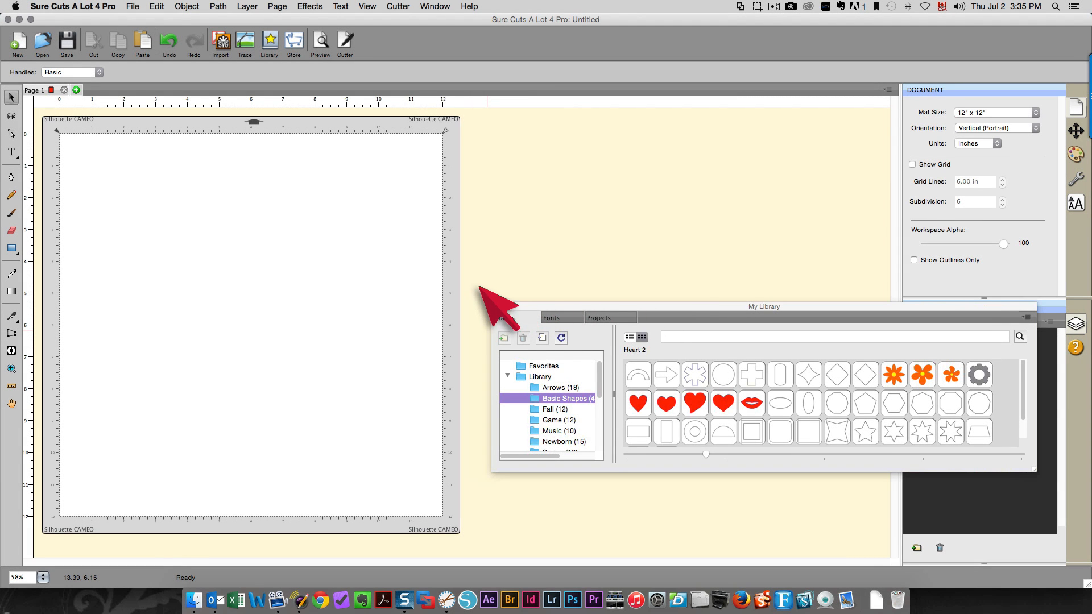
- Close the My Library window and define a custom mat size 8 inches wide and 8 inches high
click(497, 306)
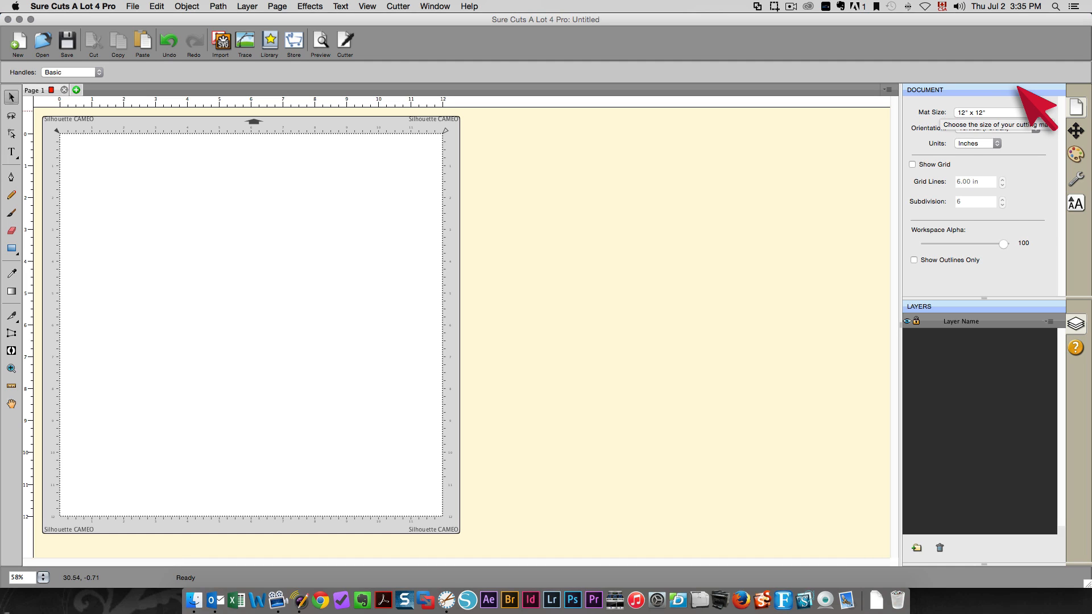
click(995, 112)
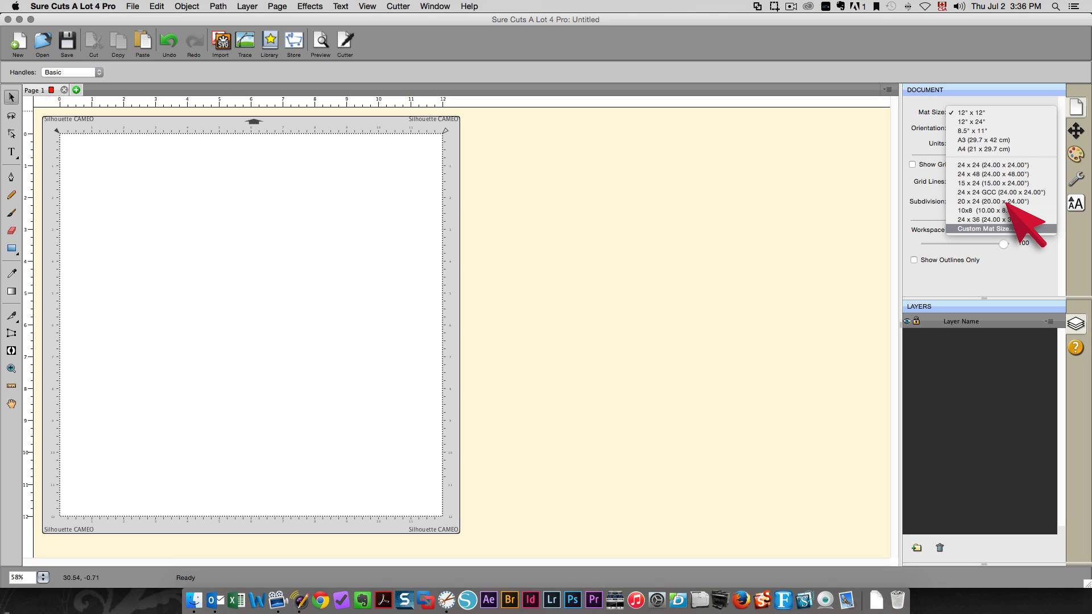
click(984, 229)
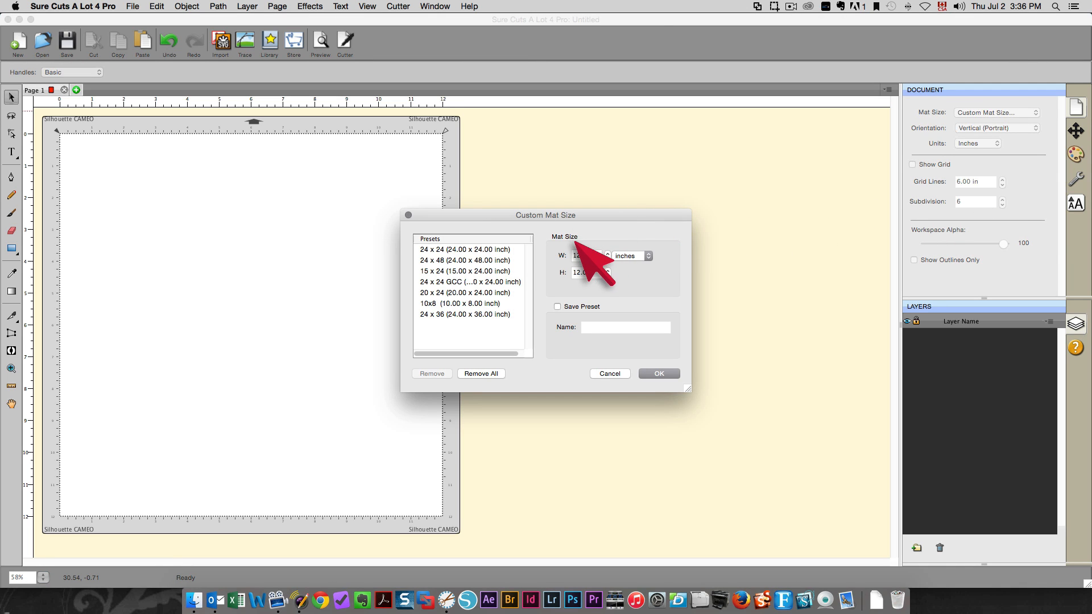
double_click(580, 255)
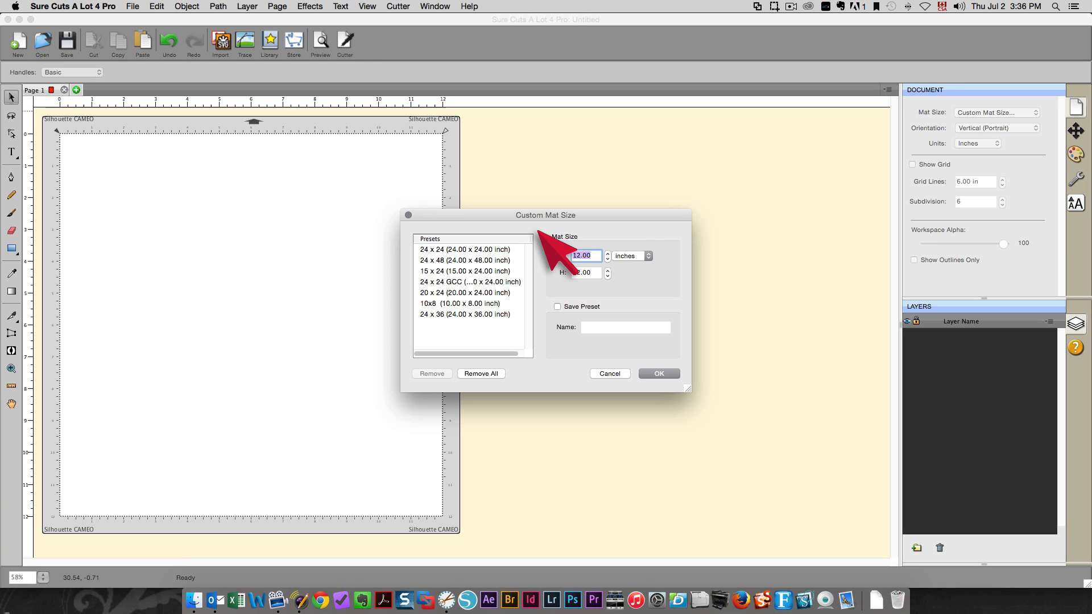
text(8)
key(Tab)
text(8)
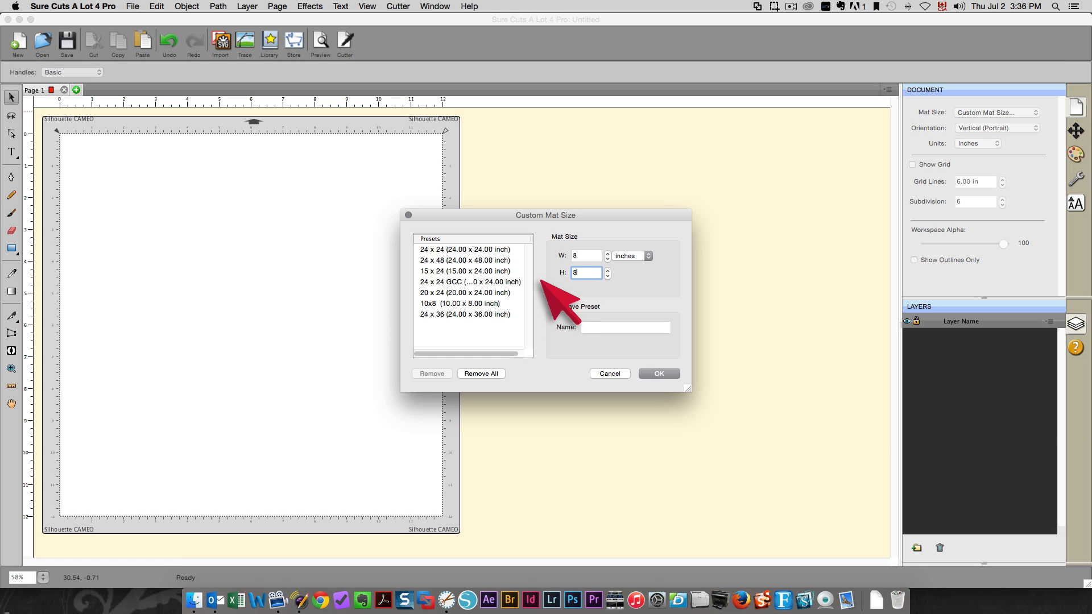
- Save the custom mat size as a preset named "8 x 8", and switch the document to the 15 x 24 mat preset
key(Tab)
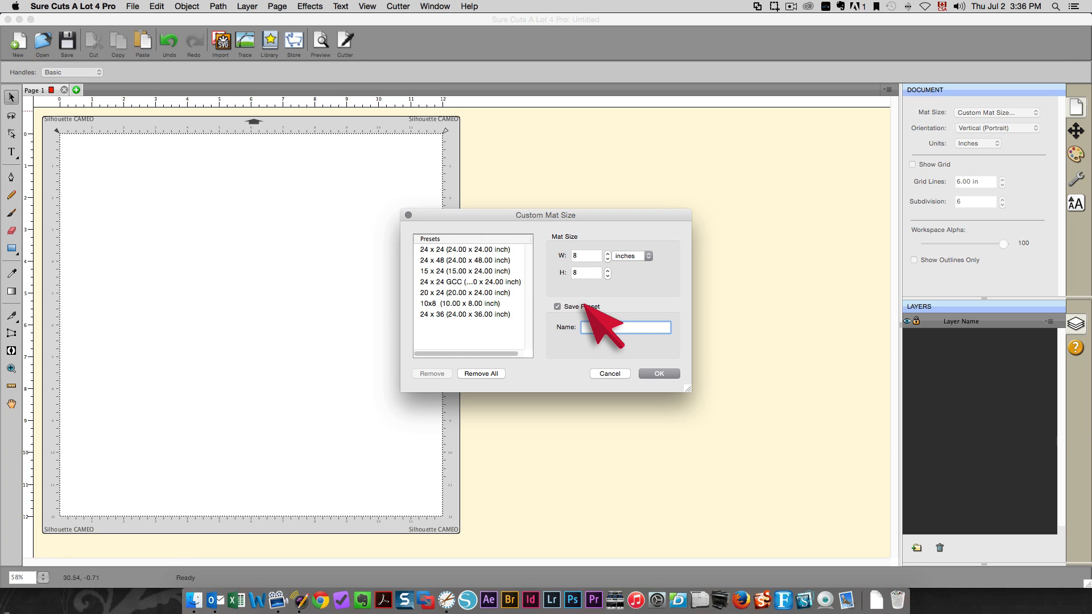
text(8 x 8)
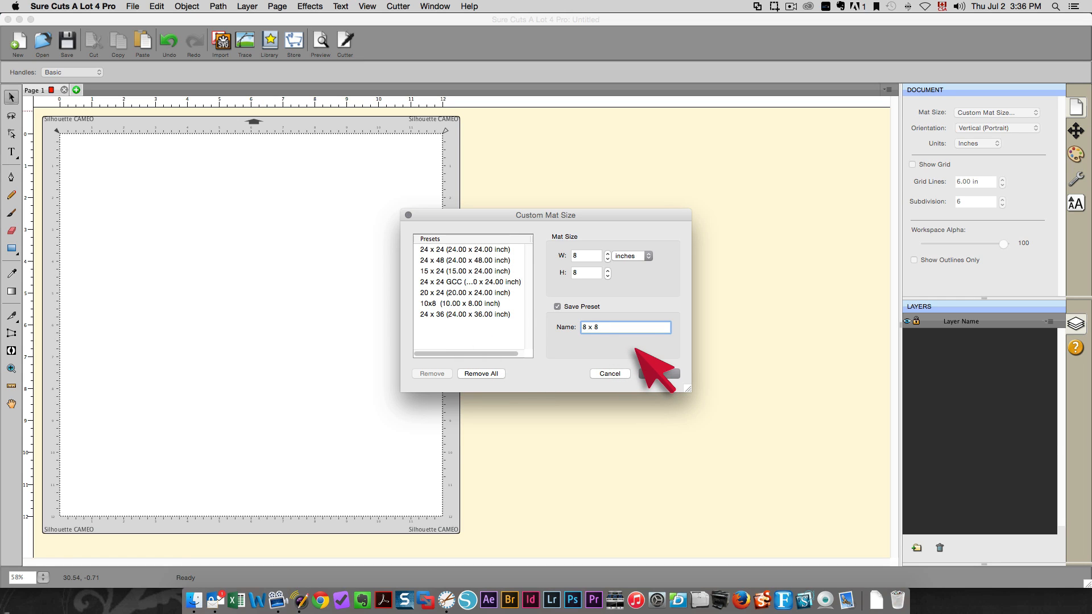
click(648, 370)
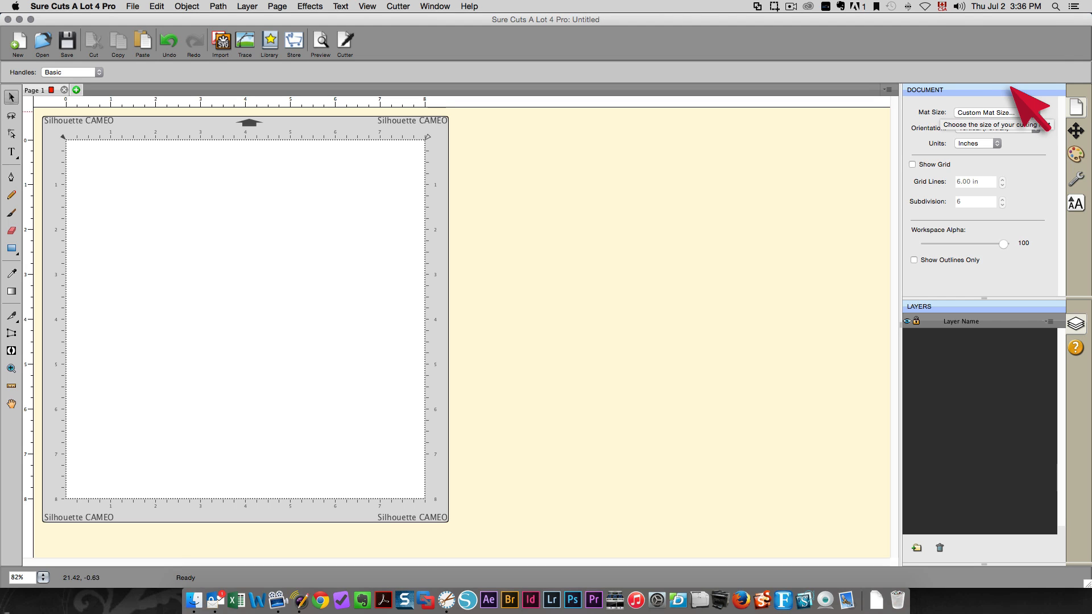
click(1007, 112)
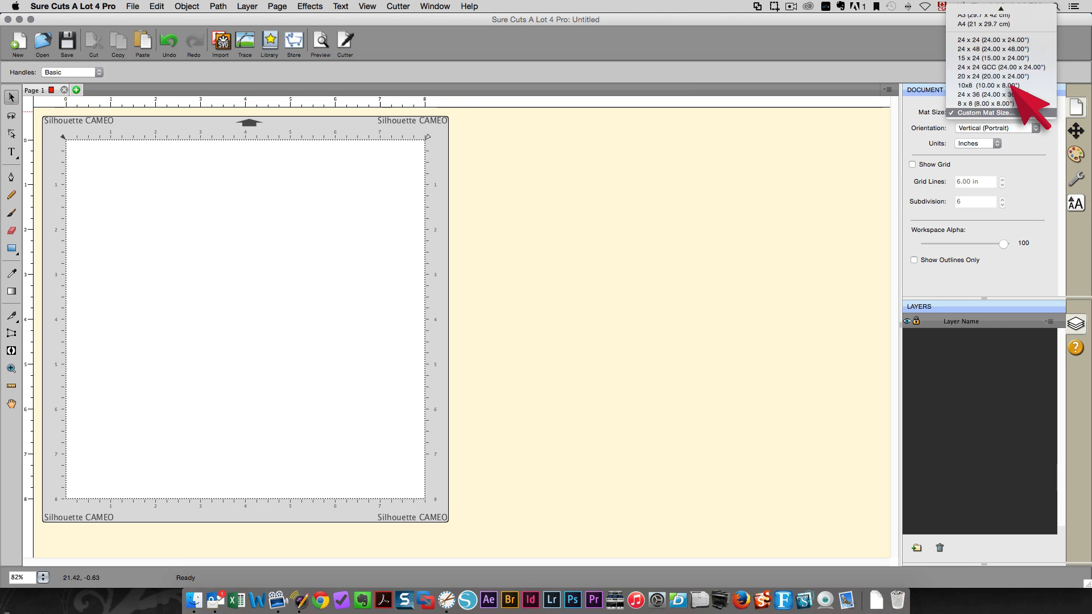
click(992, 63)
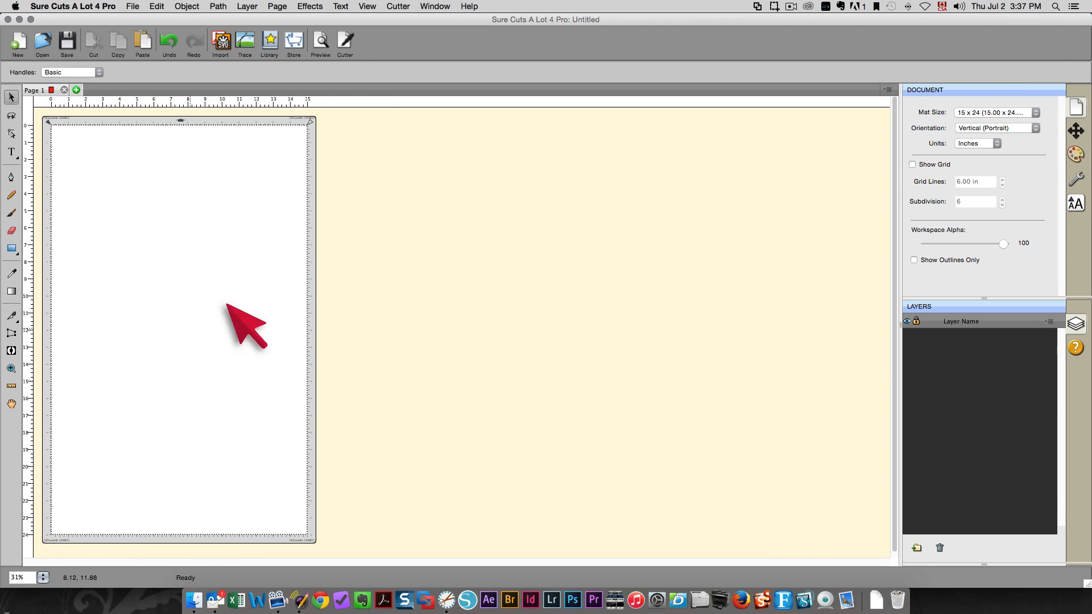
- Remove the 8 x 8 preset from the custom mat sizes and set the document's mat size to 12" x 12"
click(993, 112)
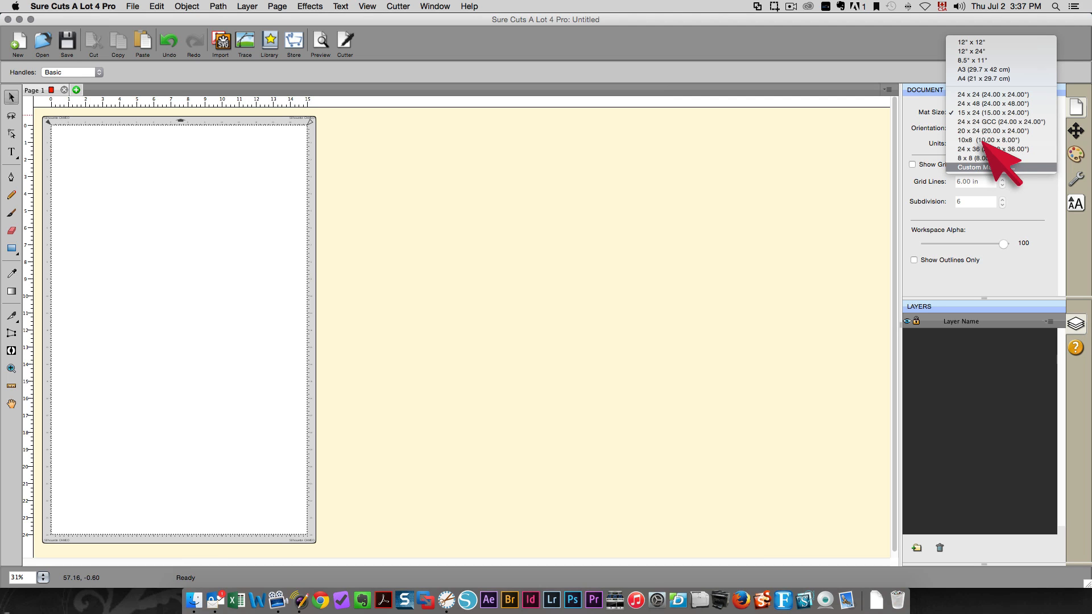
click(989, 167)
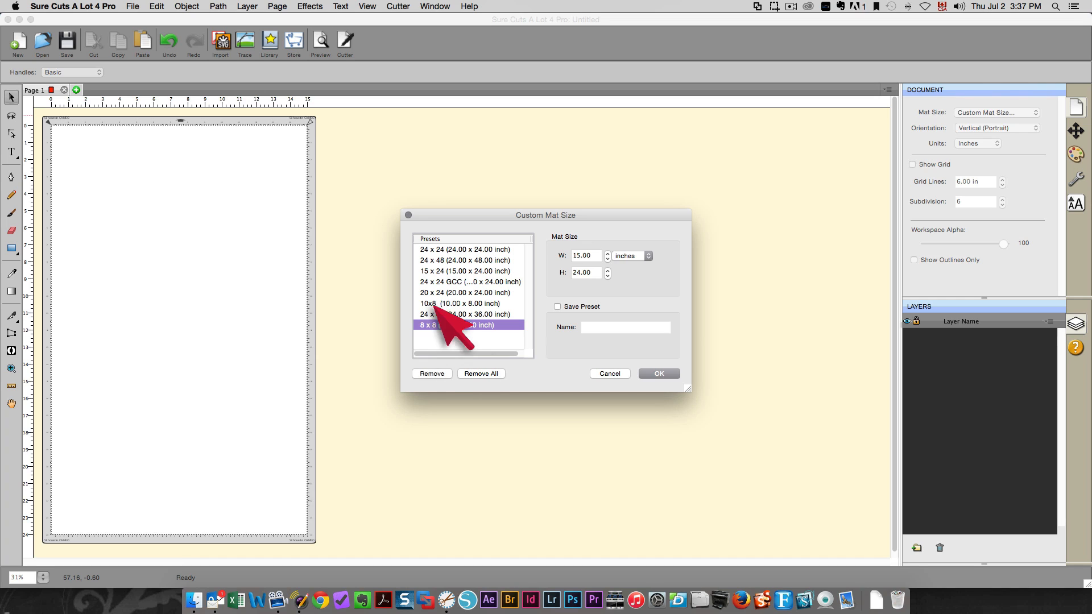
click(420, 373)
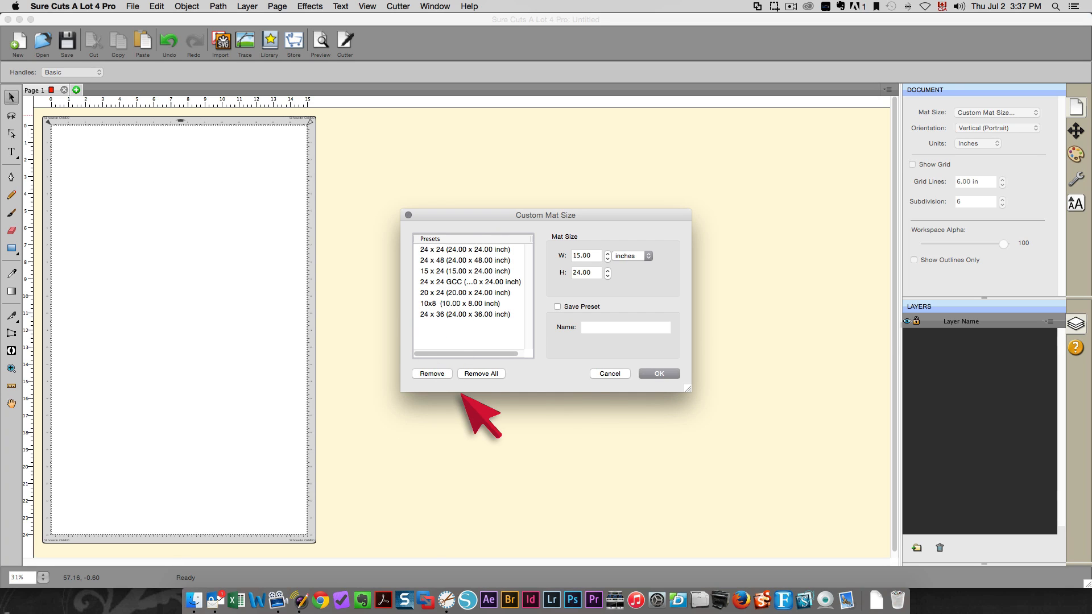
click(657, 373)
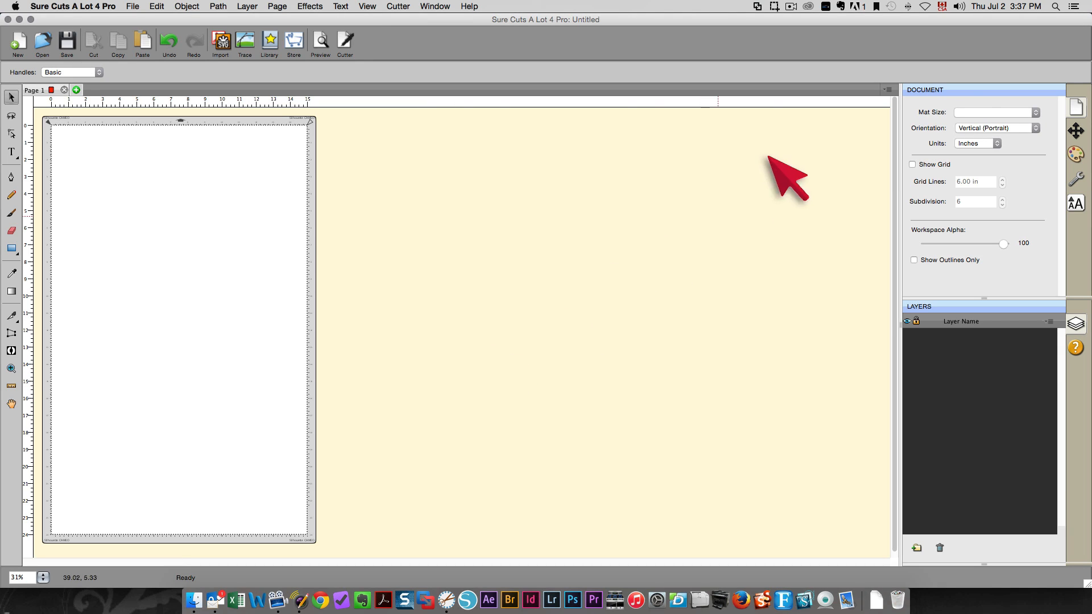
click(974, 112)
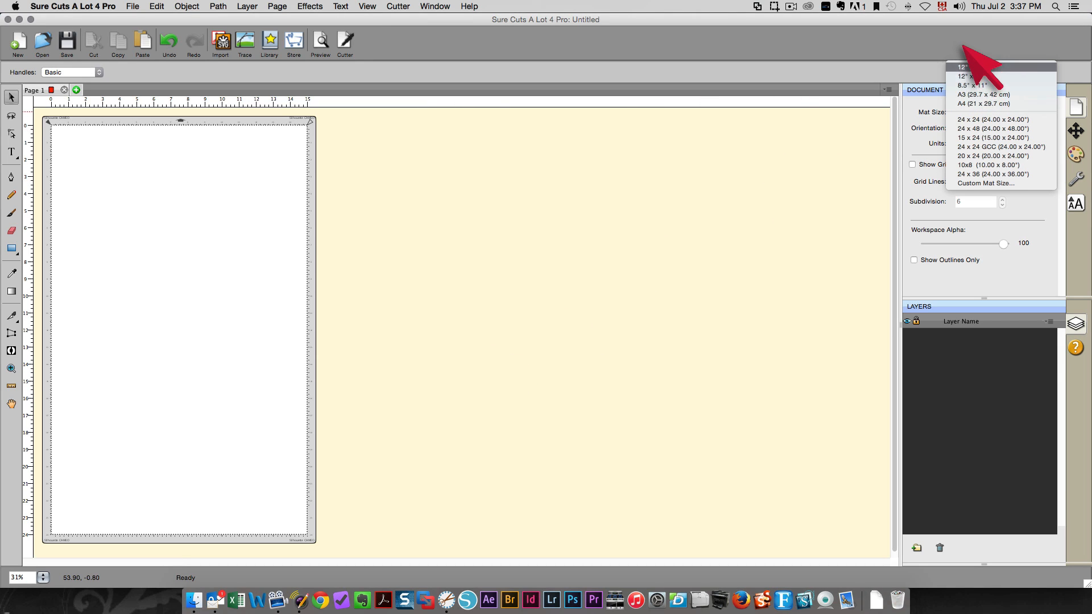
click(974, 68)
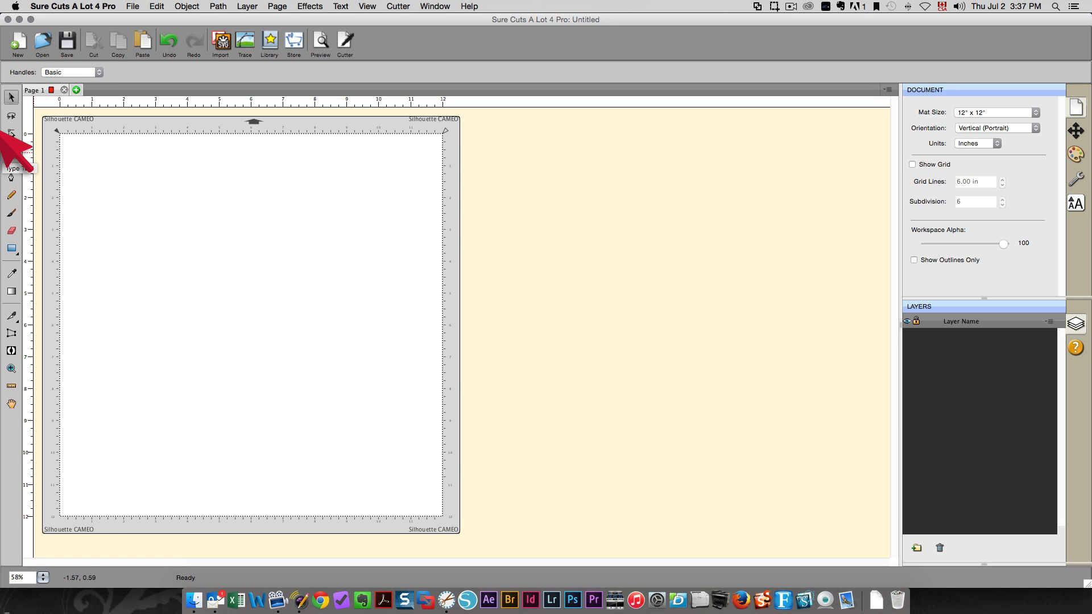
- Add the horizontal text "start typing" with the Type Tool in the upper-left area of the mat
click(12, 151)
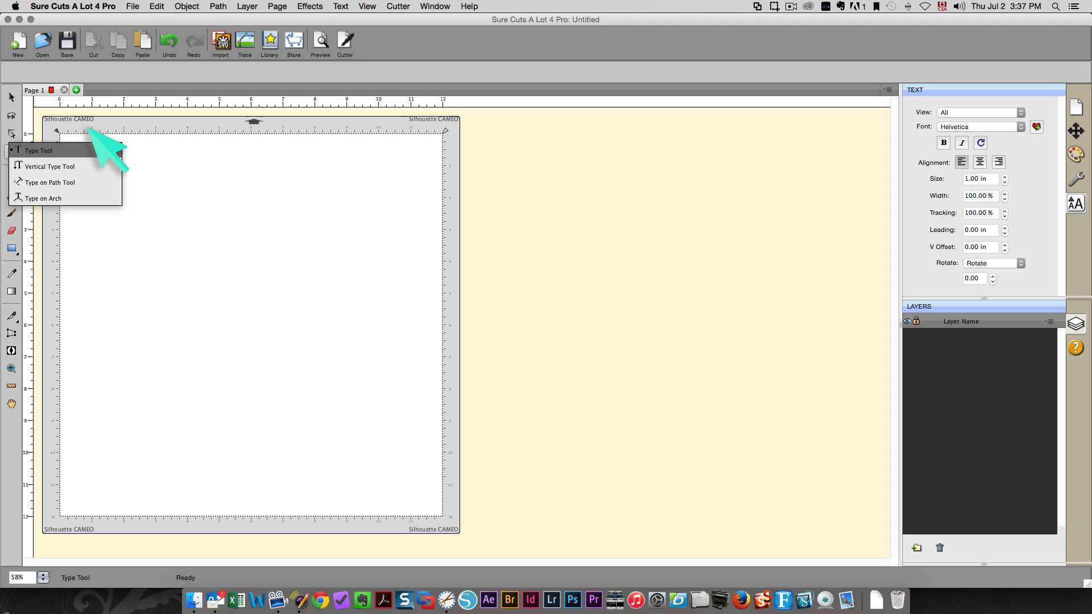
click(88, 129)
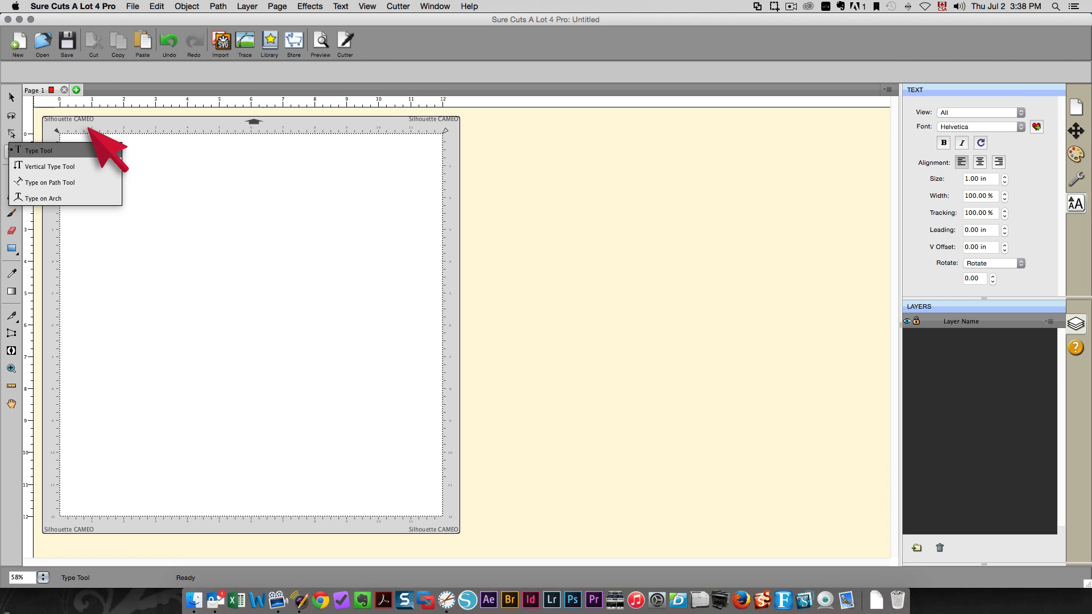
click(88, 128)
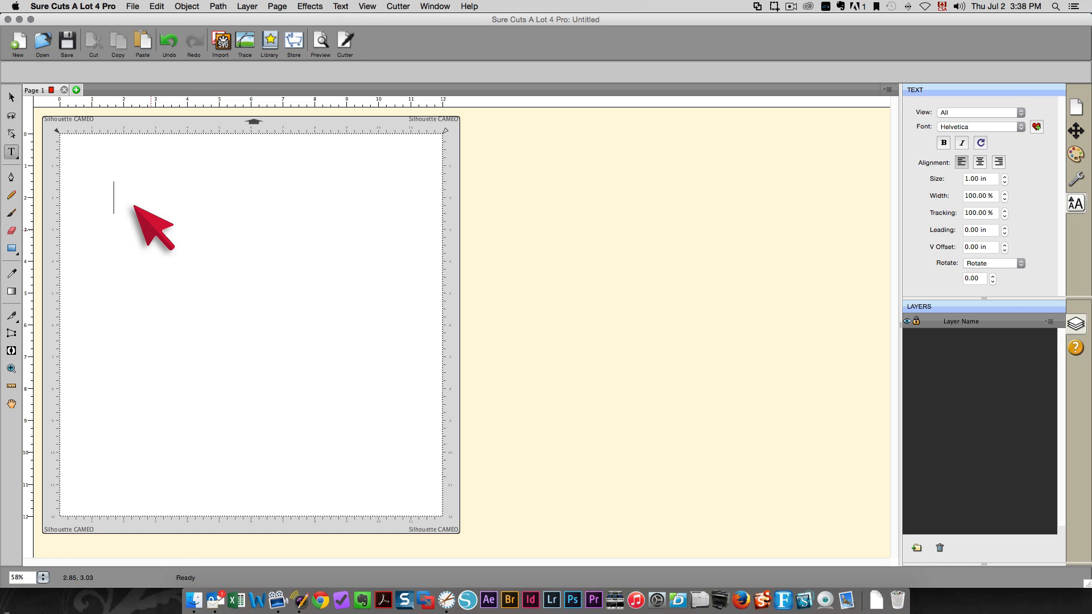
text(start typing)
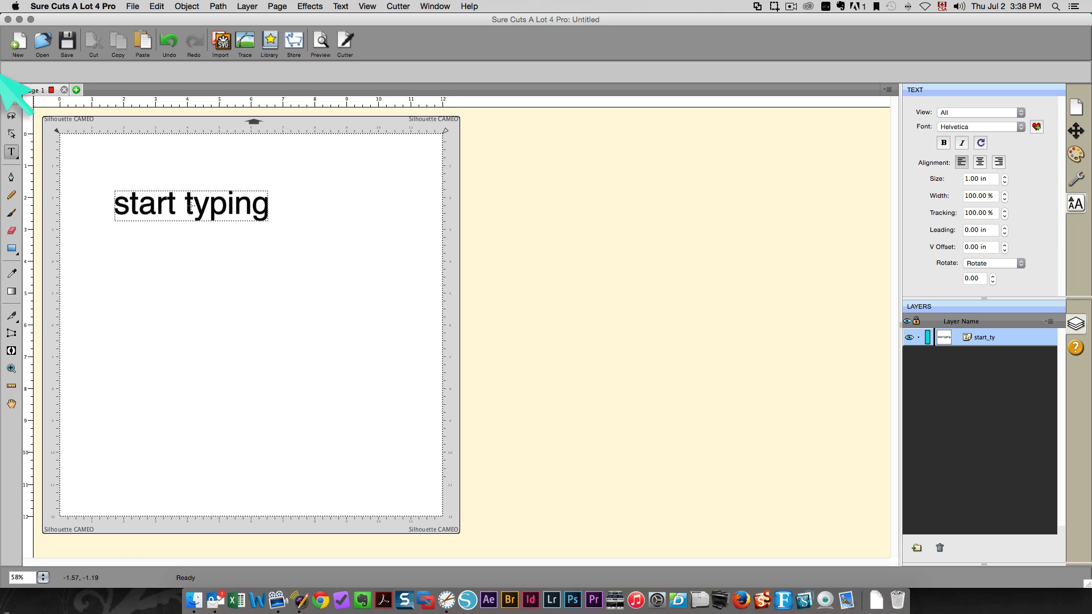
- Enlarge and widen the text object to about 7.8 inches across and rotate it by about 3.3 degrees
click(11, 96)
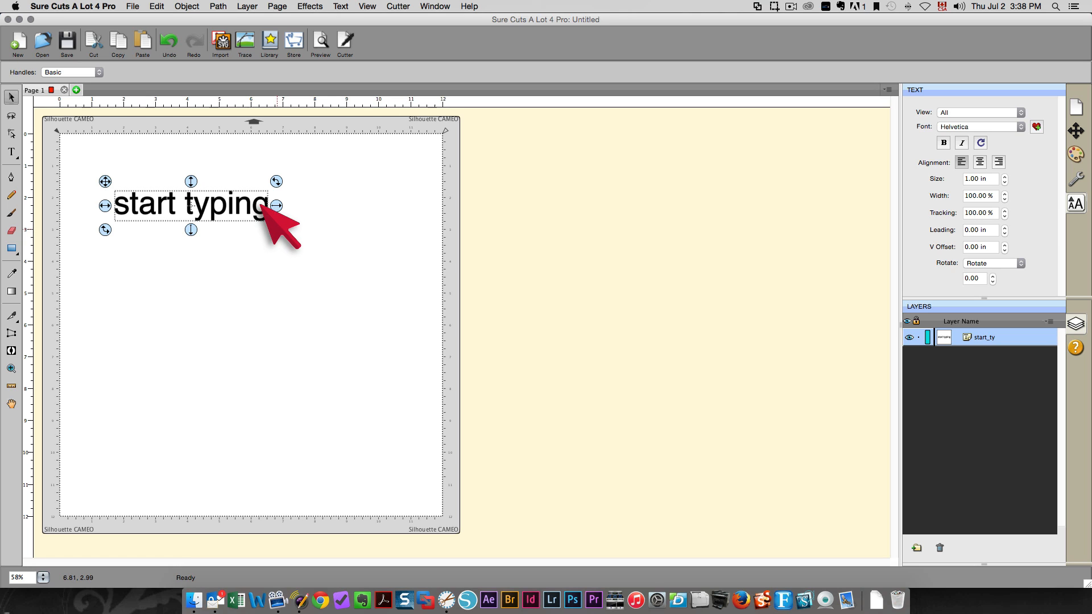
drag(274, 206, 331, 216)
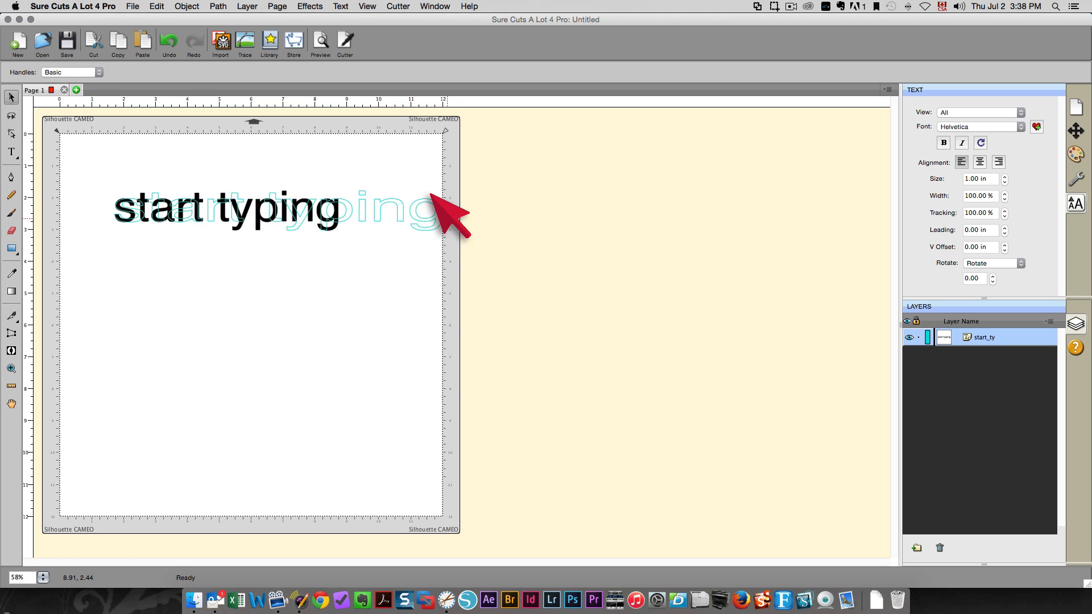
drag(275, 219, 368, 218)
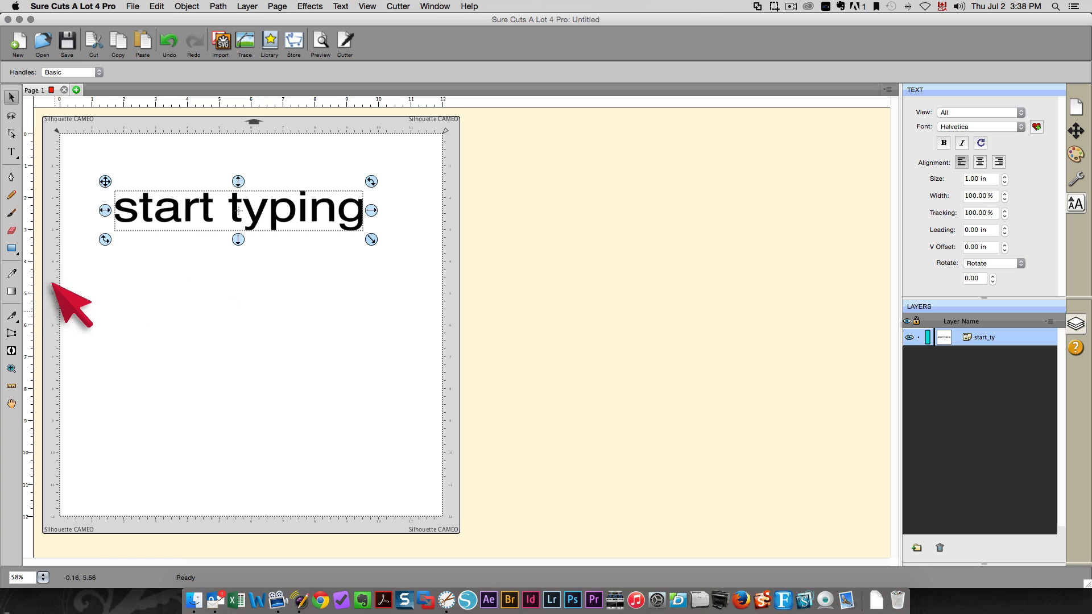
mouse_move(370, 183)
mouse_down()
mouse_move(376, 231)
mouse_move(358, 210)
mouse_move(358, 146)
mouse_move(372, 187)
mouse_up()
- Change the wording of the text object to "start over with something else"
double_click(316, 225)
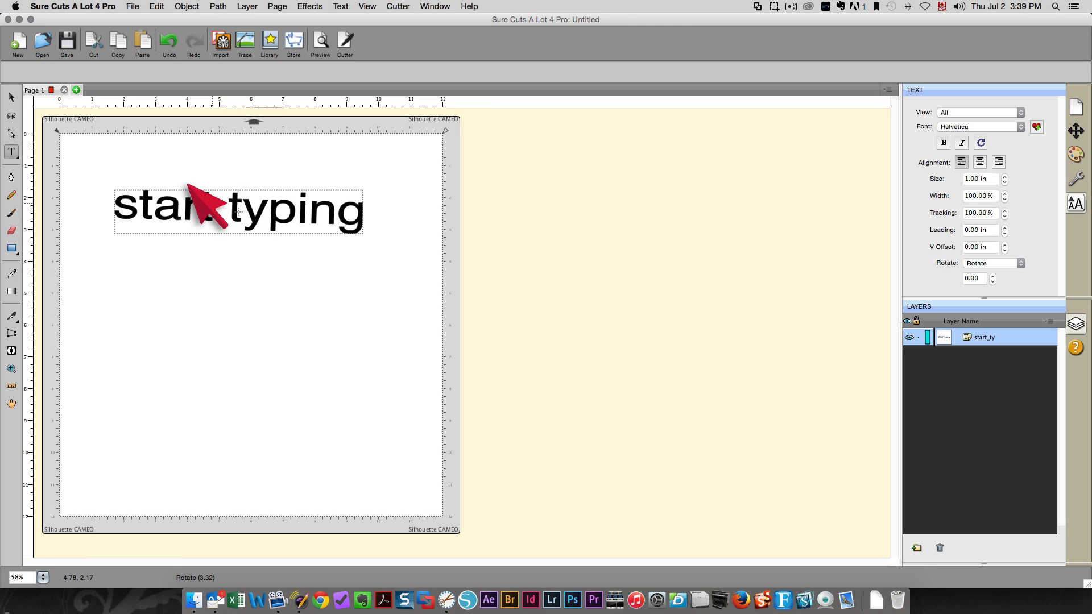
drag(144, 182, 340, 186)
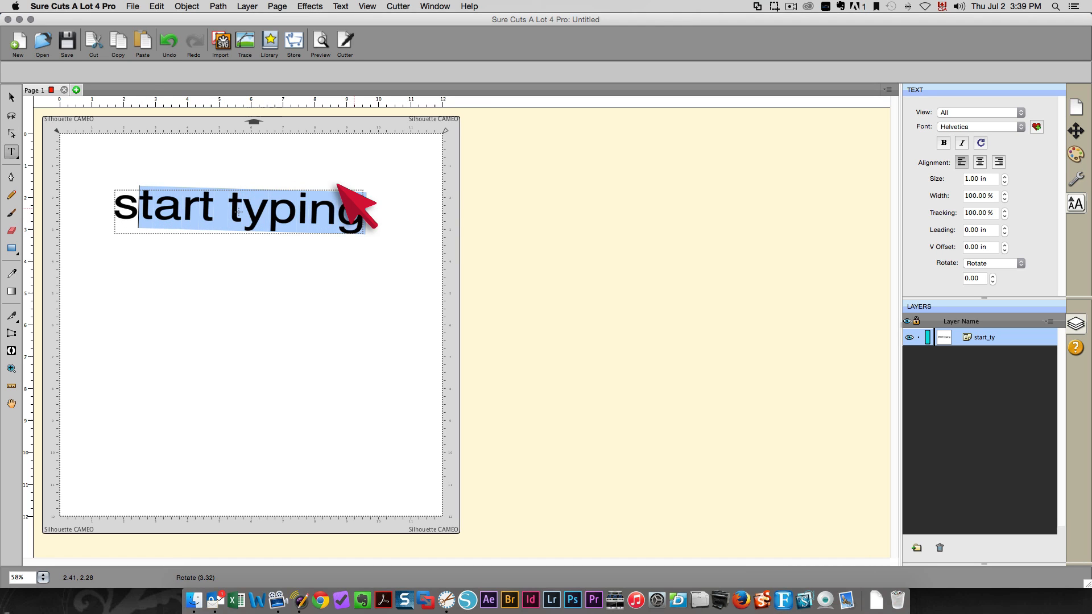
text(start over with something else)
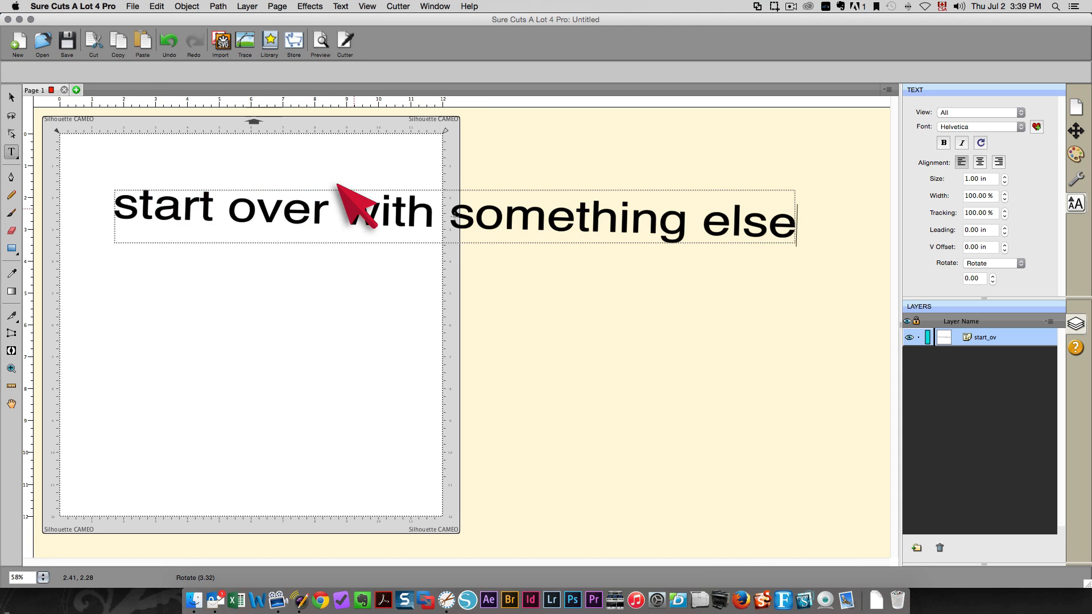
- Stretch the text object taller, rotate it to about 355.6 degrees, and resize it to about 12.3 inches wide
click(12, 96)
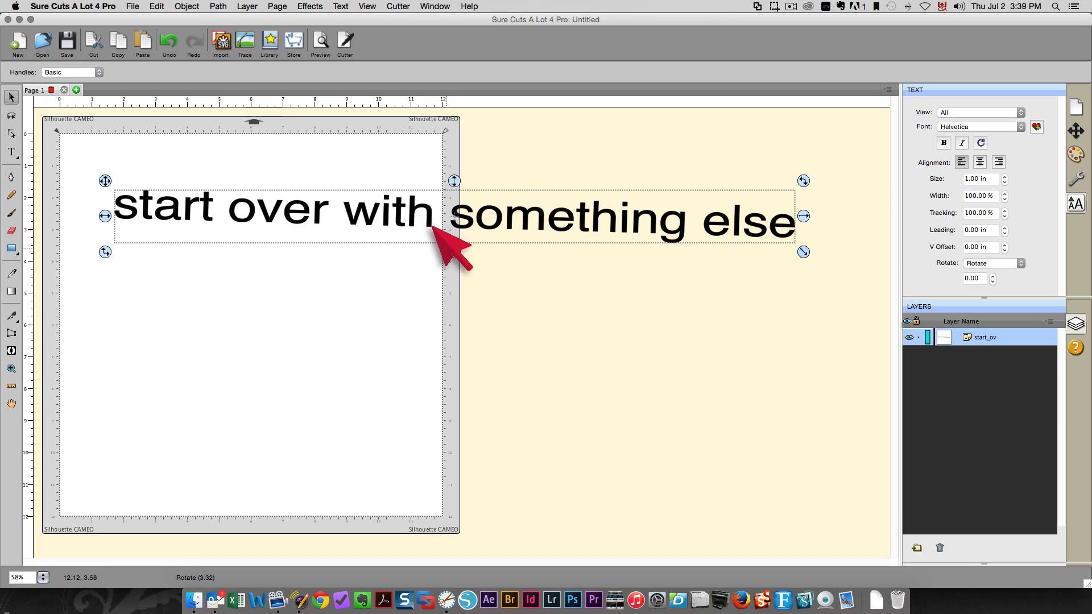
drag(451, 246, 453, 306)
drag(785, 156, 771, 130)
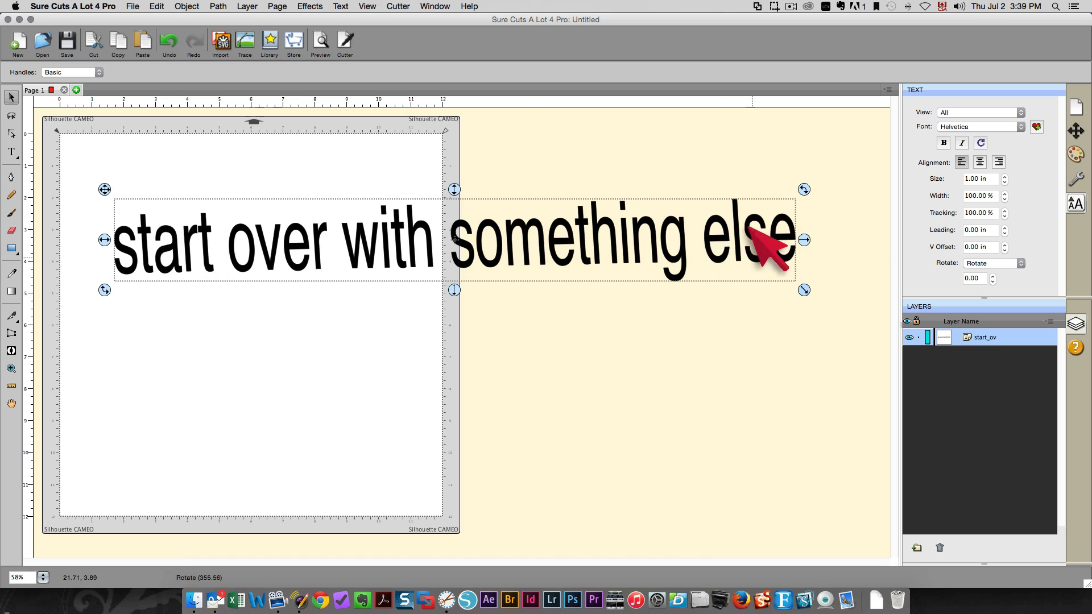
drag(793, 284, 499, 320)
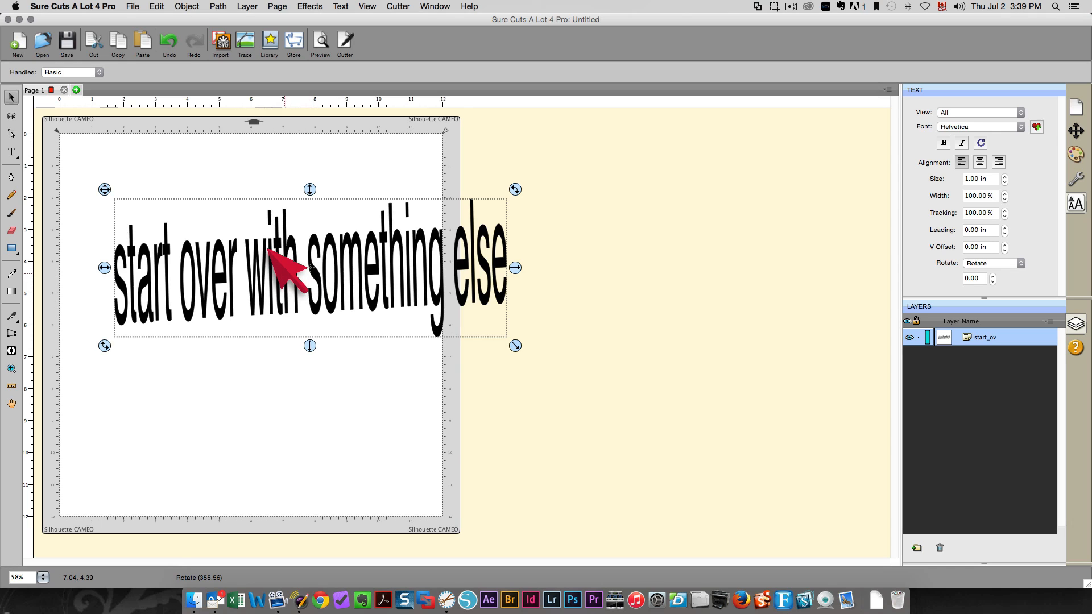
- Examine whether the stretched text is still editable by selecting the word "with" and the part "art over with som", and review the available path commands
click(11, 152)
double_click(284, 254)
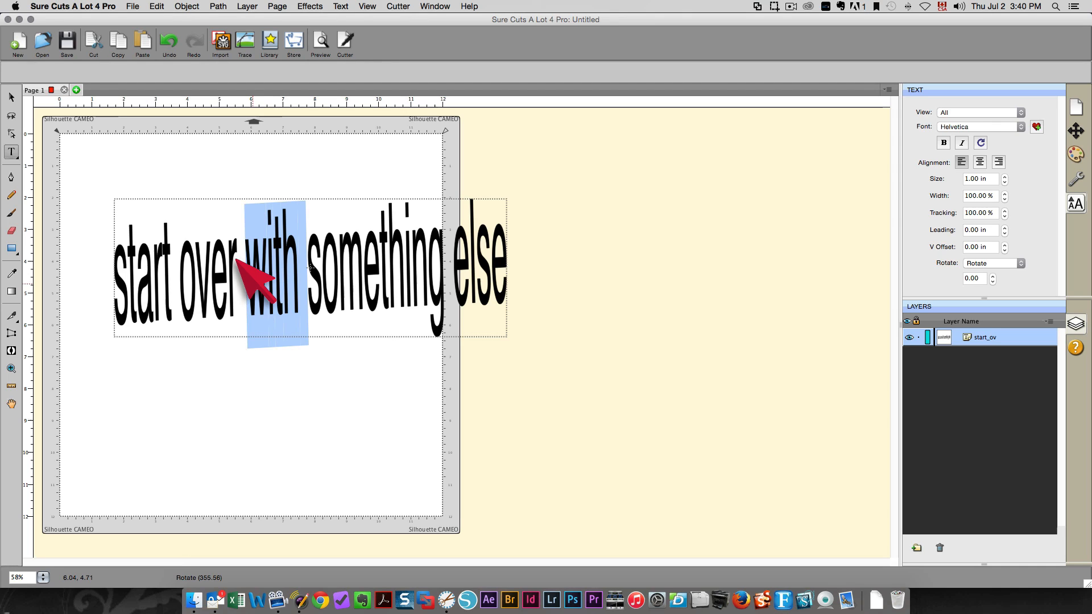
click(303, 259)
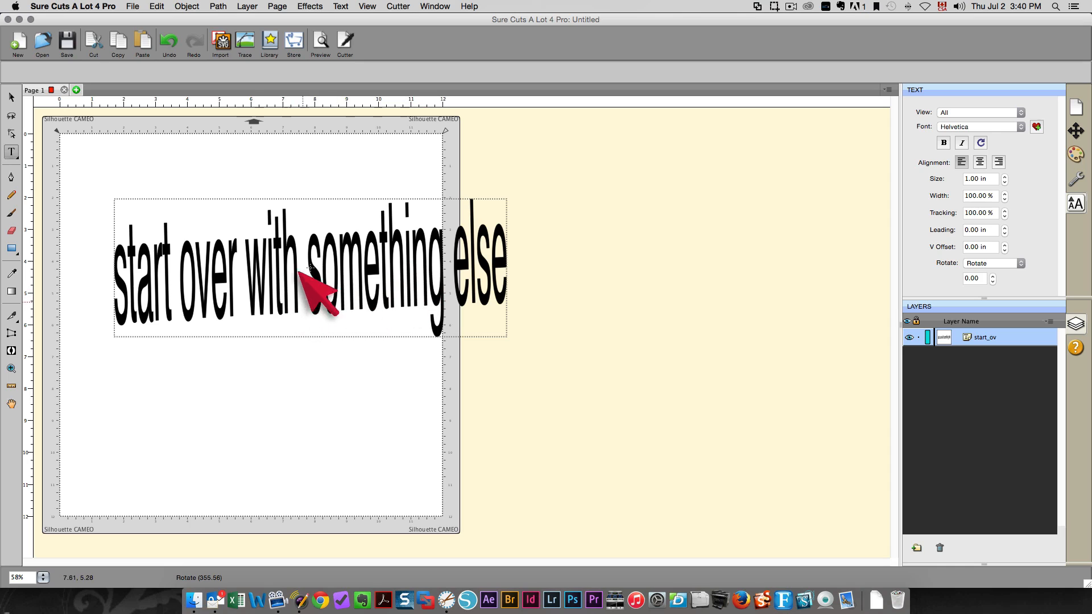
click(217, 6)
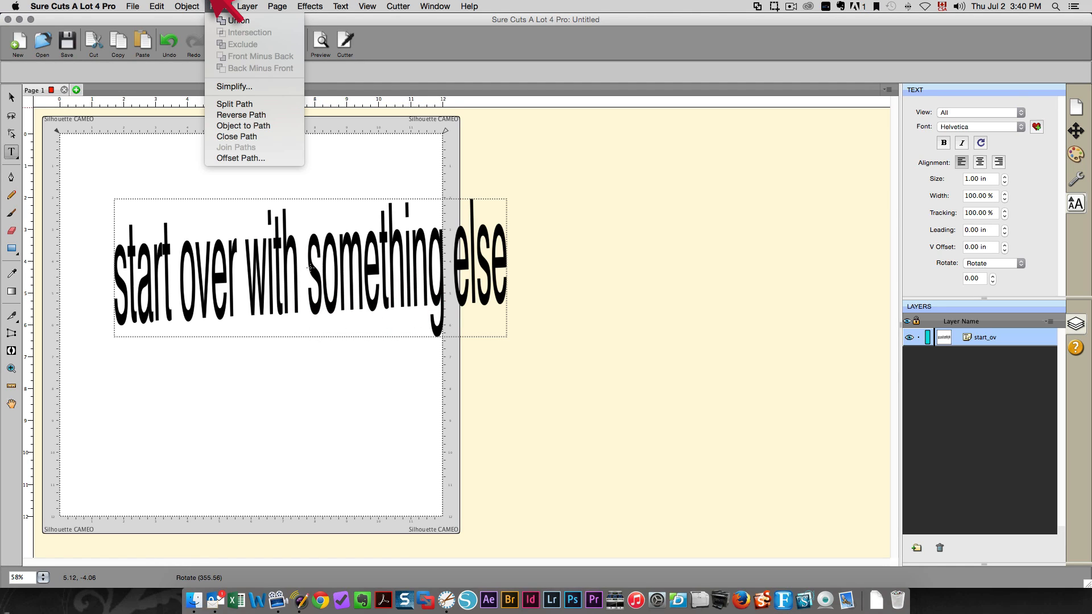
click(251, 288)
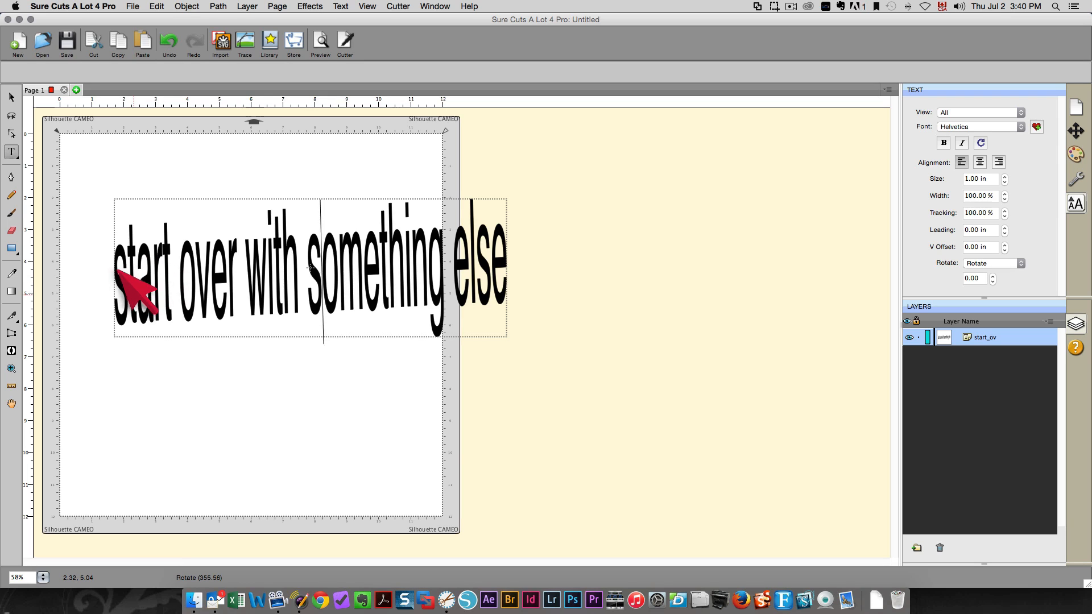
click(217, 6)
click(163, 260)
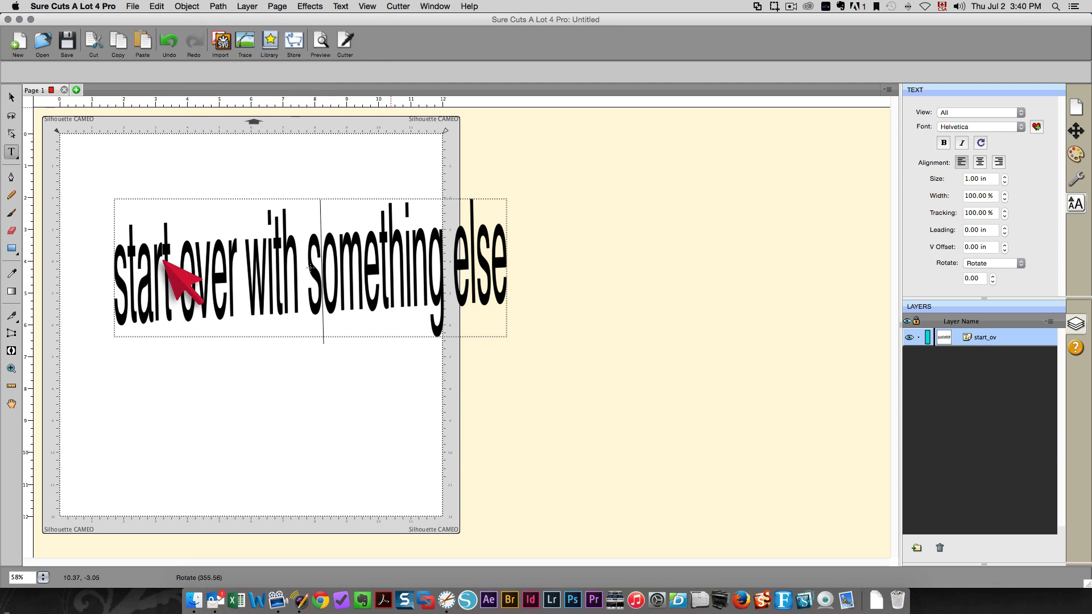
drag(135, 261, 356, 263)
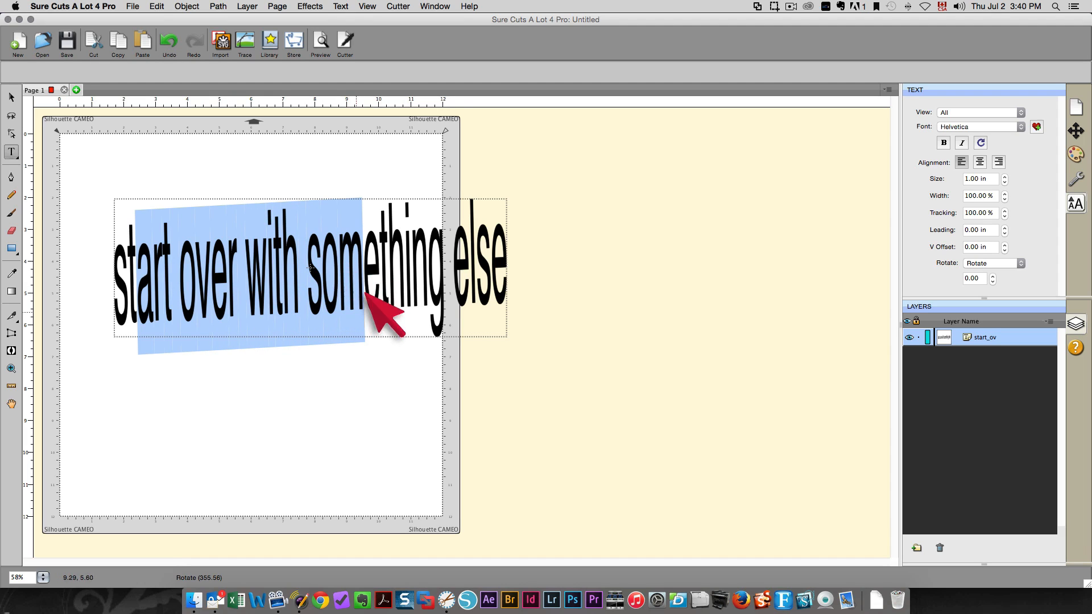
- Delete the stretched "start over with something else" text from the mat
click(348, 275)
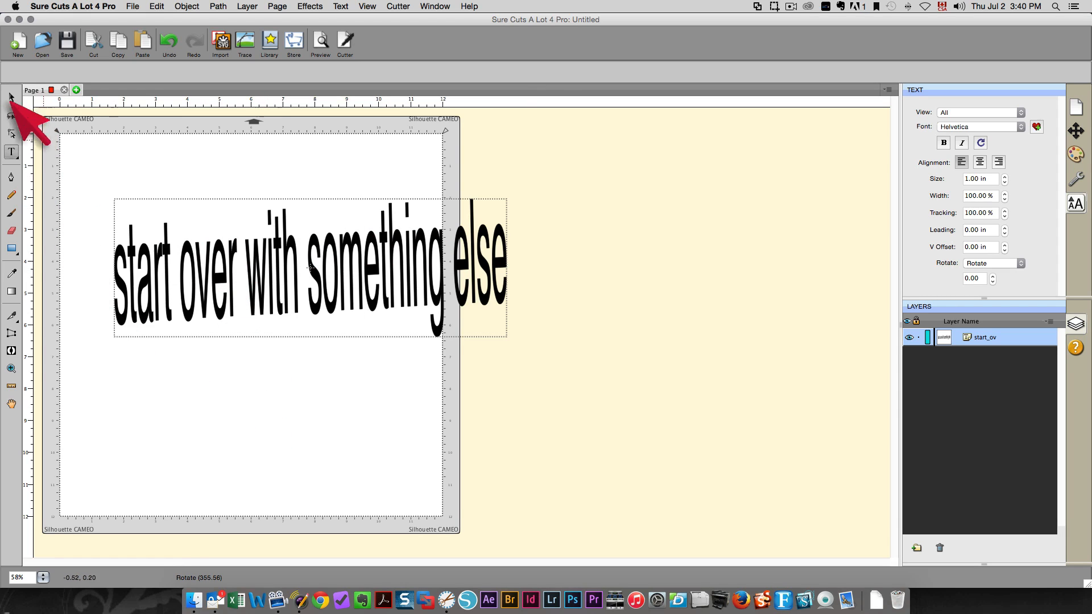
click(11, 97)
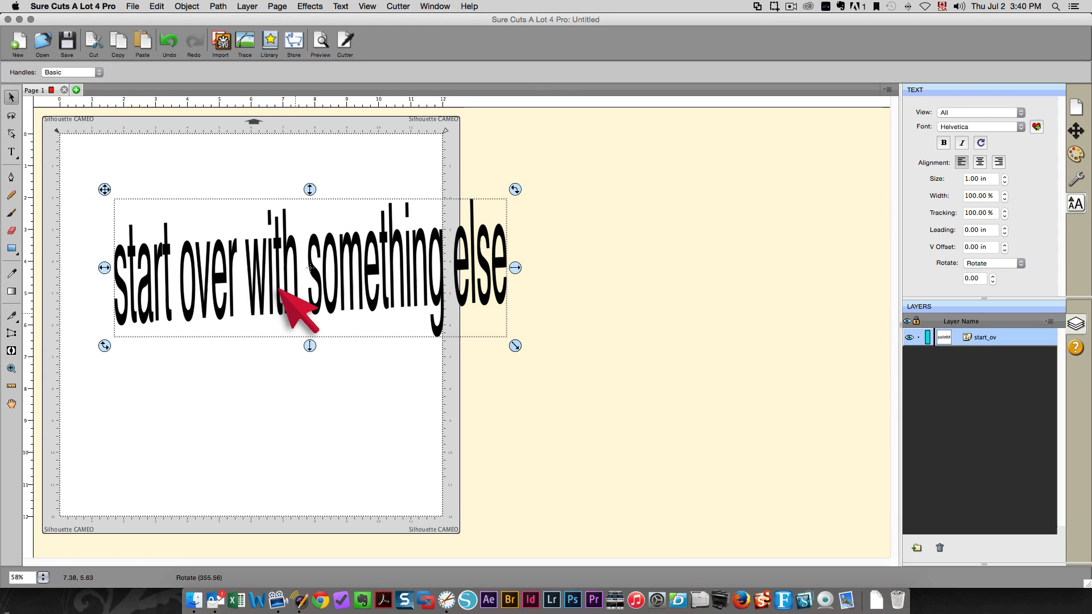
key(Delete)
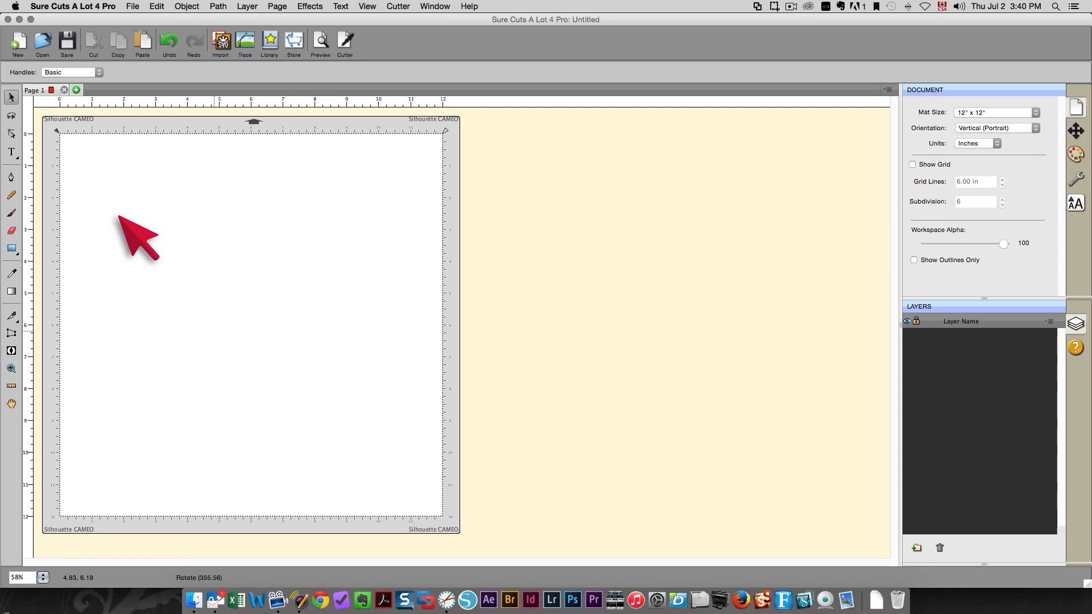
- Add vertical text reading "start typingg" and move it to the mat's upper edge, about 2 inches in from the left
click(8, 133)
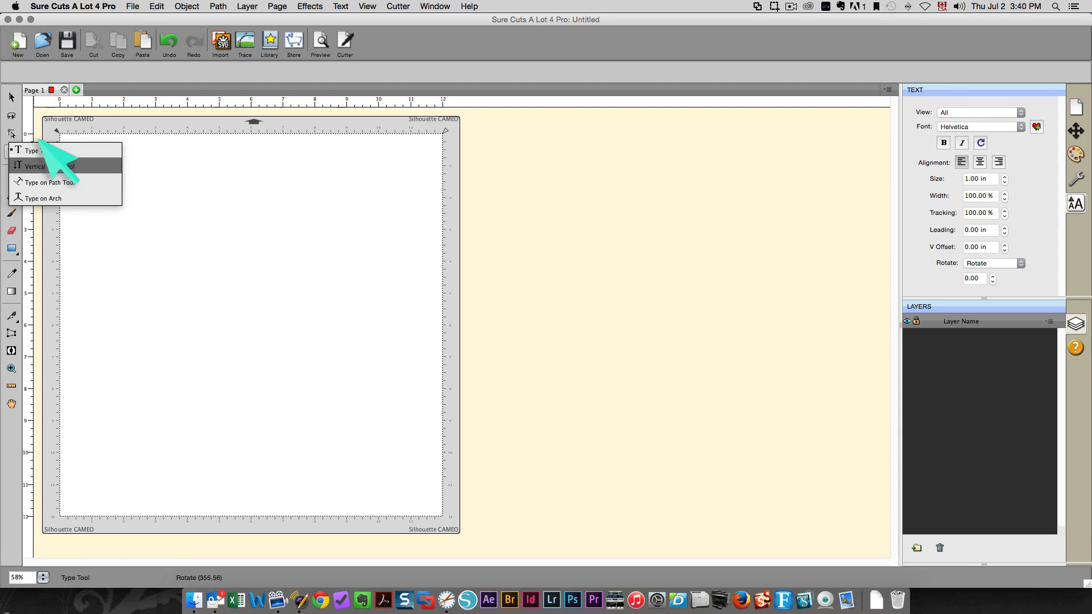
click(46, 166)
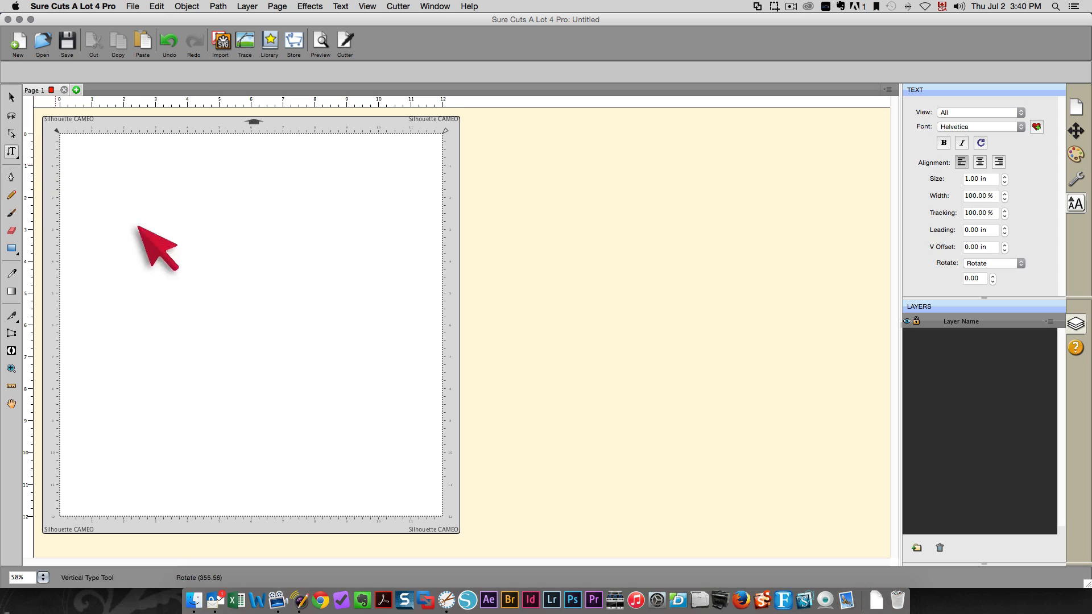
click(160, 182)
text(start typing)
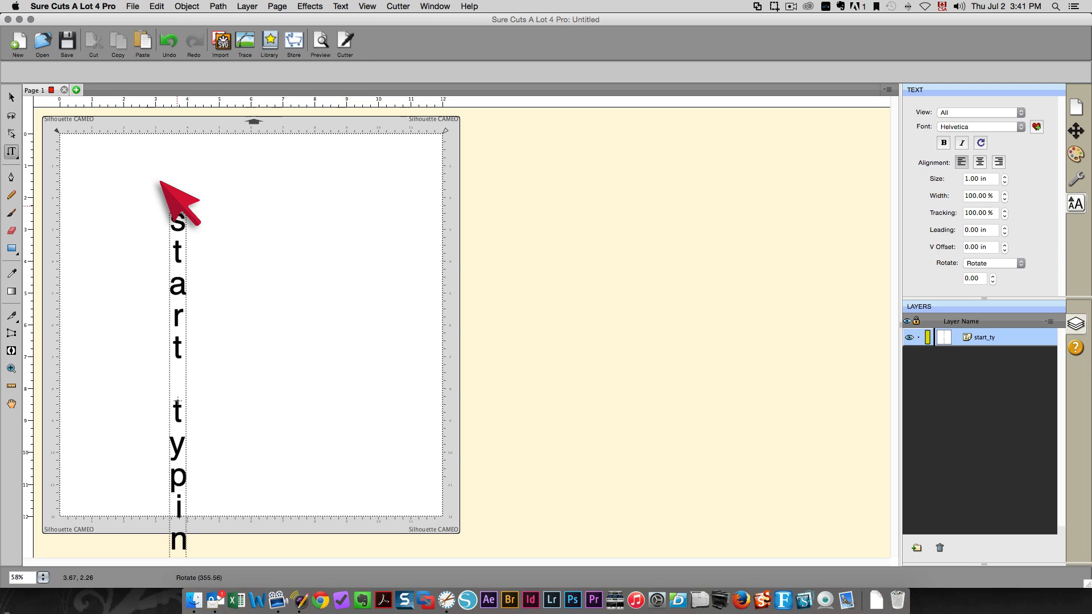
key(Escape)
drag(156, 343, 116, 275)
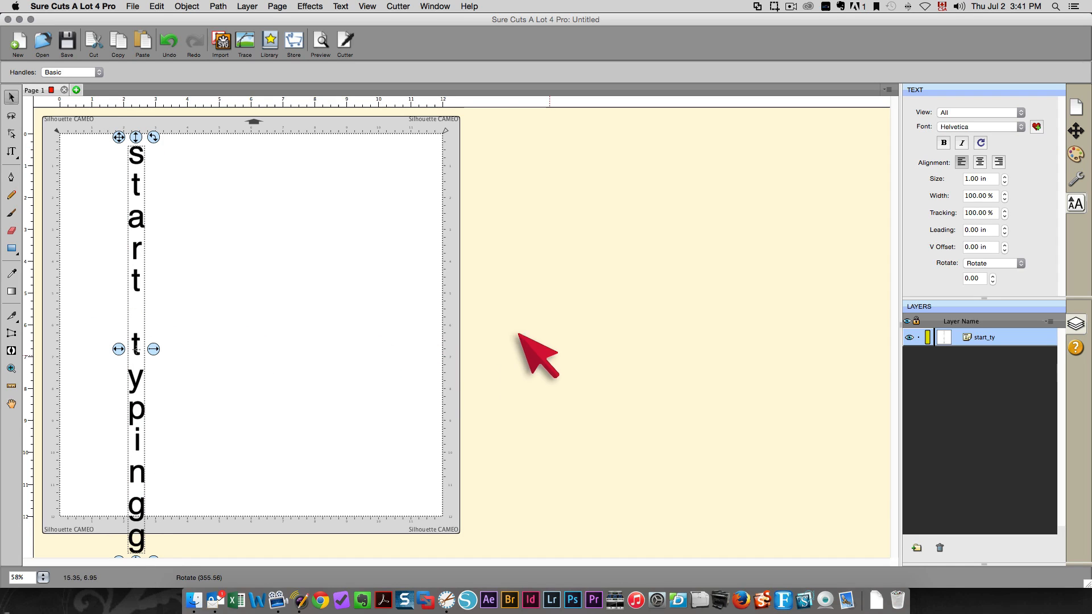
- Remove the extra "g" from the end of the vertical text and select the whole text object
click(135, 528)
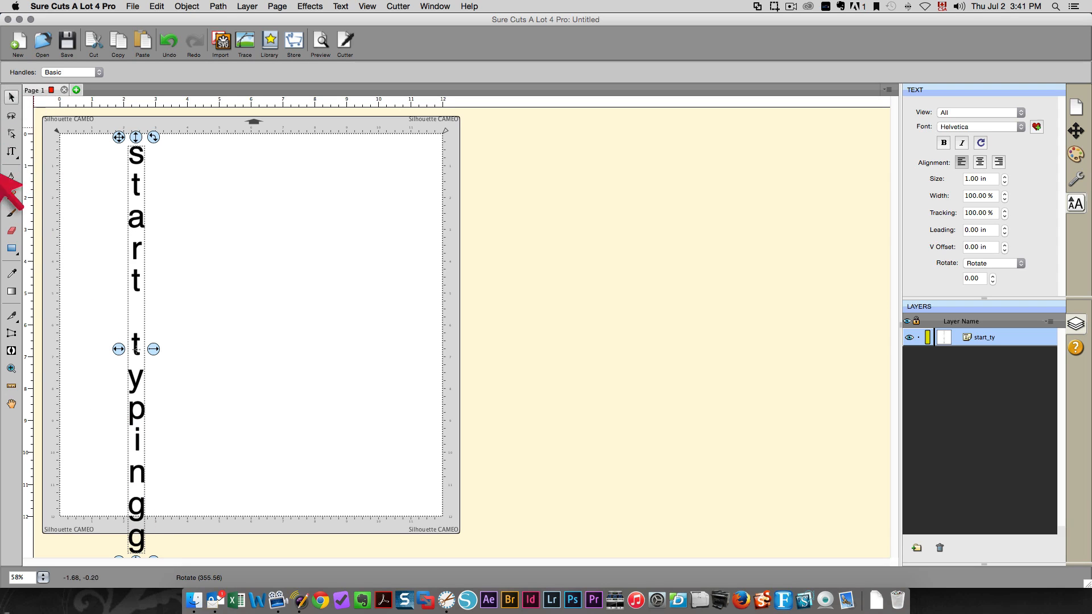
click(11, 151)
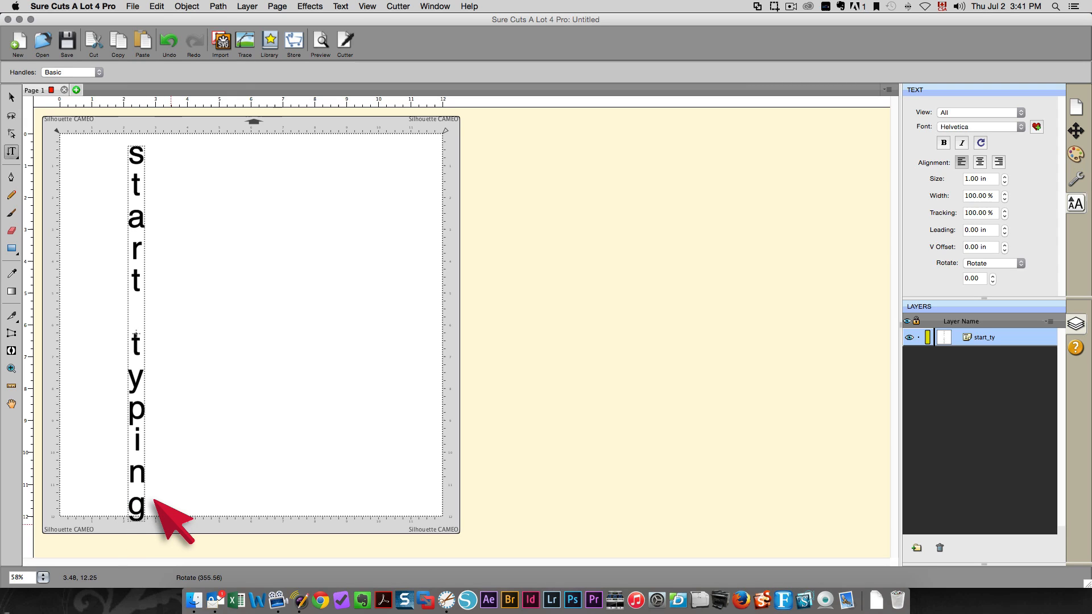
click(11, 97)
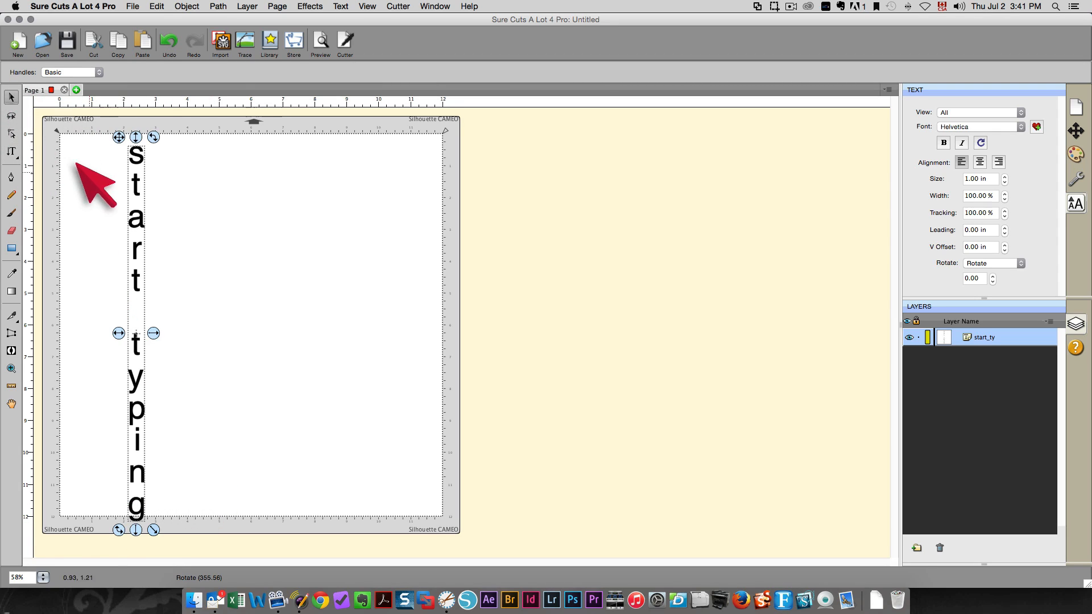
- Ungroup the vertical text into individual letters and move the letter "y" to the middle of the mat
right_click(137, 239)
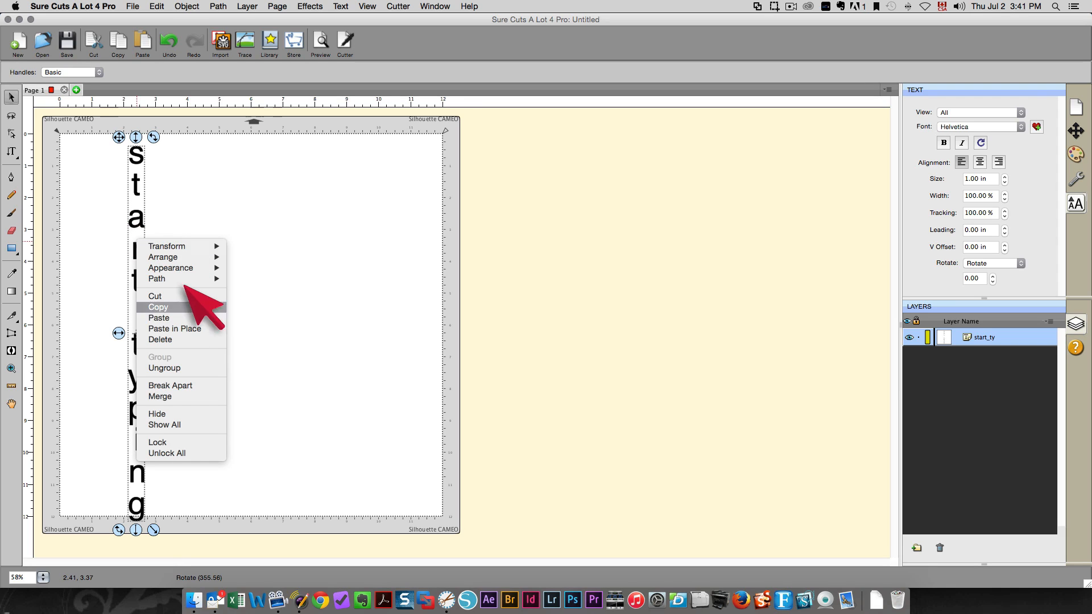
click(188, 367)
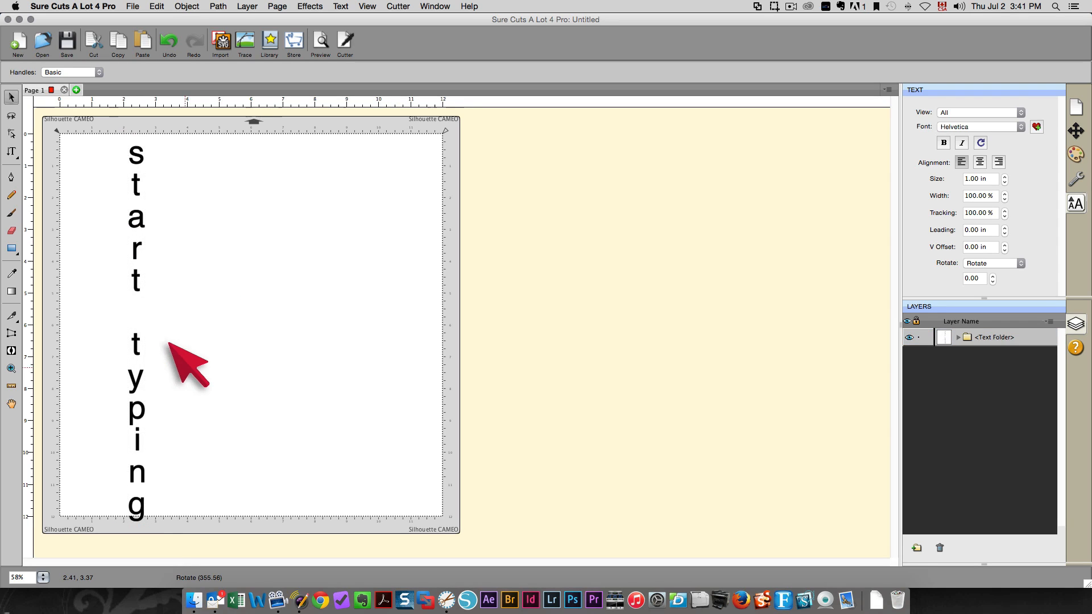
click(104, 352)
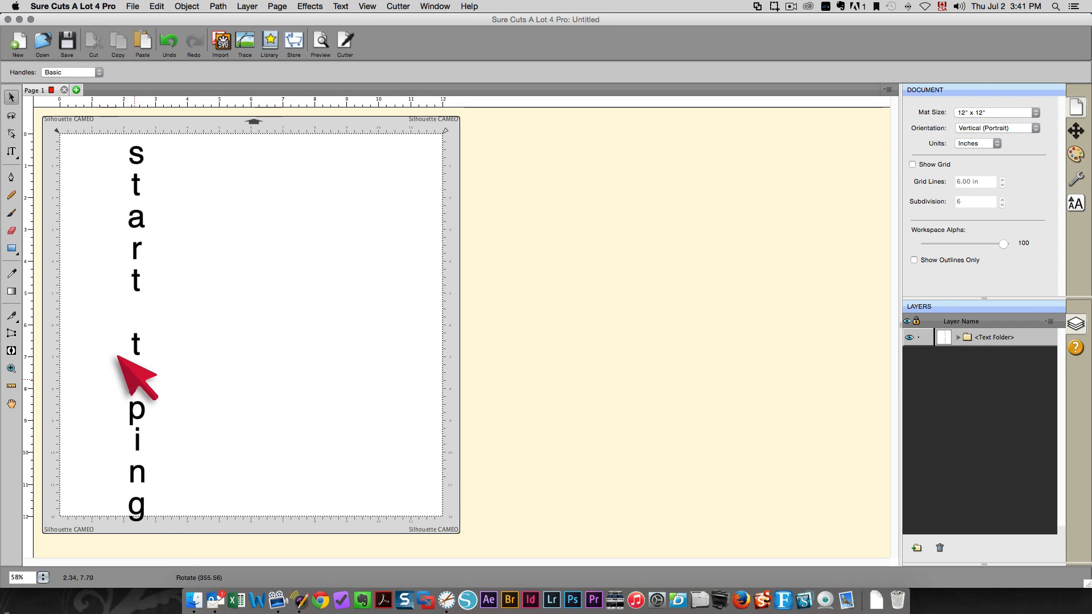
click(118, 362)
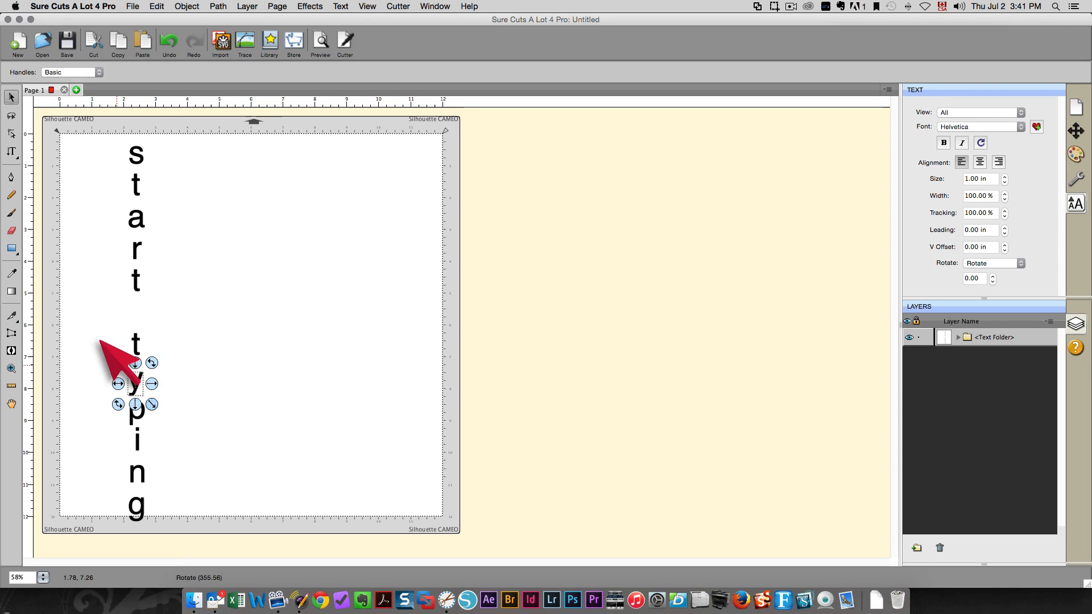
drag(111, 361, 239, 274)
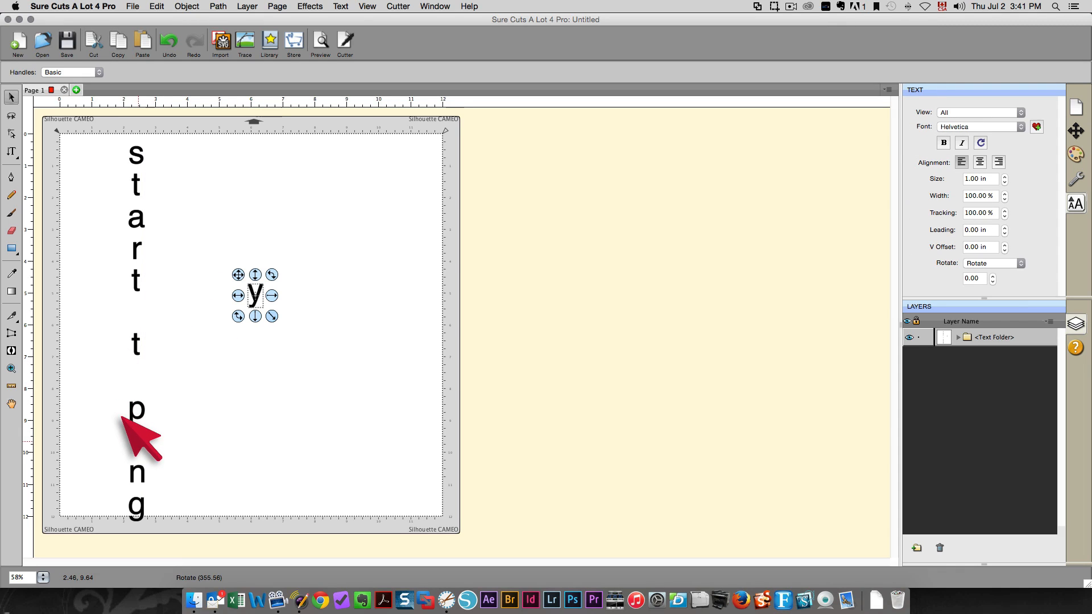
- Stretch the letter "i" to about 5.6 inches wide and move it to the upper part of the mat
click(139, 440)
drag(148, 437, 308, 415)
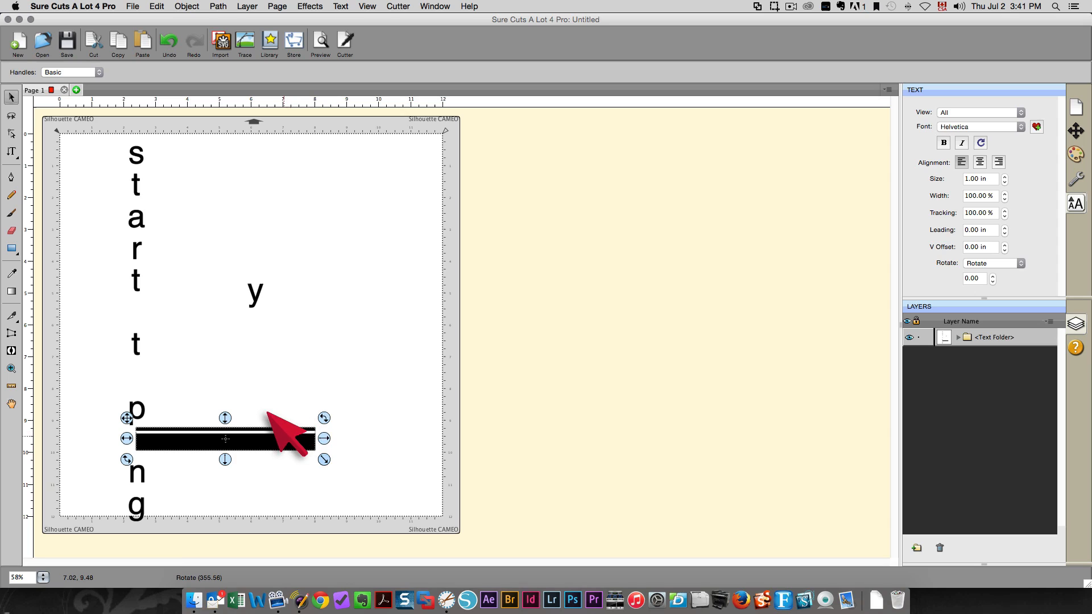
drag(266, 417, 331, 177)
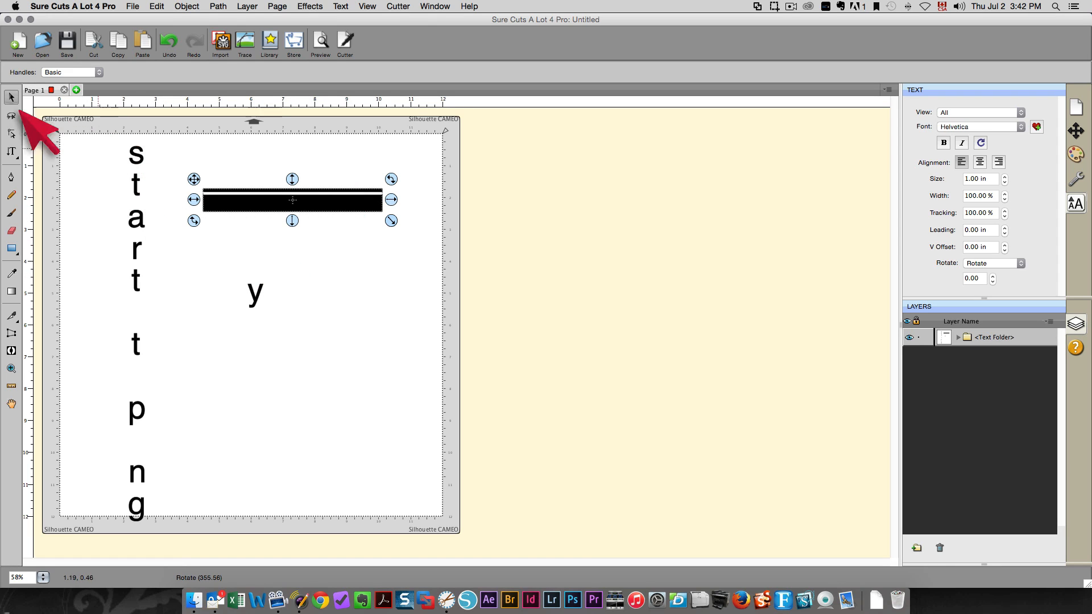
- Group the column of letters from "s" down to "p"
click(116, 135)
click(121, 141)
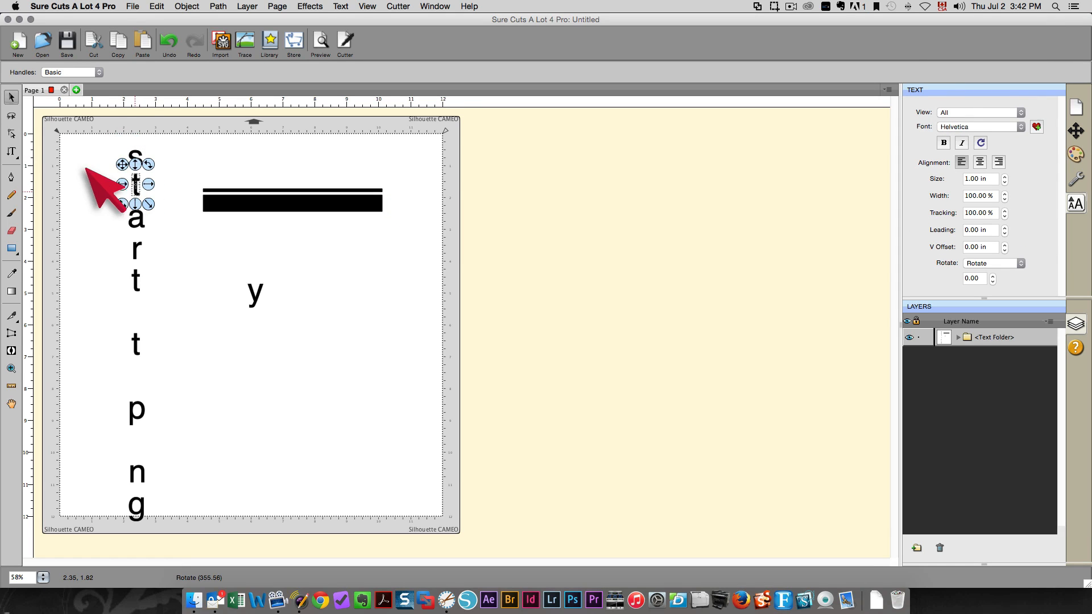
drag(93, 139, 120, 402)
right_click(130, 409)
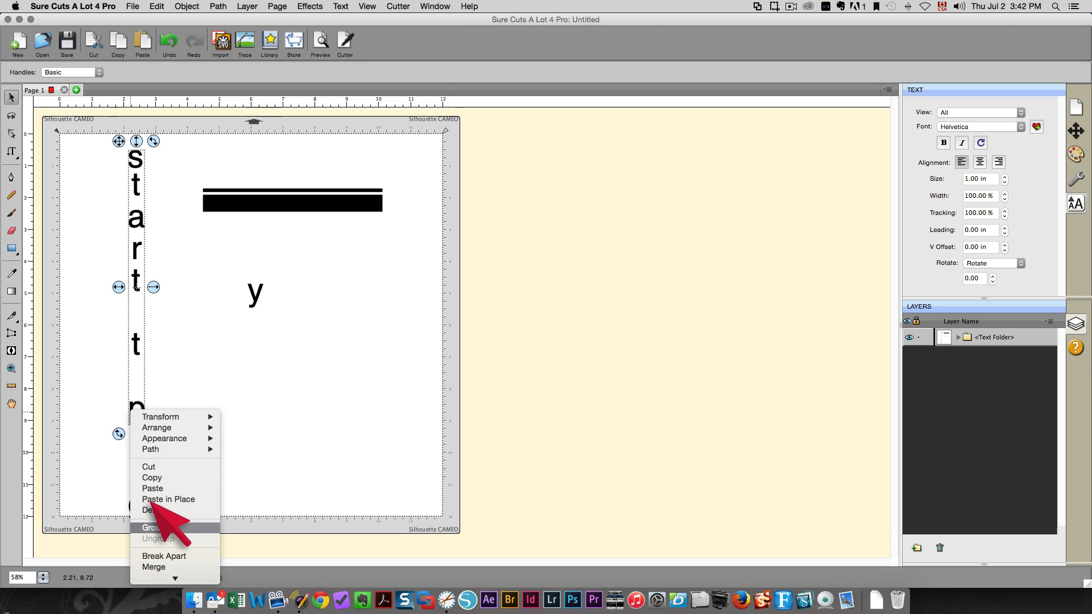
click(162, 528)
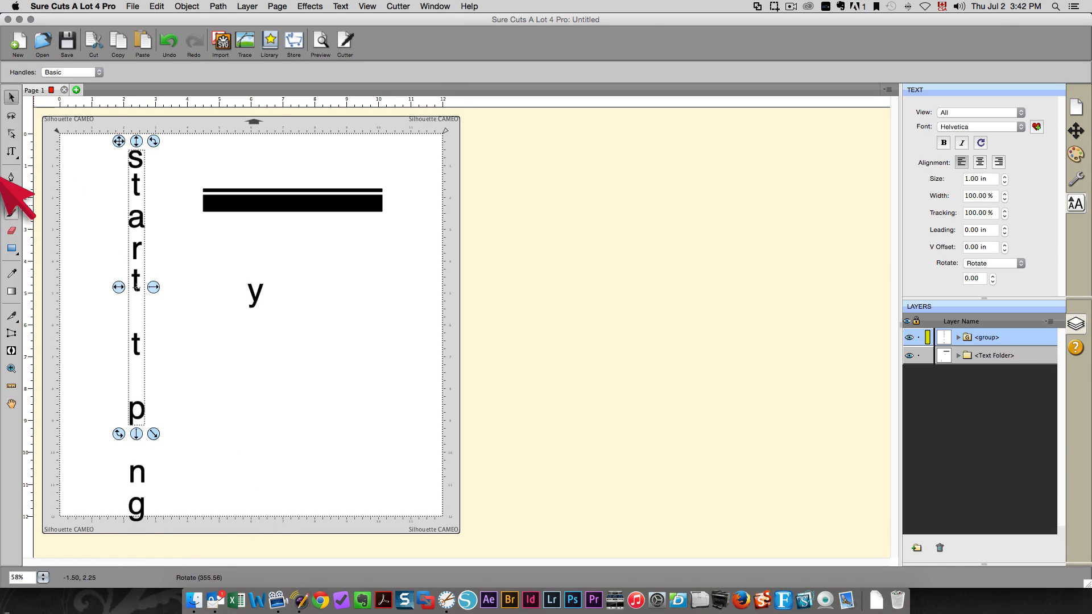
- Add vertical text "art" over the grouped letters with the Vertical Type Tool and move it to the right part of the mat
click(12, 152)
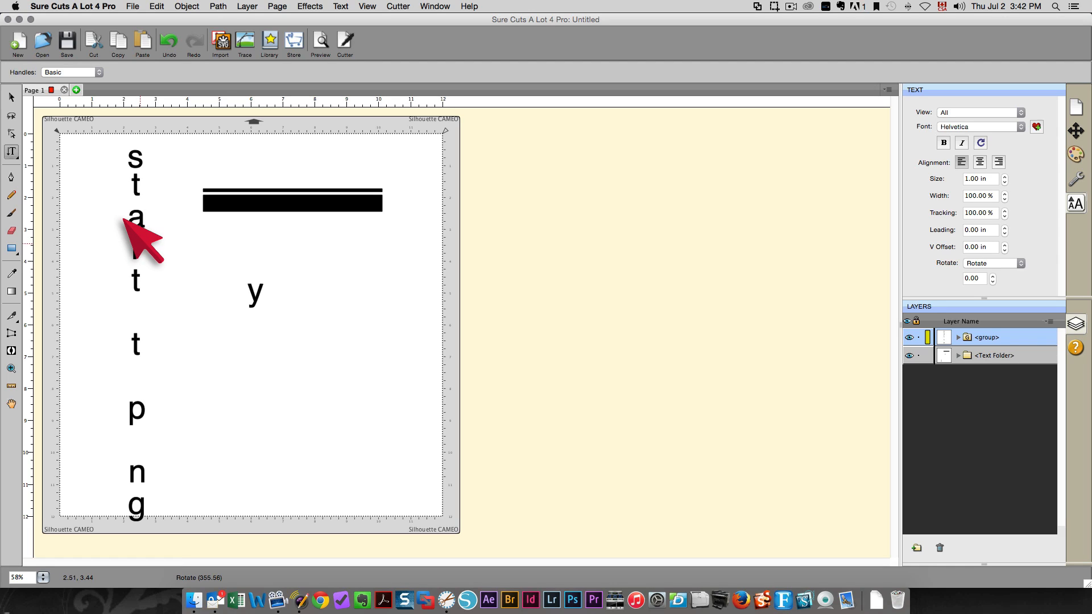
click(128, 250)
text(art)
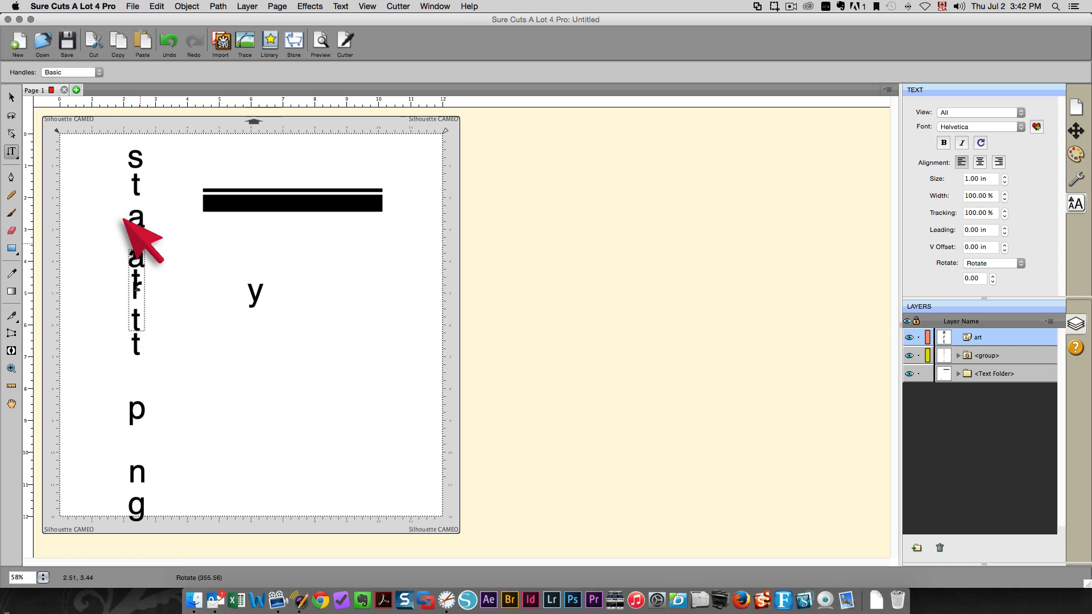
click(11, 97)
click(123, 242)
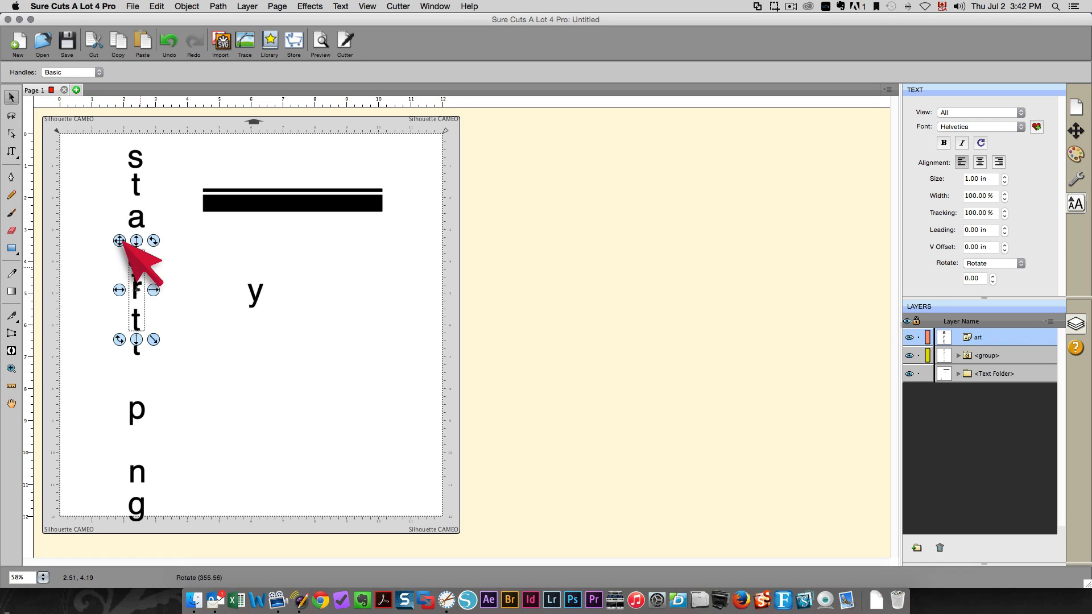
drag(120, 241, 306, 265)
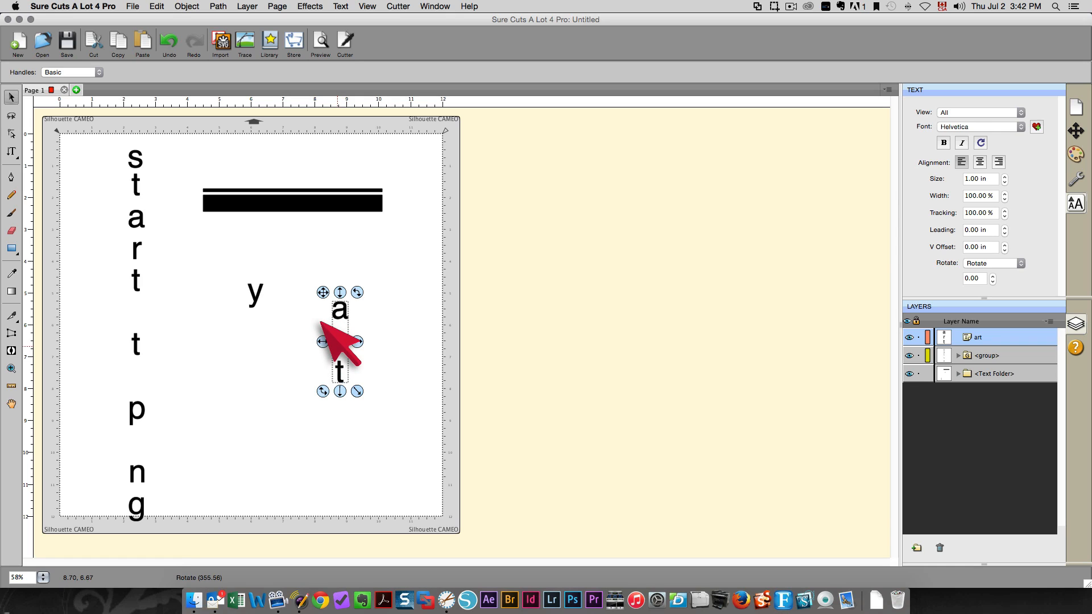
drag(320, 322, 354, 321)
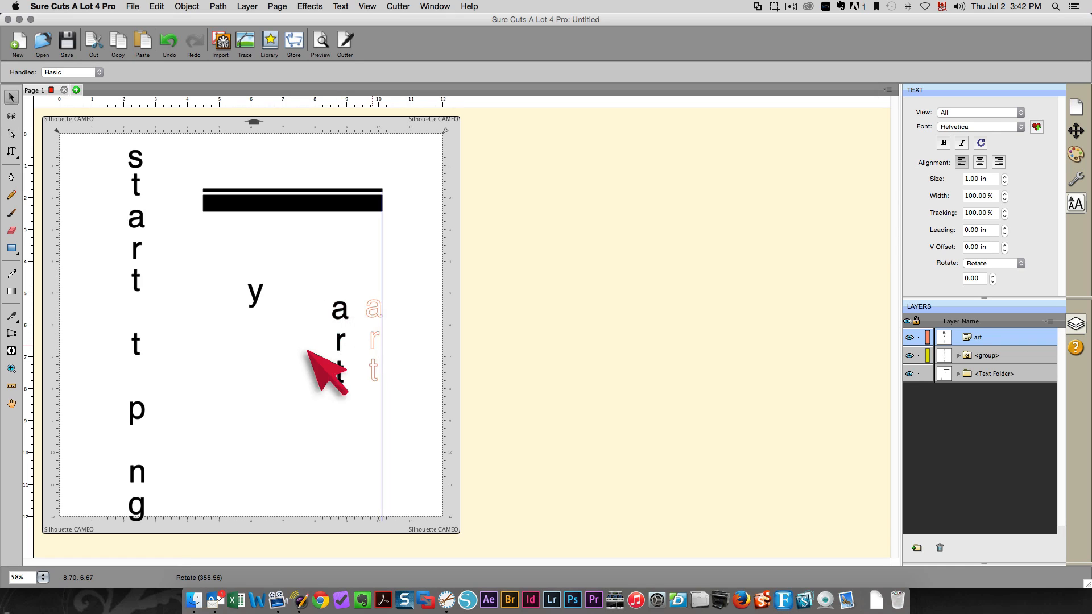
- Stretch the grouped letters to about 1.1 inches wide and 9.2 inches tall
click(118, 212)
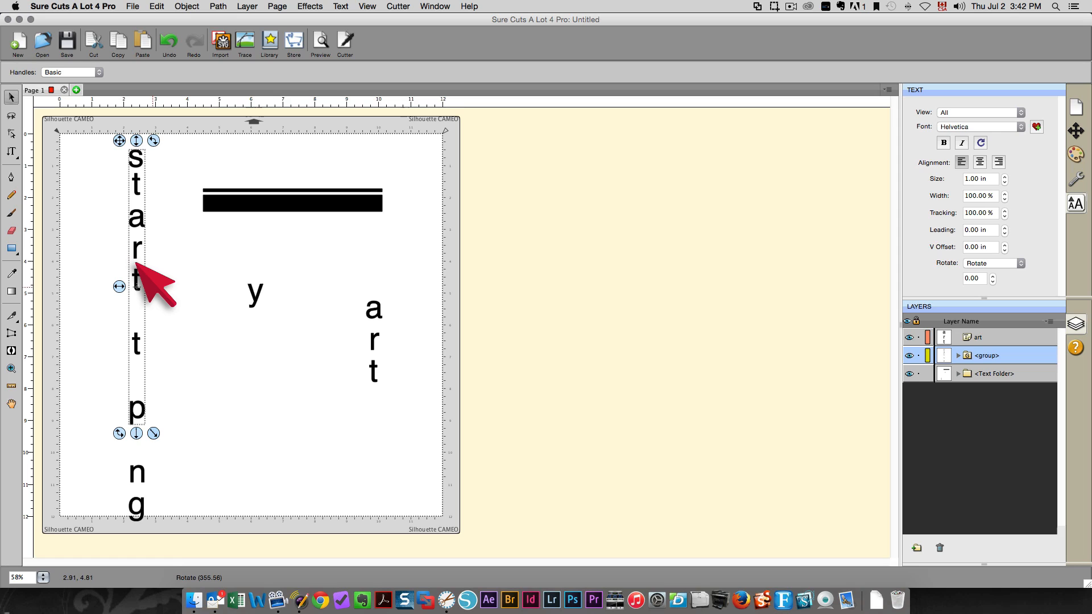
drag(136, 411, 151, 377)
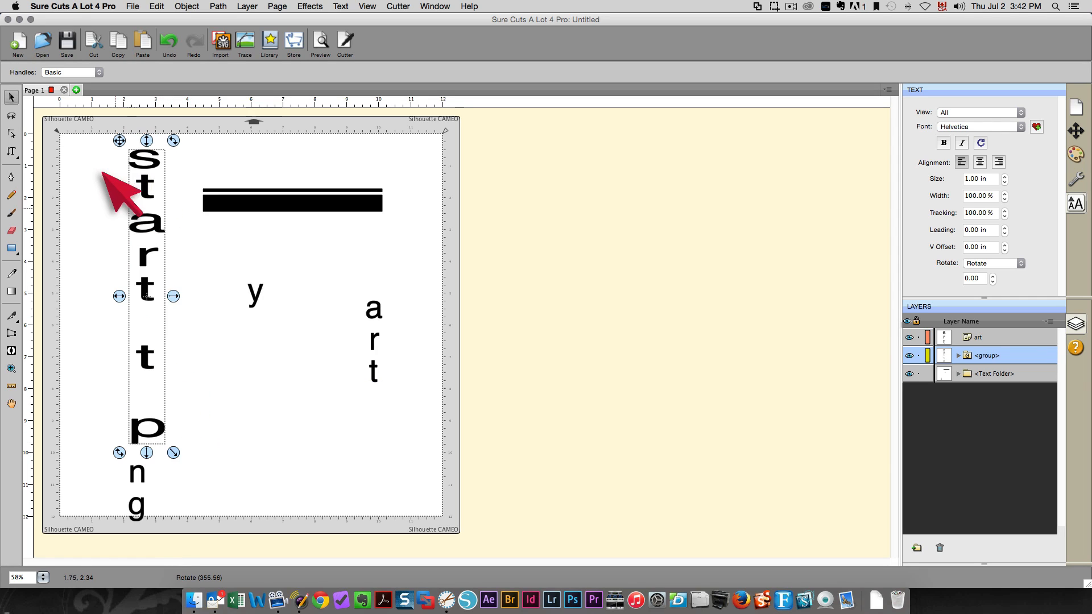
- Delete the stretched letter group and all remaining letters and shapes on the mat
key(Delete)
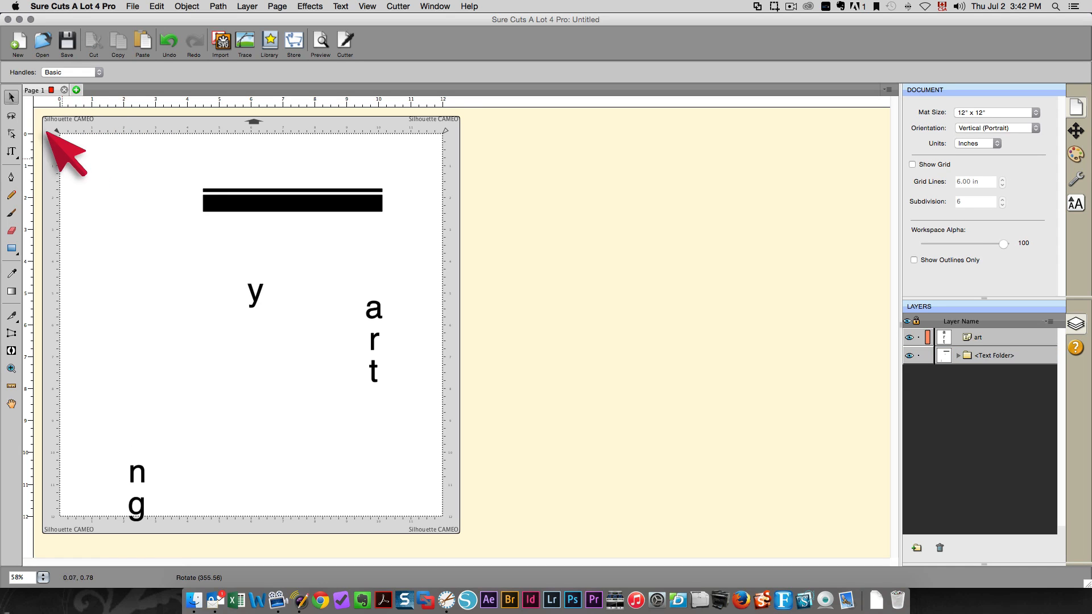
drag(72, 146, 487, 536)
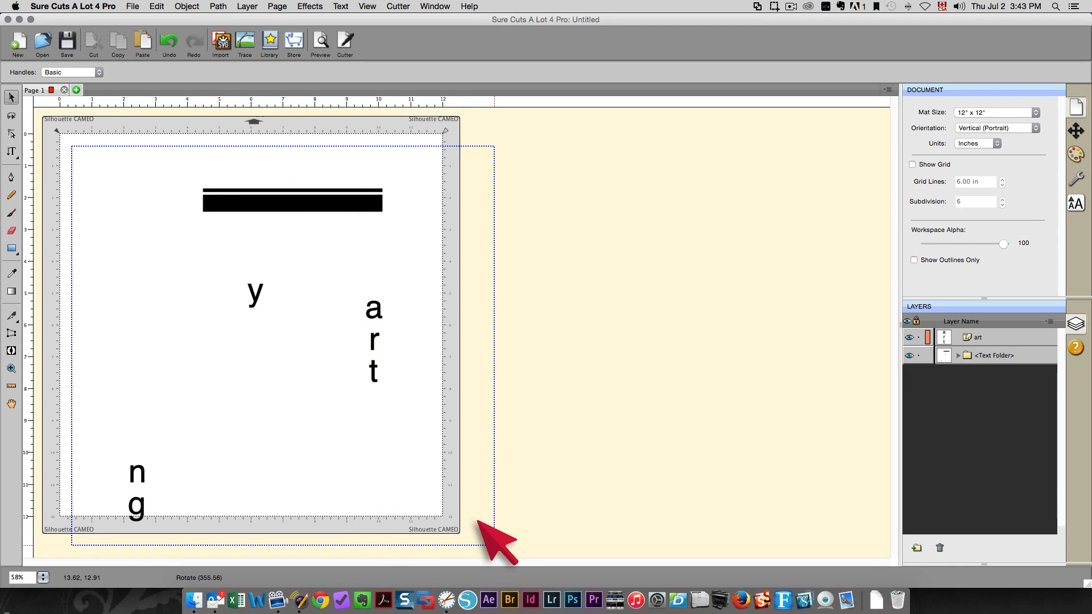
key(Delete)
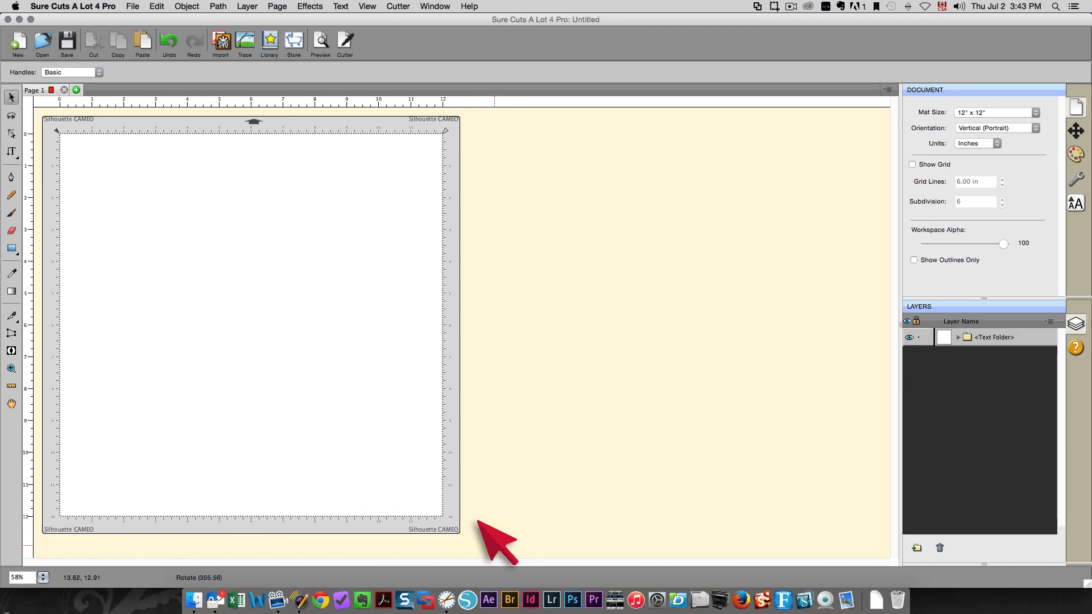
- Try to add text with the Type on Path Tool on the empty mat
click(10, 150)
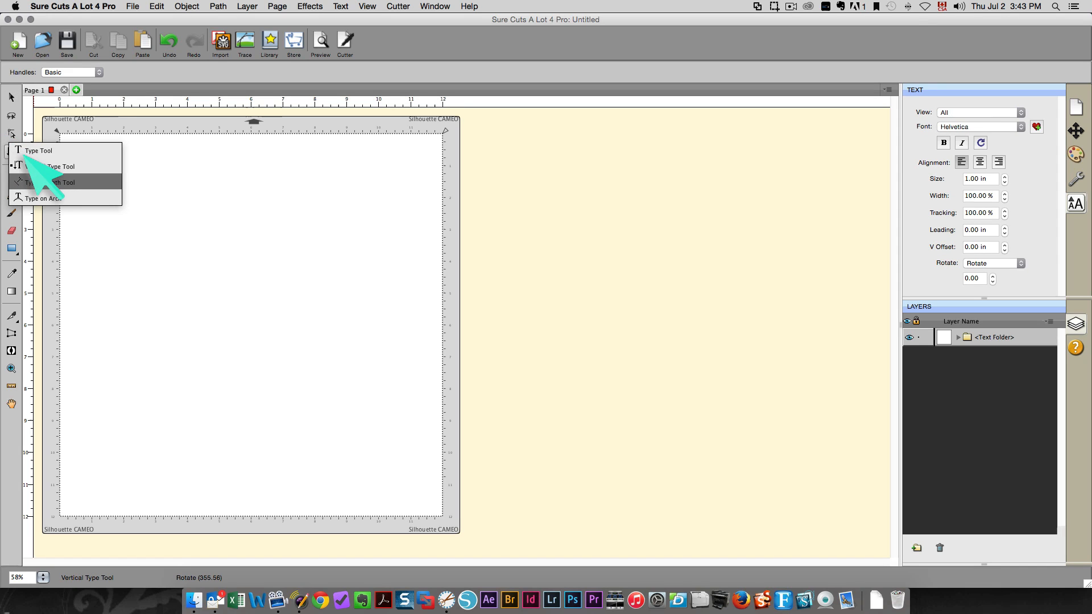
click(42, 182)
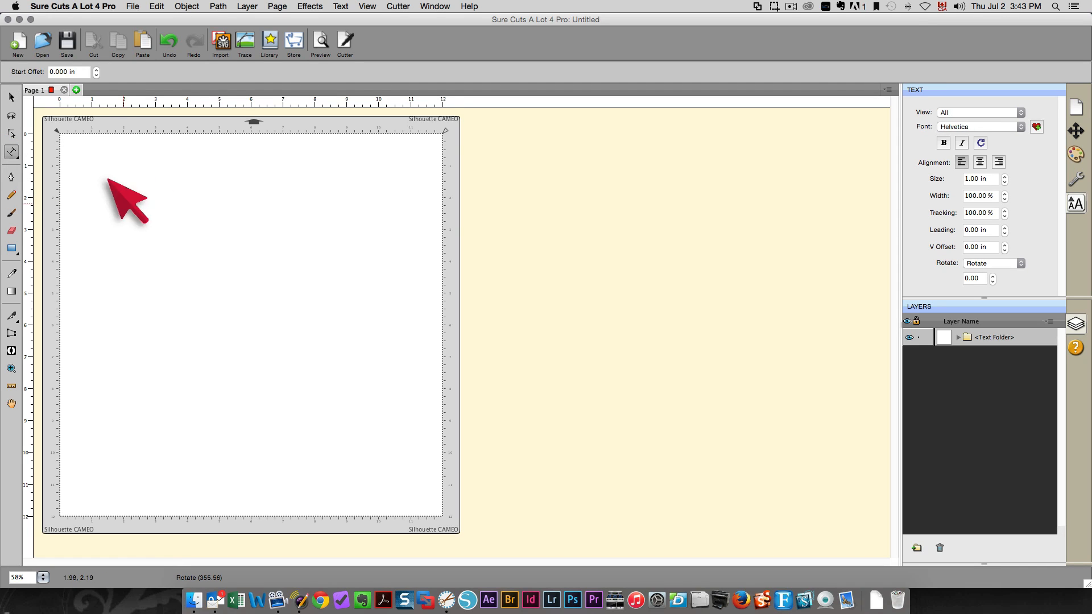
click(241, 177)
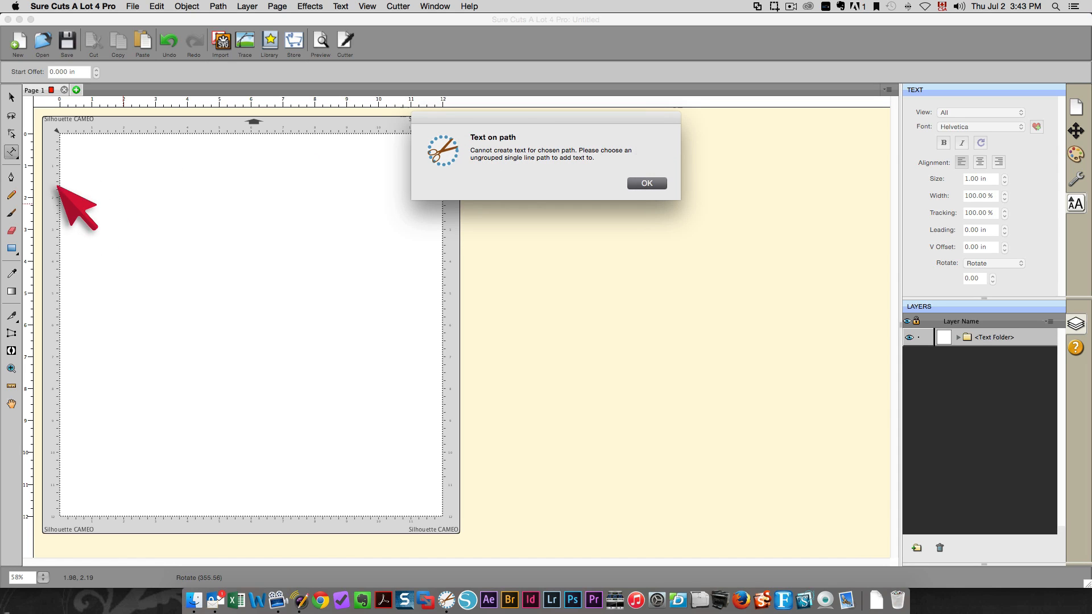
key(Return)
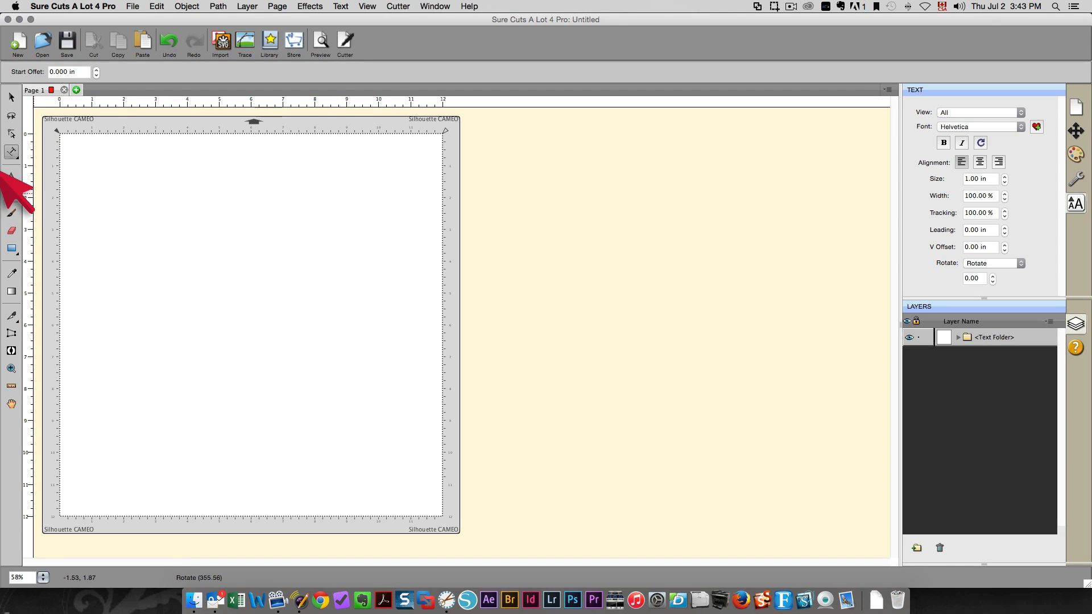
- Draw a freehand wavy line about 19 inches long across the upper part of the mat and beyond its right edge
click(12, 194)
mouse_move(80, 217)
mouse_down()
mouse_move(94, 197)
mouse_move(211, 215)
mouse_move(463, 195)
mouse_move(688, 212)
mouse_up()
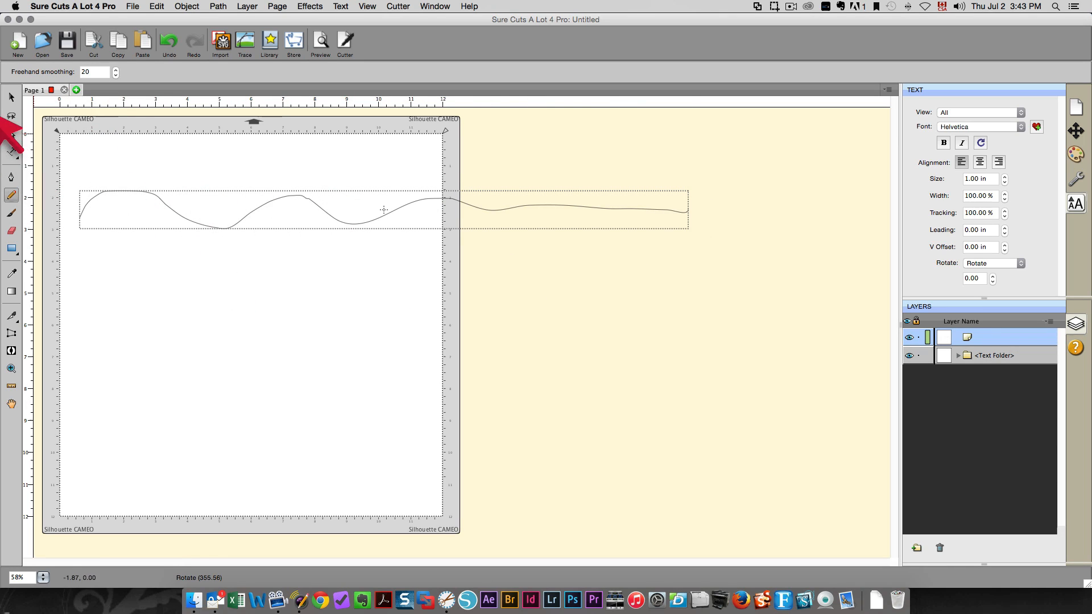
- Add the text "start typing on my path" along the wavy line with the Type on Path Tool
click(11, 133)
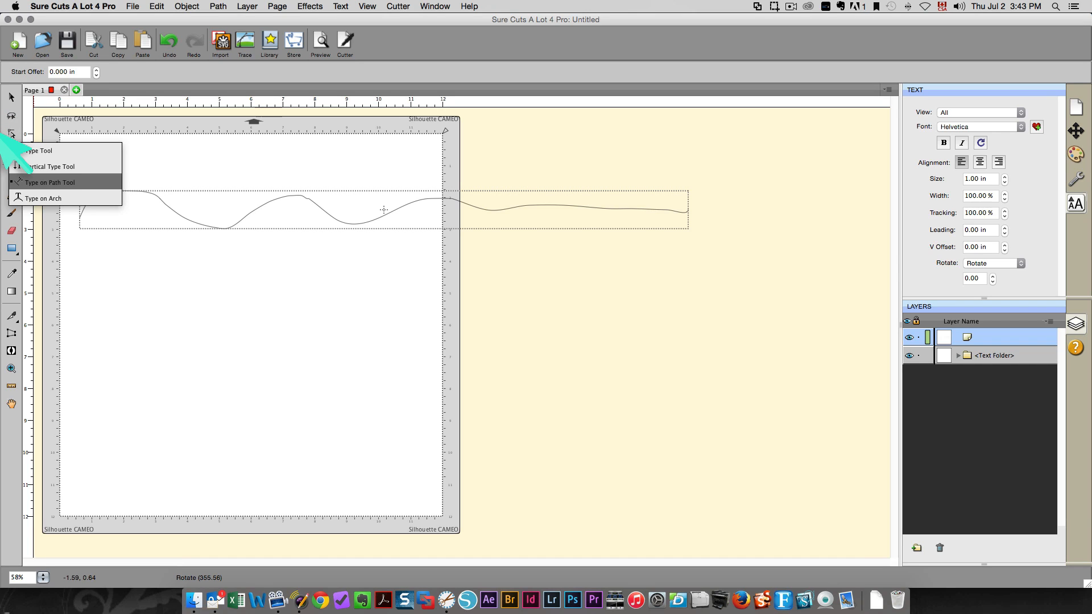
click(50, 182)
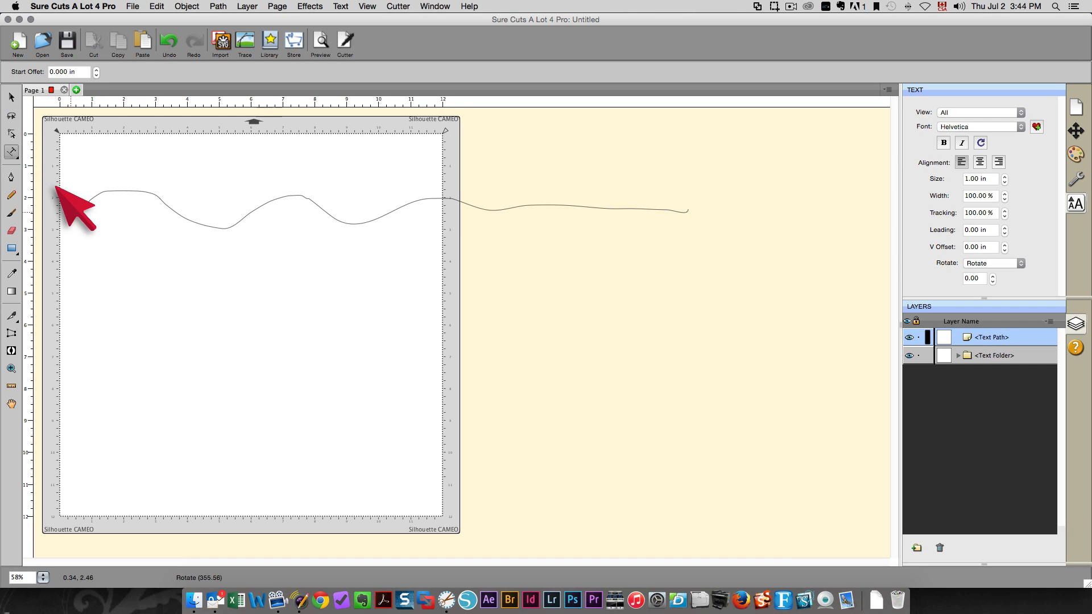
text(sta)
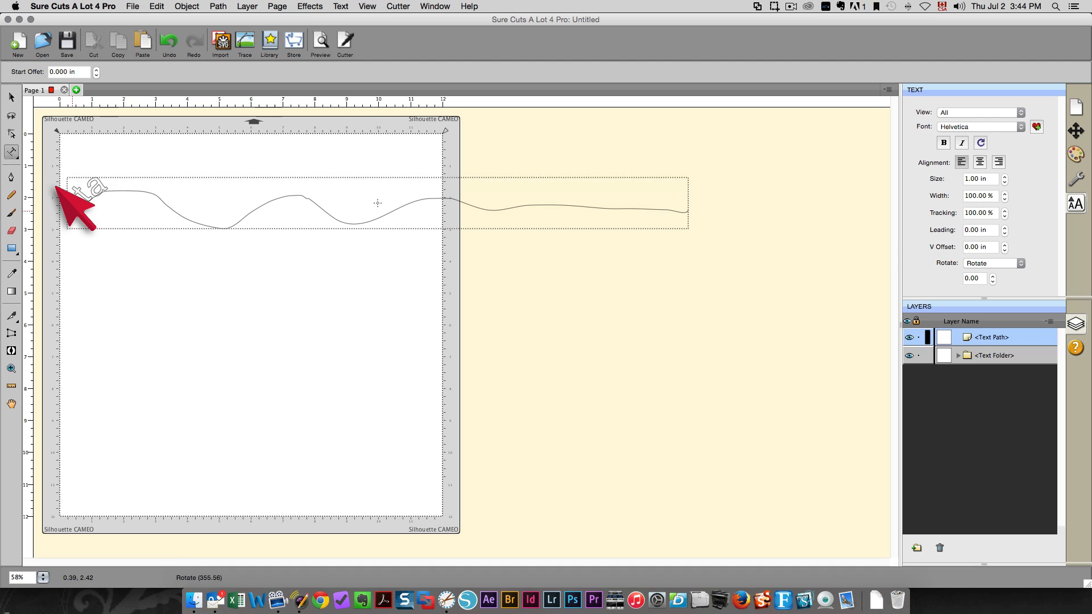
text(rt typing on my path)
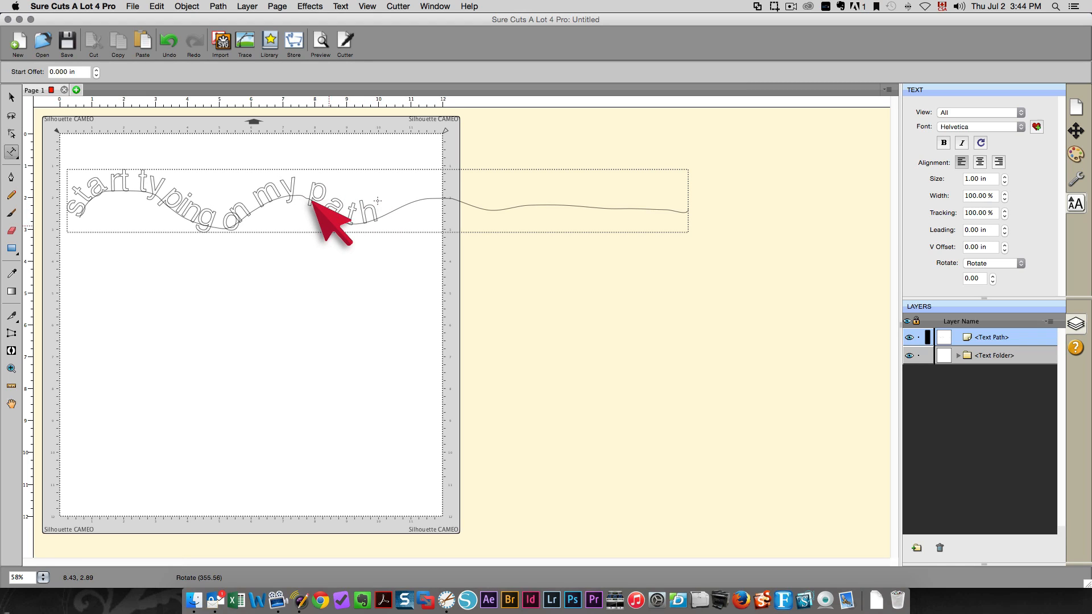
- Delete the text on the wavy line and draw a circle about 6.8 inches in diameter on the mat
click(259, 165)
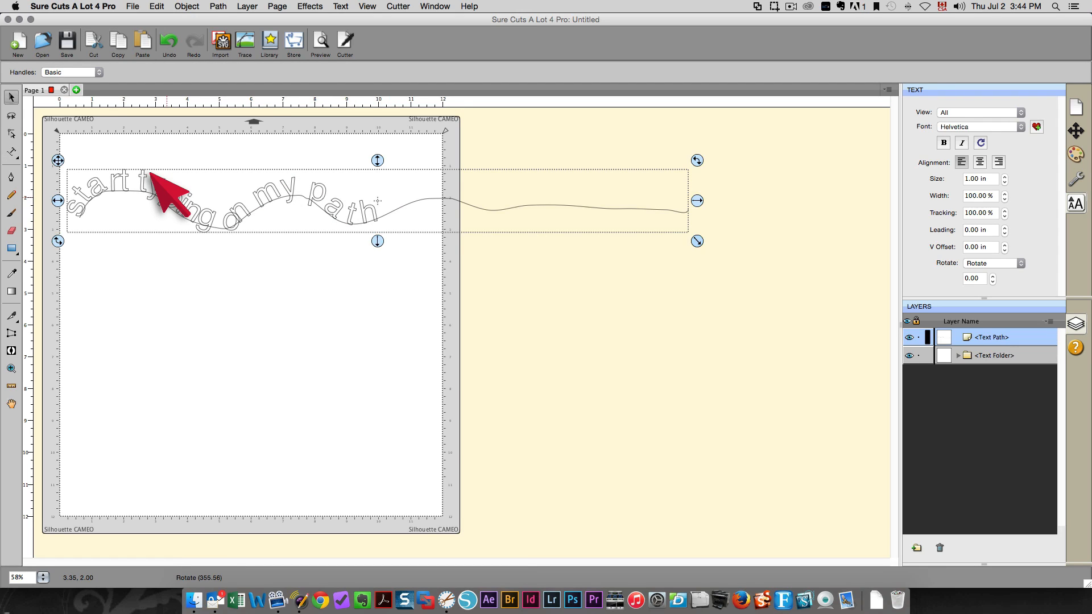
key(Delete)
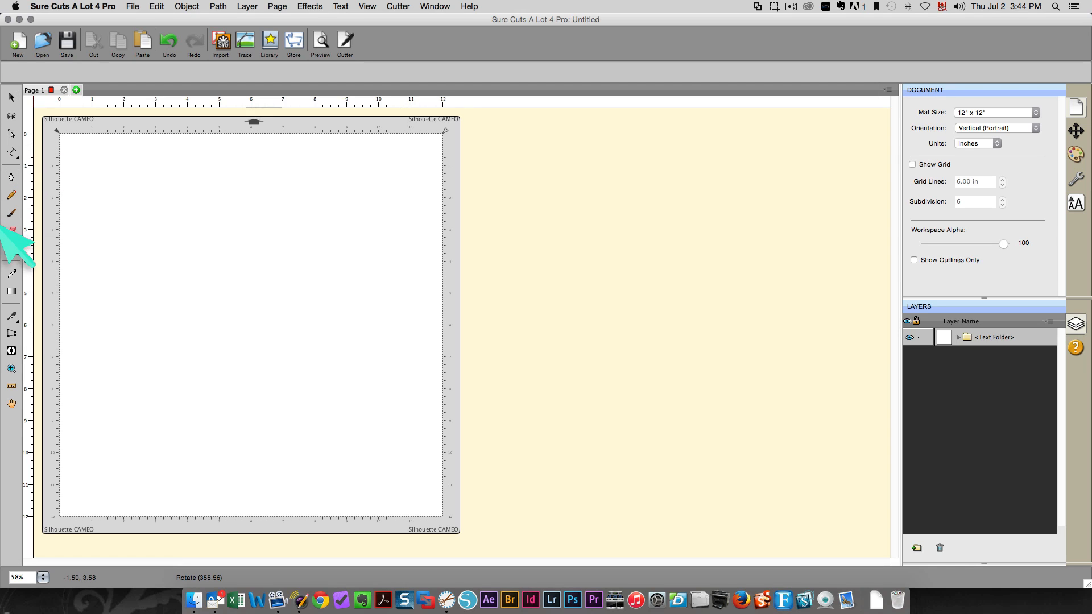
drag(4, 230, 43, 275)
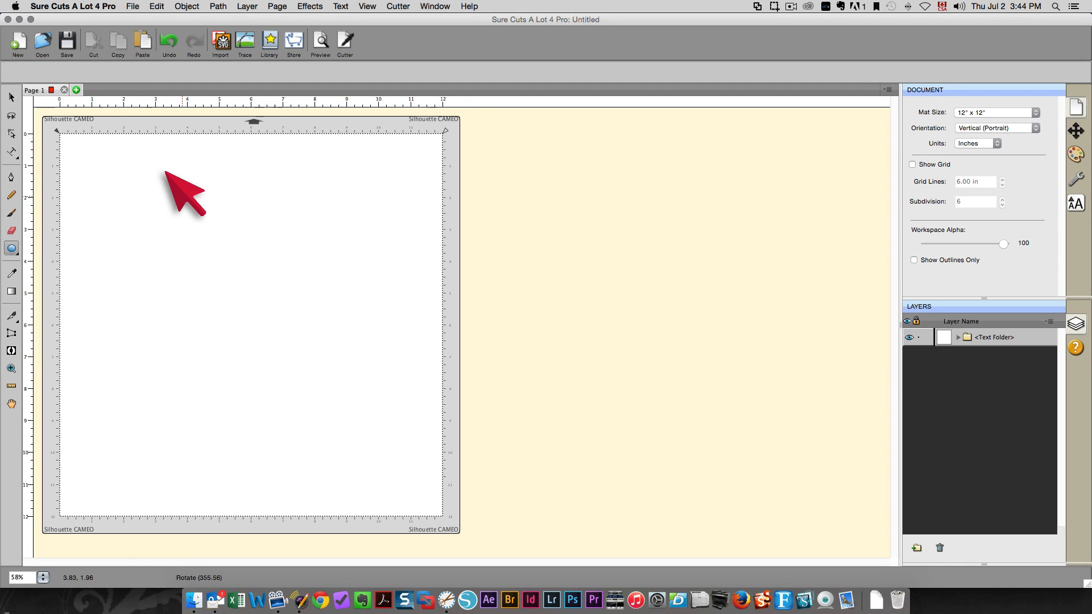
drag(182, 196, 397, 398)
- Add the text "start typing" along the outline of the circle with the Type on Path Tool
click(10, 151)
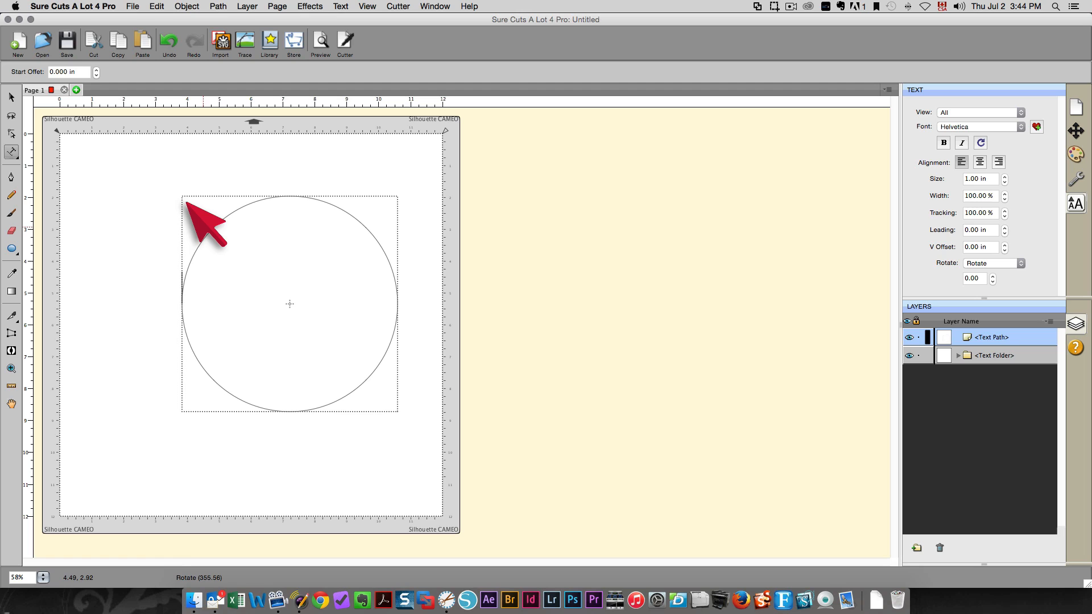
text(tart)
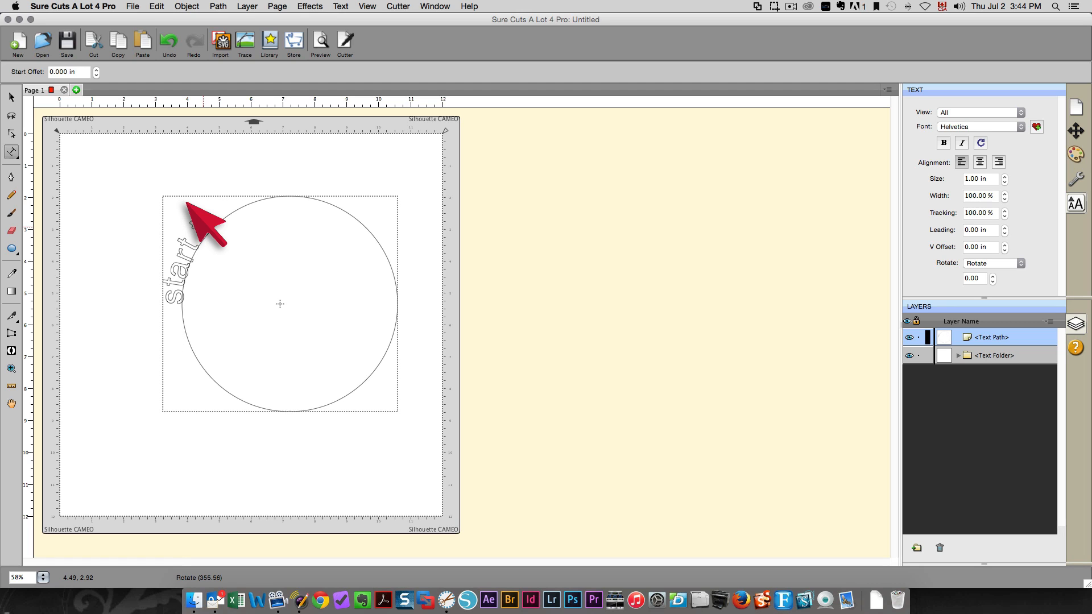
text( typing)
key(Escape)
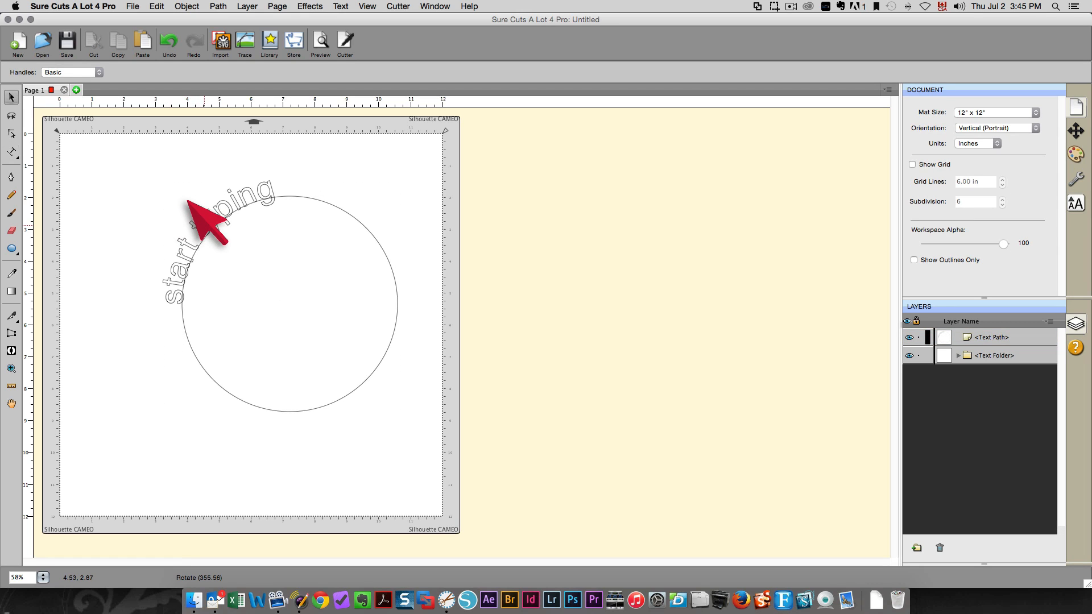
- Delete the circular text and add the text "start typing on an arch" with the Type on Arch tool
drag(187, 200, 132, 182)
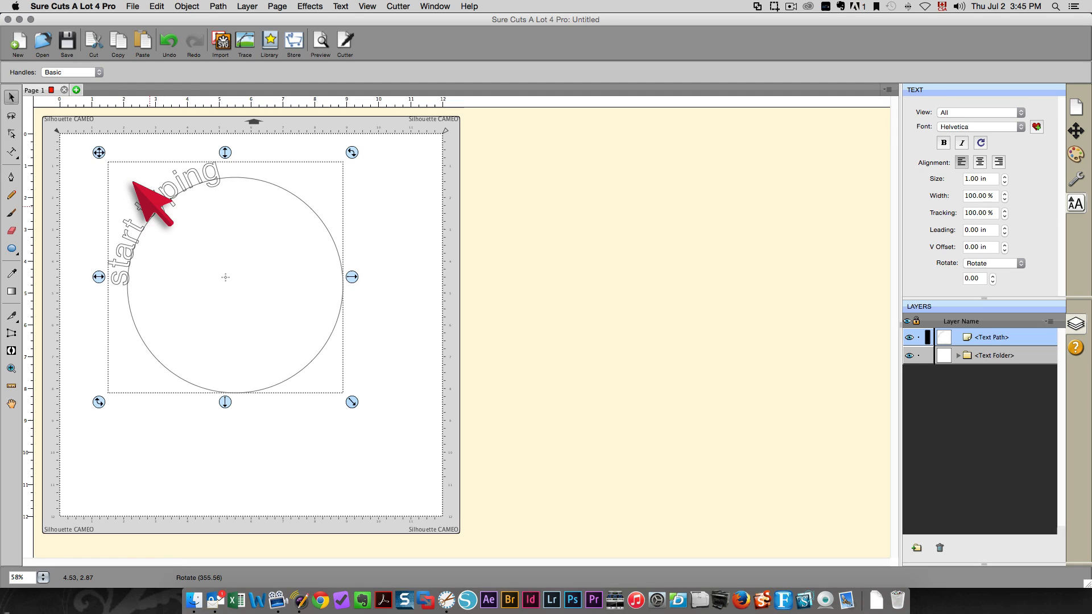
key(Delete)
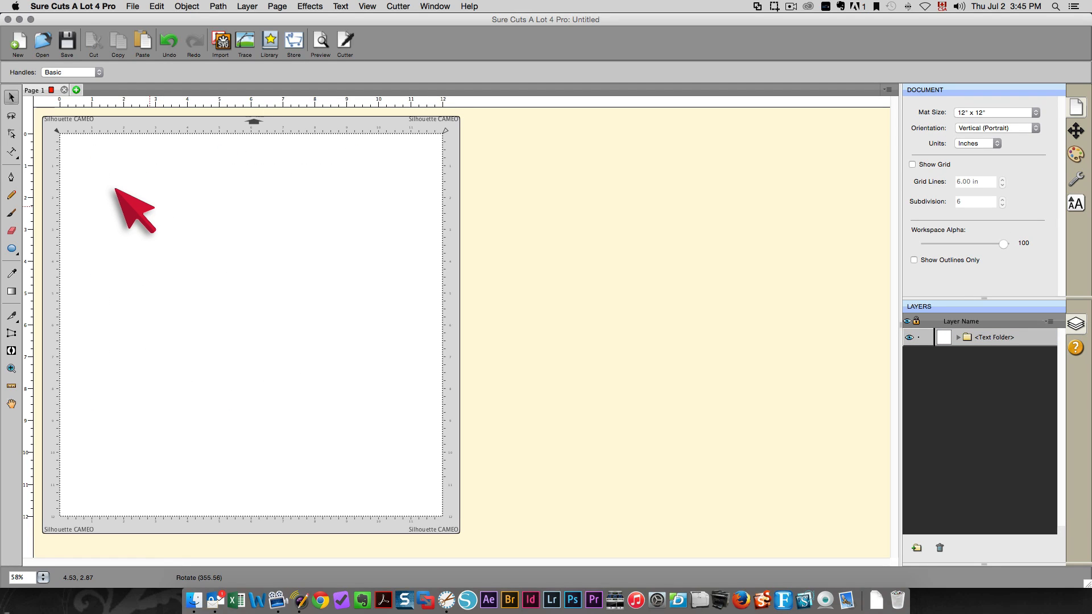
click(8, 133)
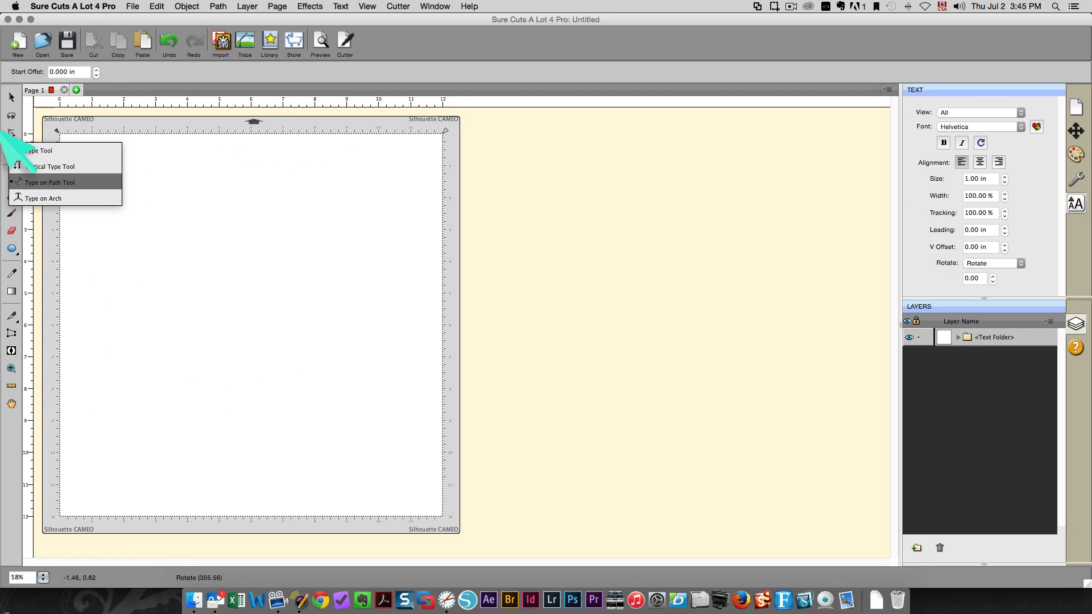
drag(17, 155, 41, 197)
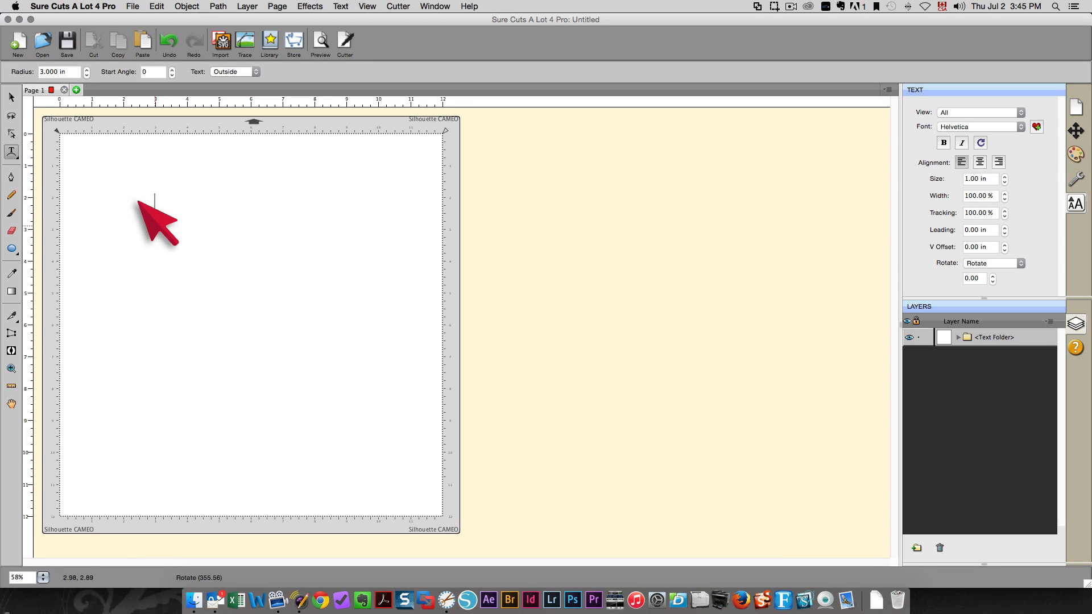
text(start)
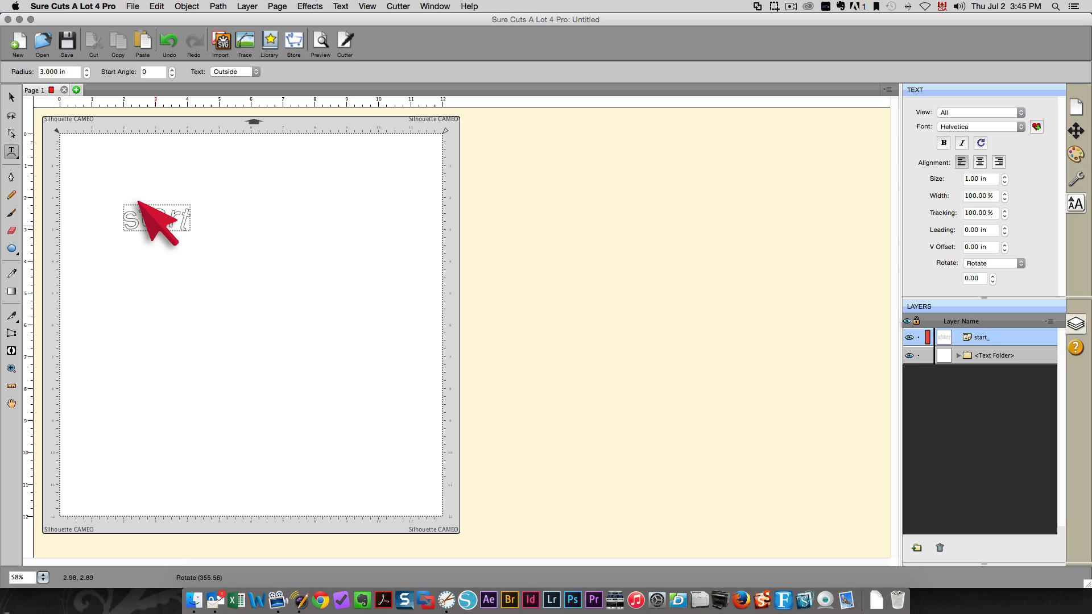
text( typing)
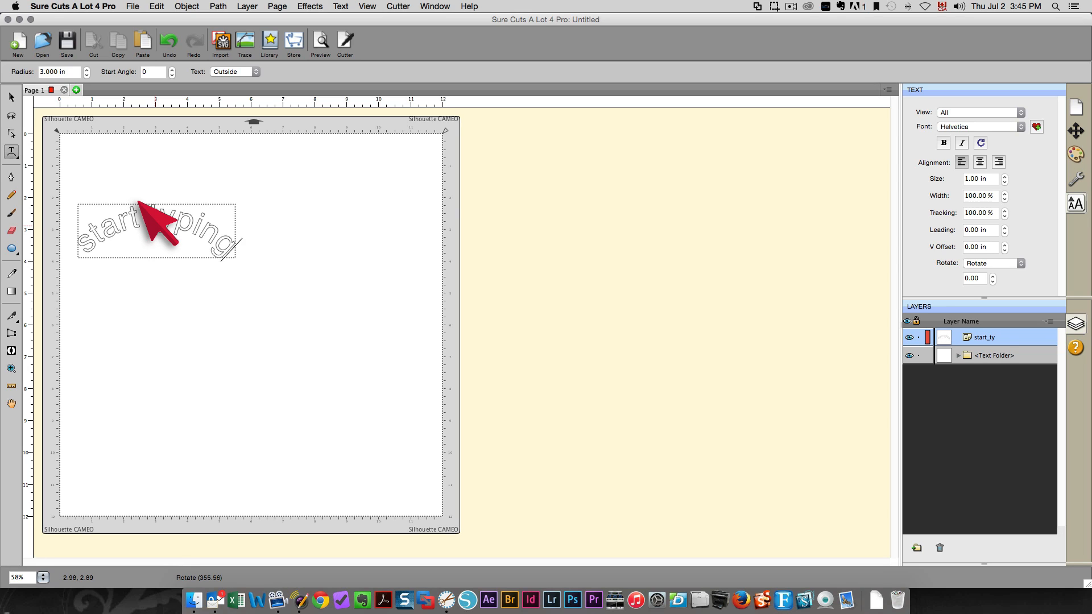
text( on an arc)
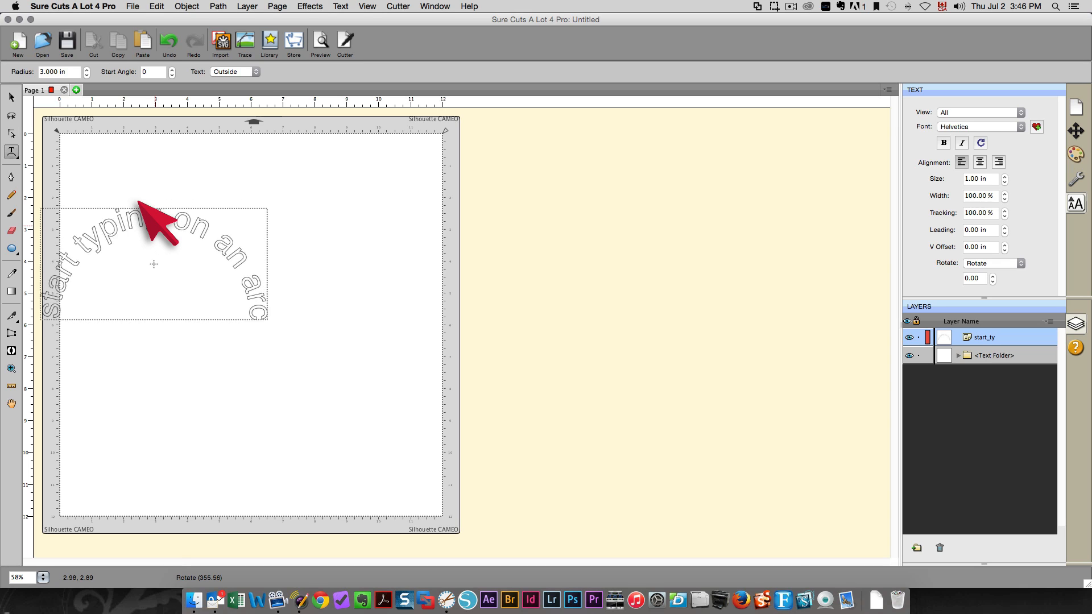
text(h)
key(Escape)
- Enlarge the arched text to about 13 inches wide, repositioning and rotating it on the mat
drag(215, 224, 296, 209)
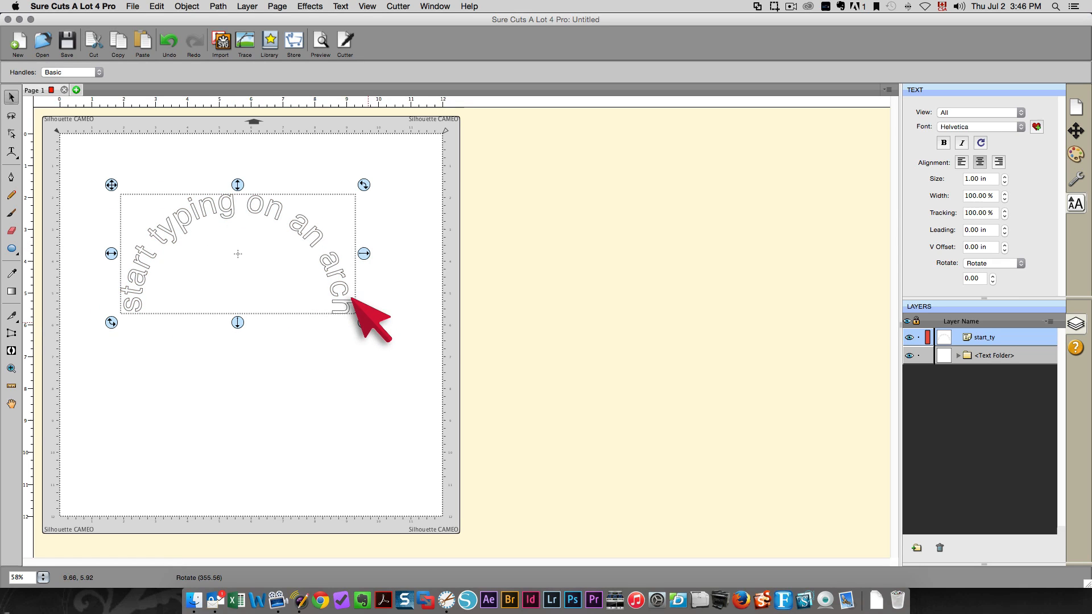
drag(349, 296, 534, 296)
drag(308, 257, 310, 321)
drag(379, 159, 379, 258)
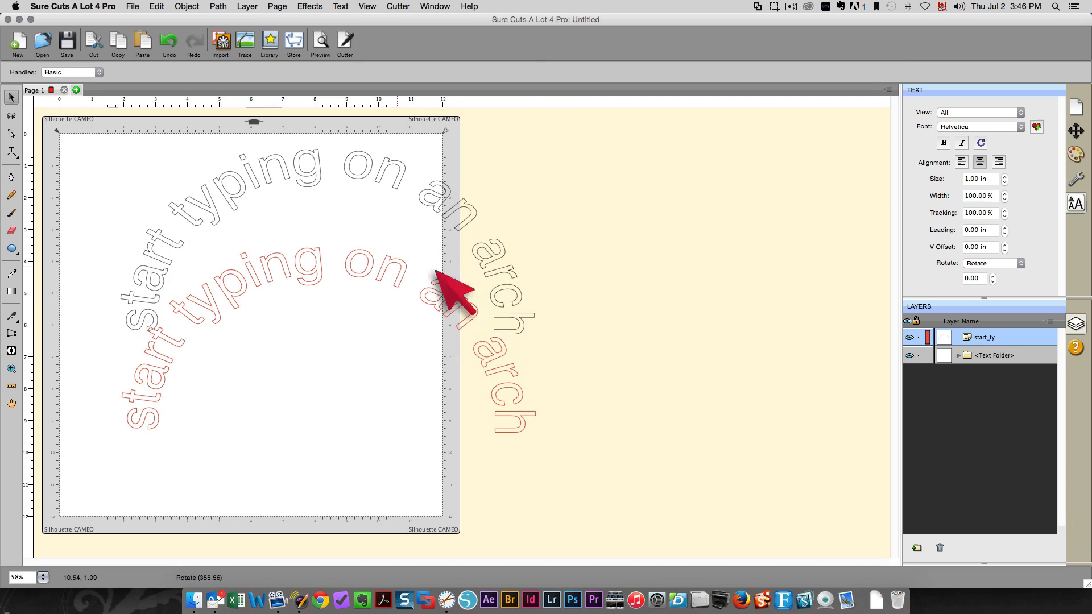
drag(544, 238, 311, 208)
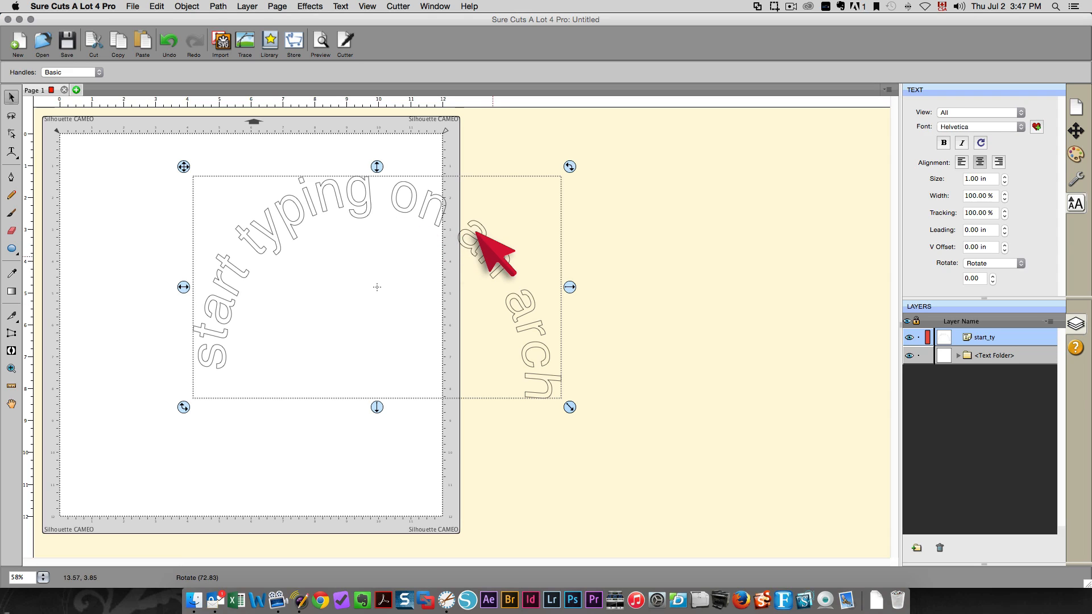
- Delete the arched text and add a single letter T in the upper part of the mat with the Type Tool
key(Delete)
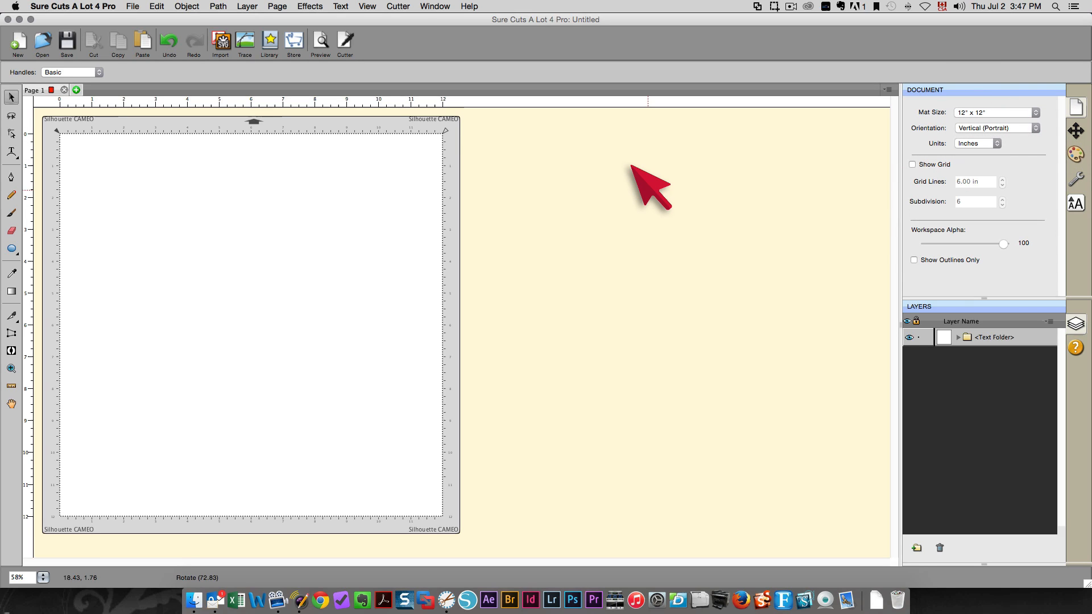
click(1062, 153)
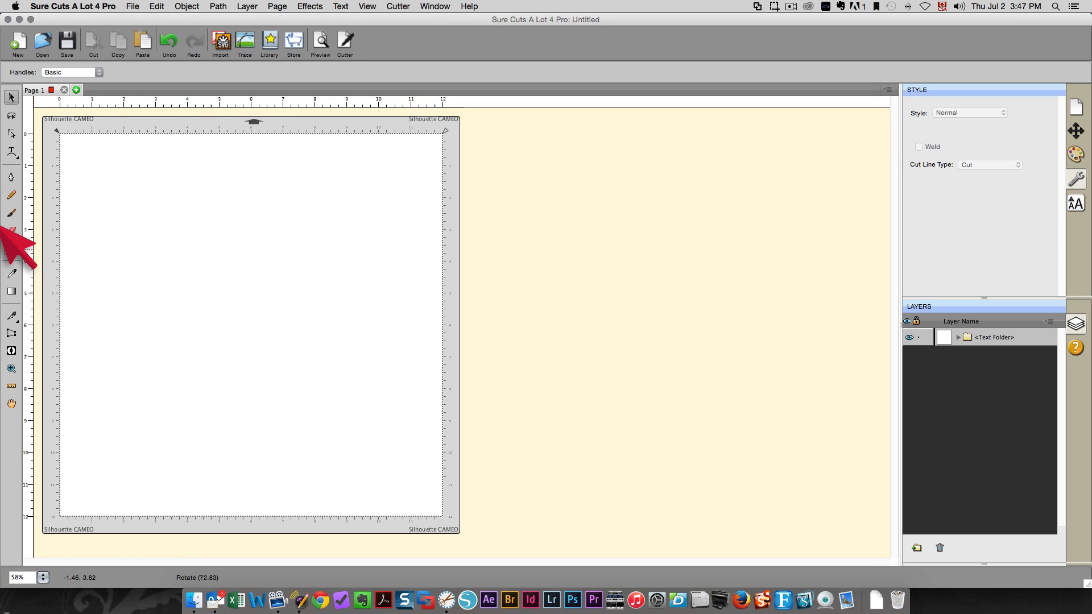
drag(9, 153, 44, 163)
click(213, 192)
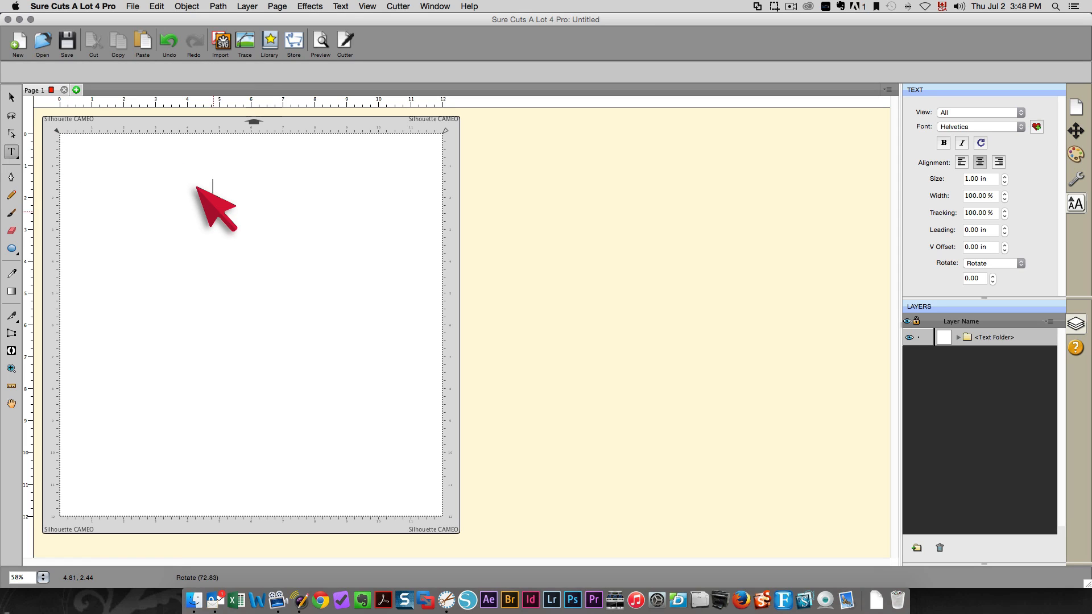
text(T)
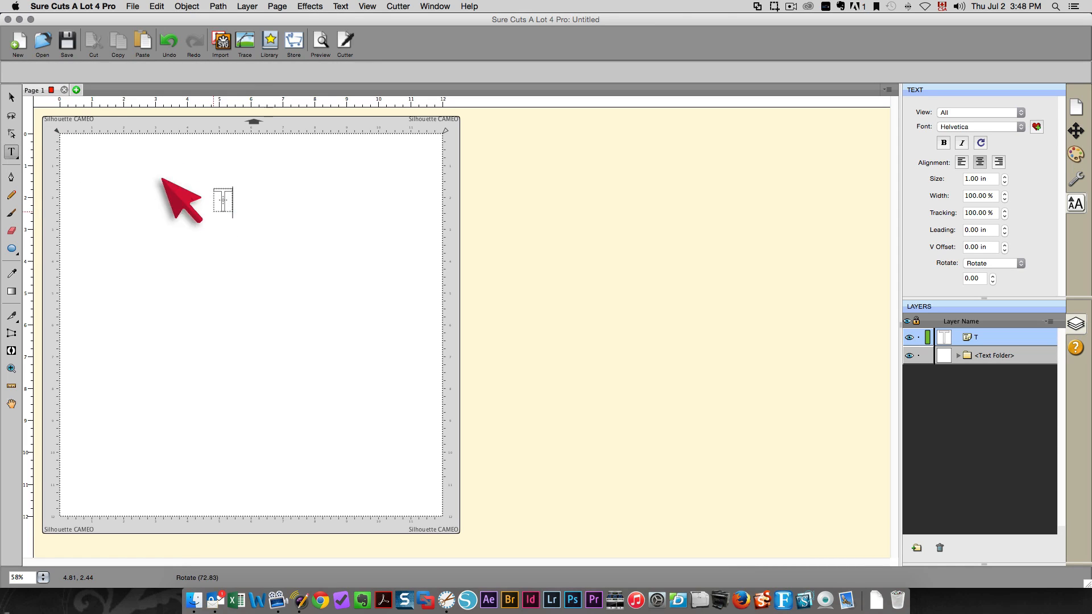
- Draw an ellipse about 2.2 by 1.4 inches and move the letter T so it overlaps the ellipse's upper edge
click(12, 249)
drag(234, 254, 304, 298)
mouse_move(222, 202)
mouse_down()
mouse_move(221, 234)
mouse_move(237, 238)
mouse_up()
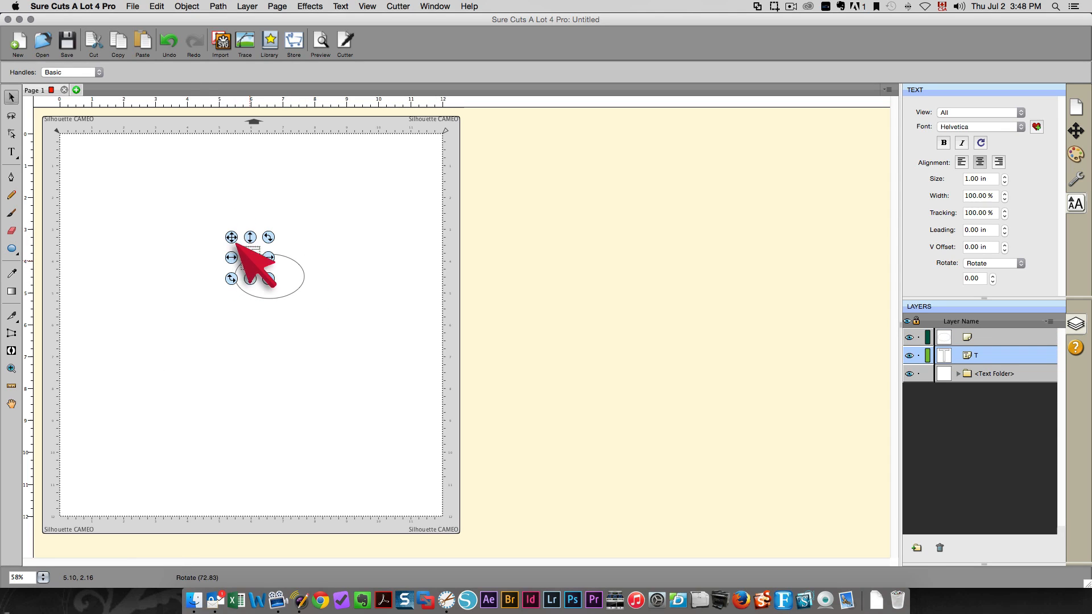
click(217, 299)
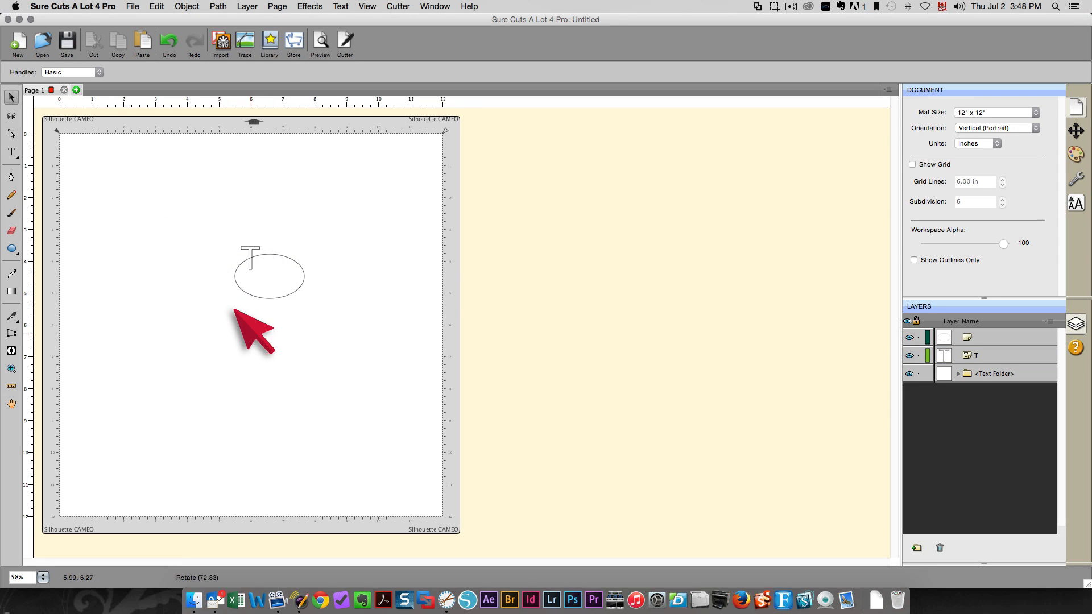
- Check the weld setting of the selected letter T and ellipse and preview their cut lines
drag(190, 208, 338, 317)
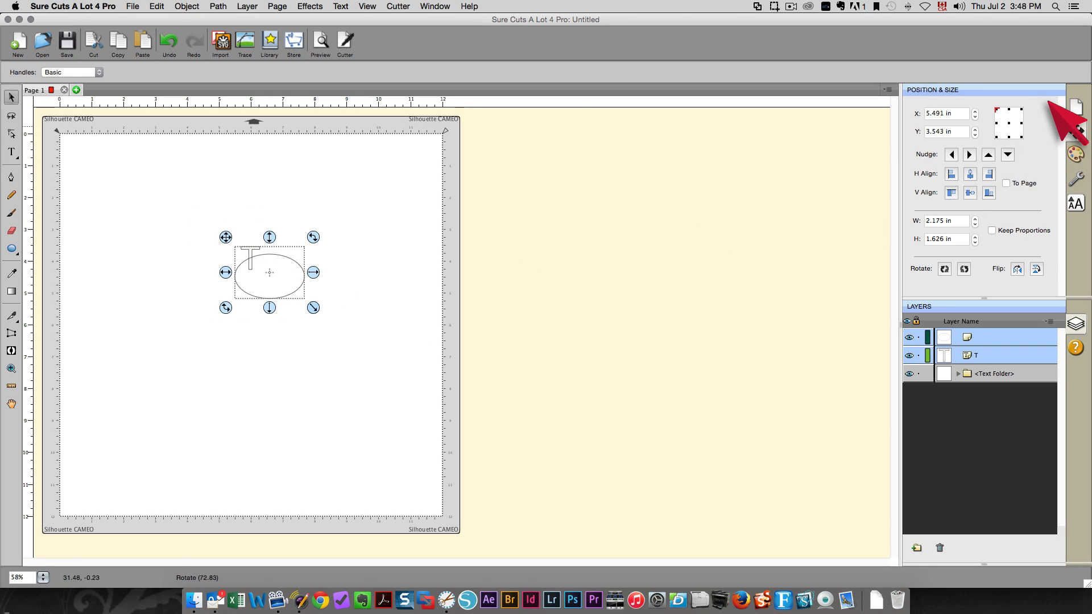
click(1073, 178)
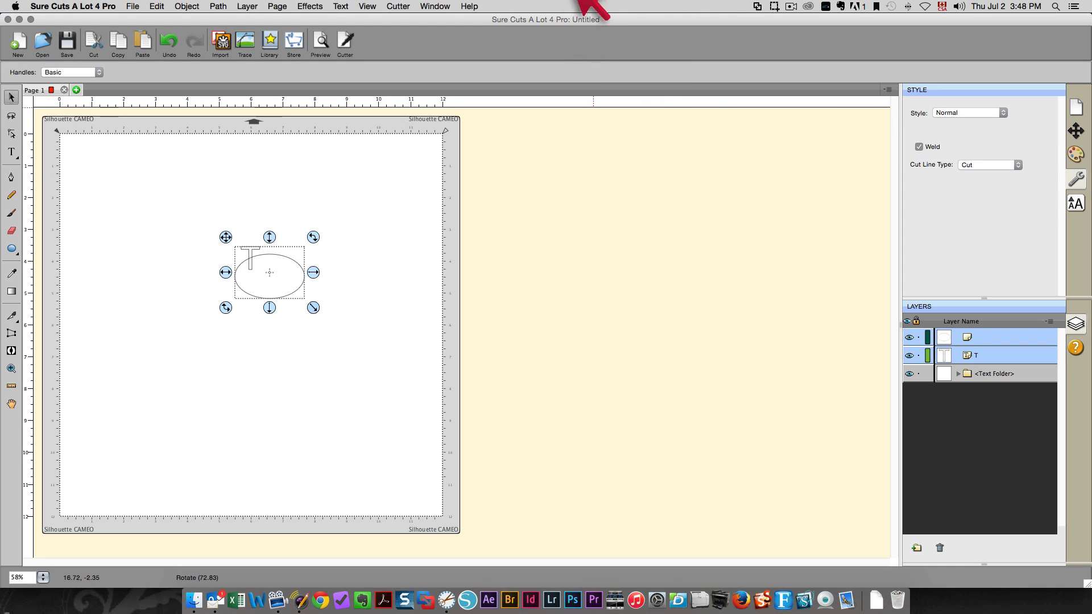
click(320, 41)
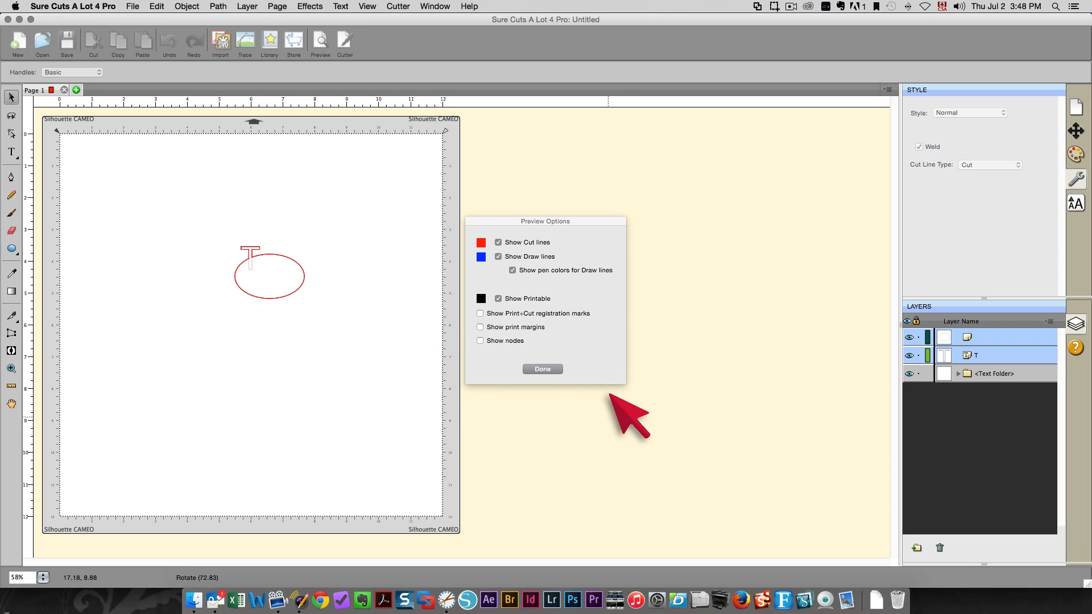
click(543, 369)
- Delete the letter T and ellipse and draw a circle about 3.1 by 3.0 inches on the mat
drag(208, 214, 308, 361)
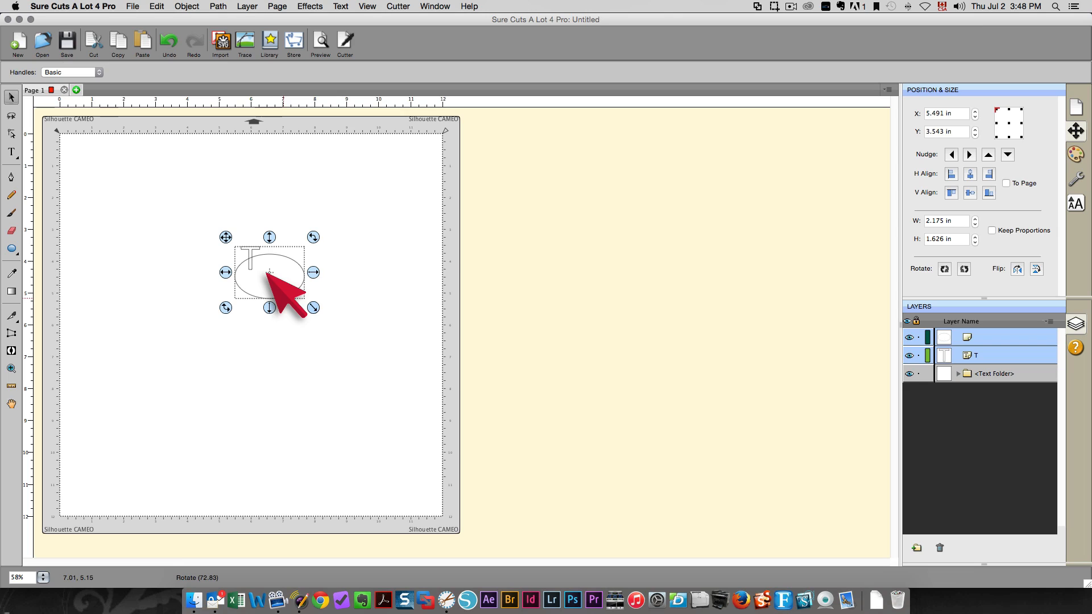
key(Delete)
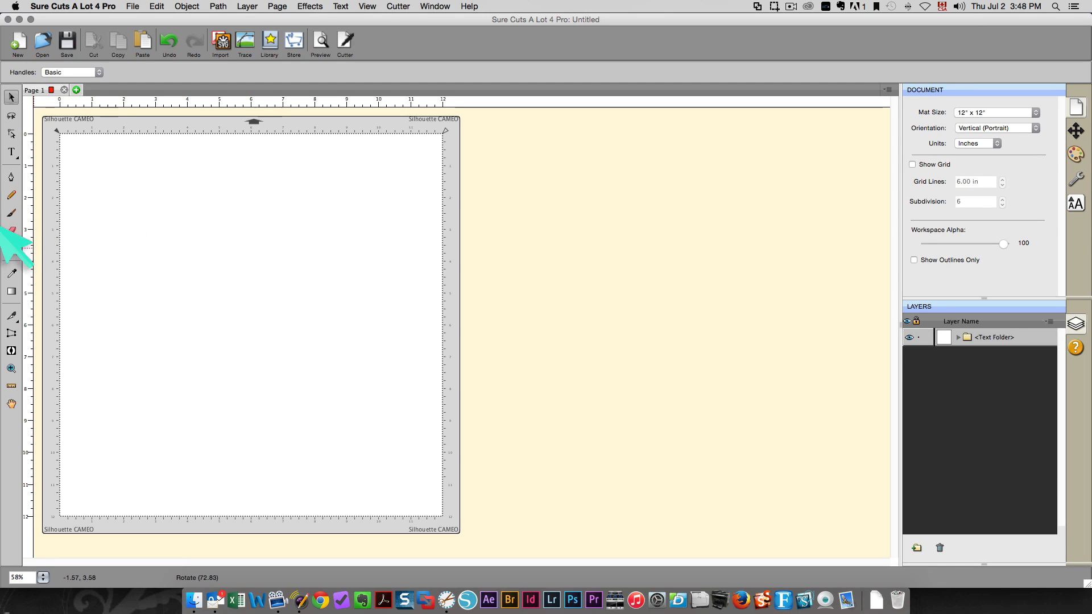
click(11, 247)
drag(134, 219, 234, 316)
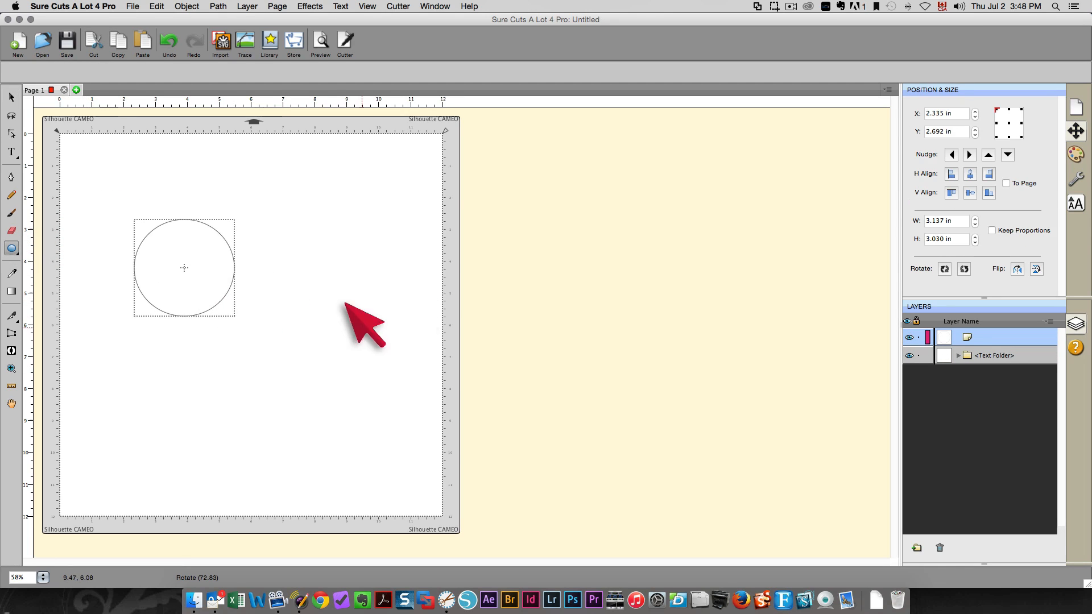
- Insert the Cross shape from the library's Basic Shapes onto the mat
click(431, 4)
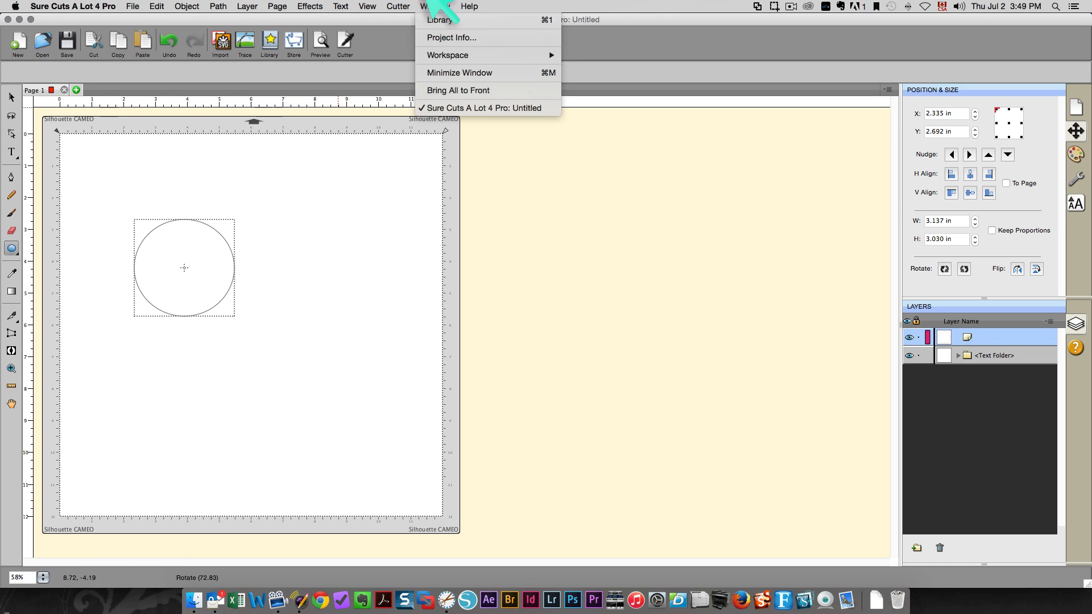
click(446, 20)
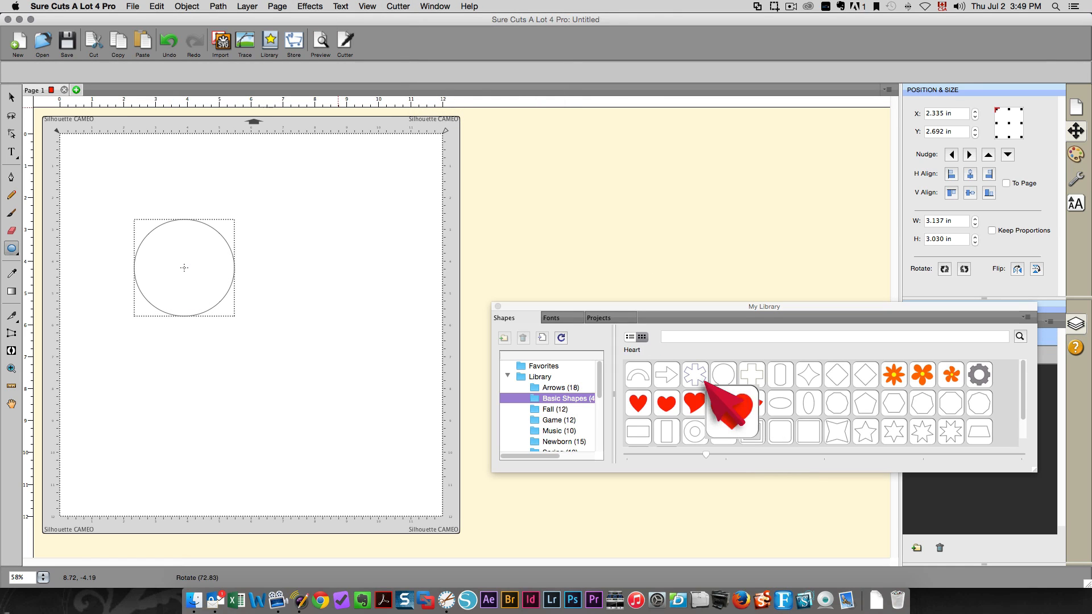
double_click(739, 364)
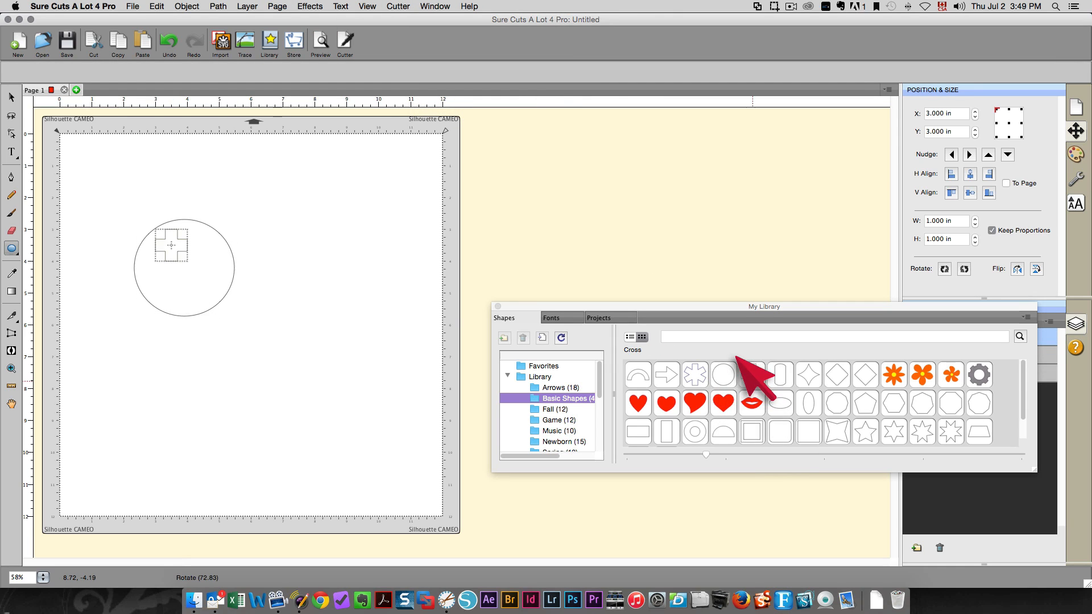
- Enlarge the cross to about 3.2 by 2.9 inches overlapping the circle's inner area, and close the library
click(173, 245)
drag(174, 246, 261, 312)
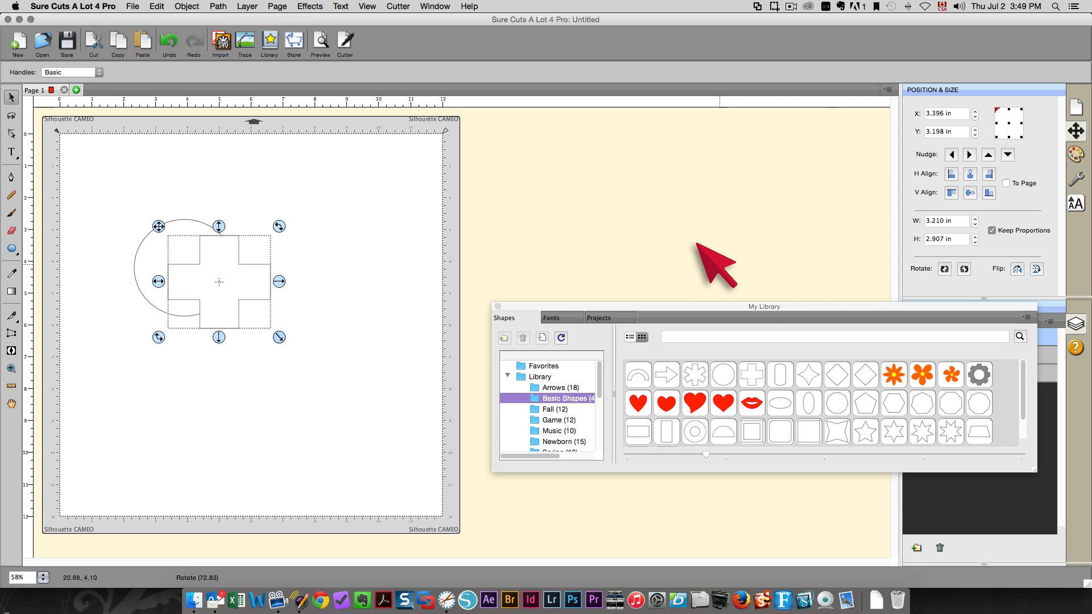
click(498, 307)
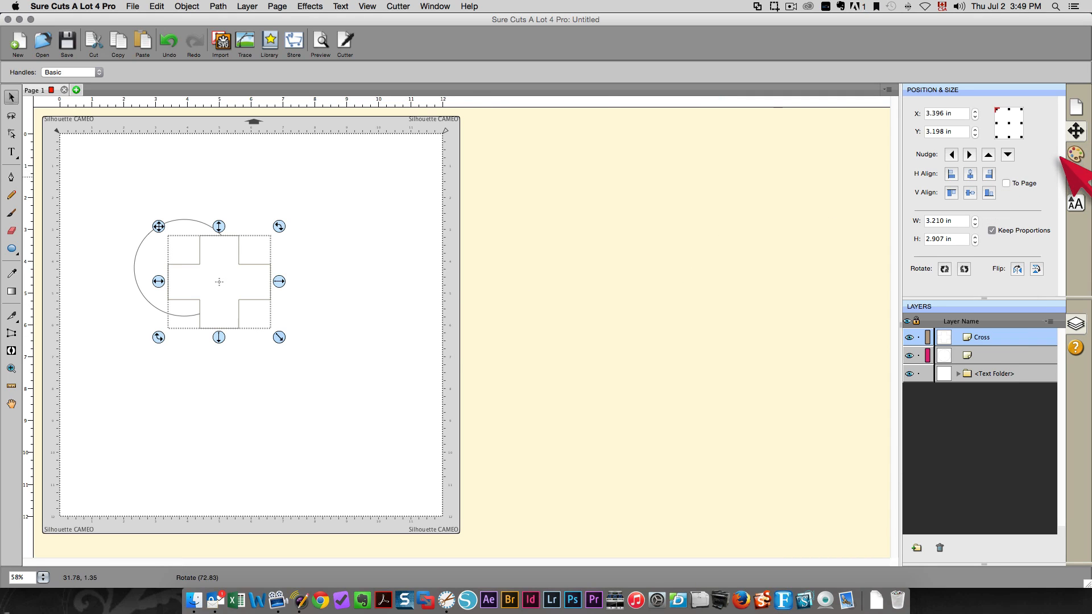
- Preview the cut lines of the circle and cross with weld turned on, and turn weld off again
click(1075, 179)
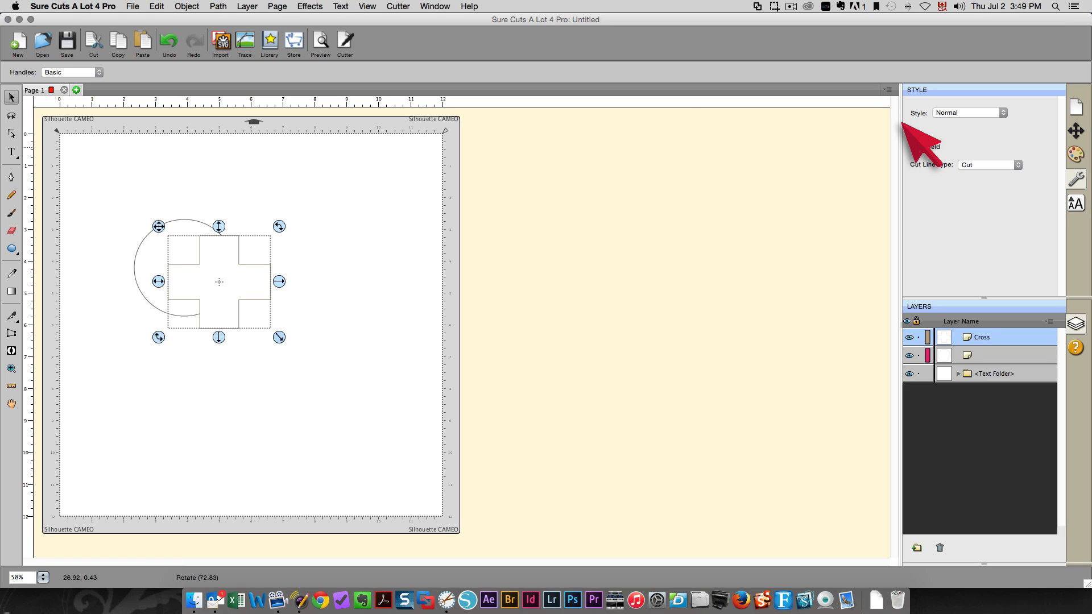
drag(88, 175, 325, 377)
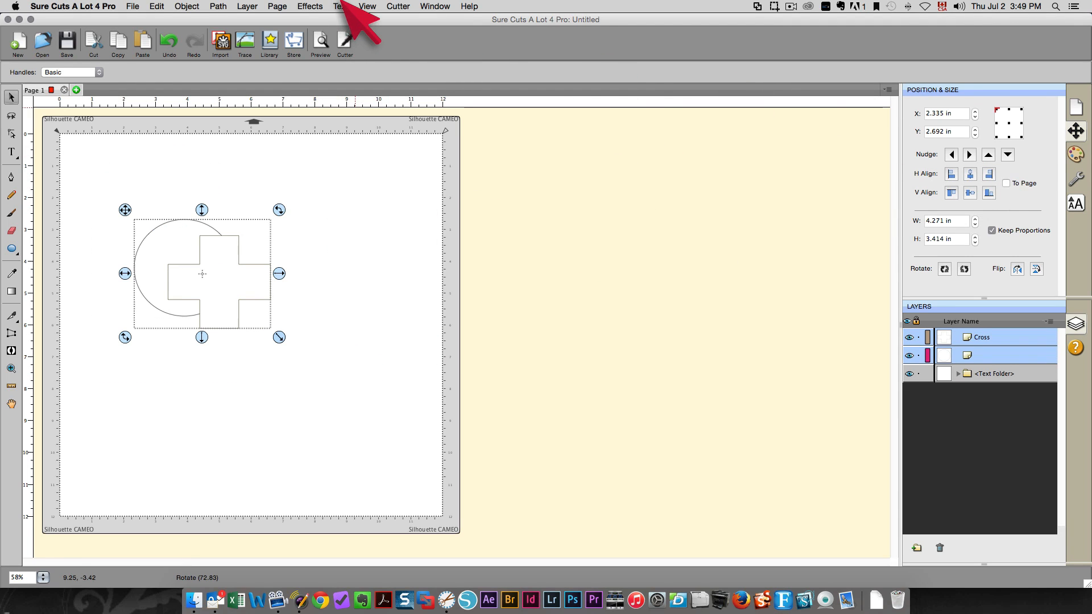
click(1063, 154)
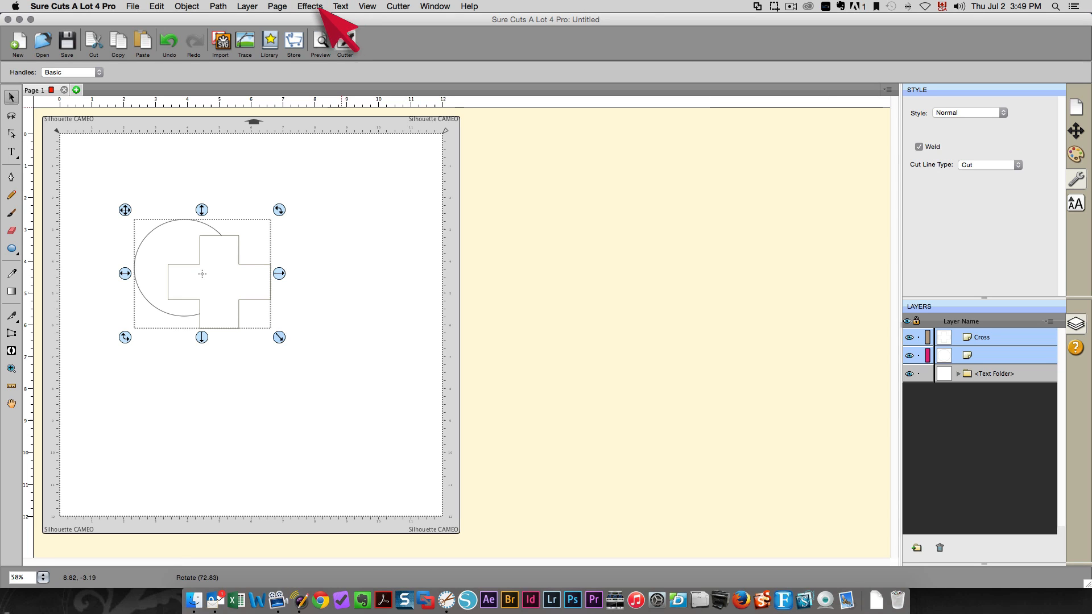
click(319, 34)
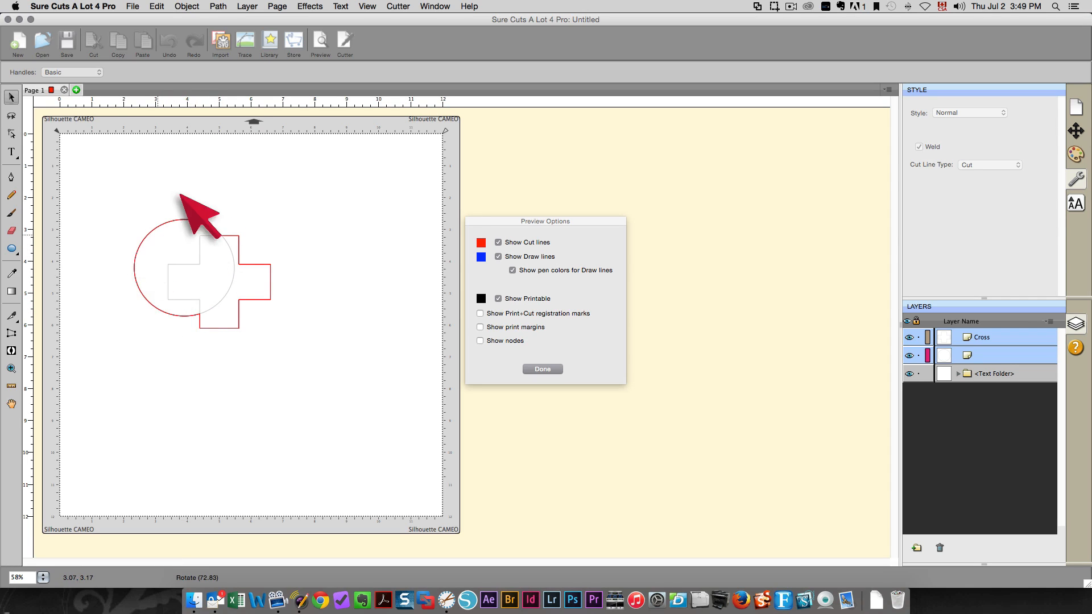
click(542, 369)
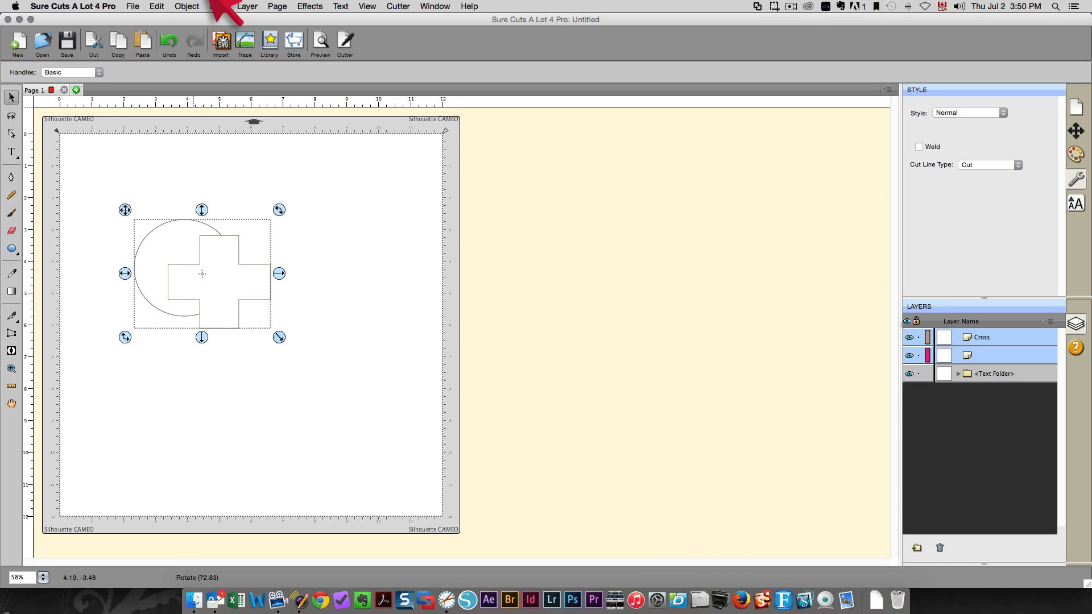
- Merge the circle and cross into one path with Union, and preview the cut line of the moved shape
click(218, 6)
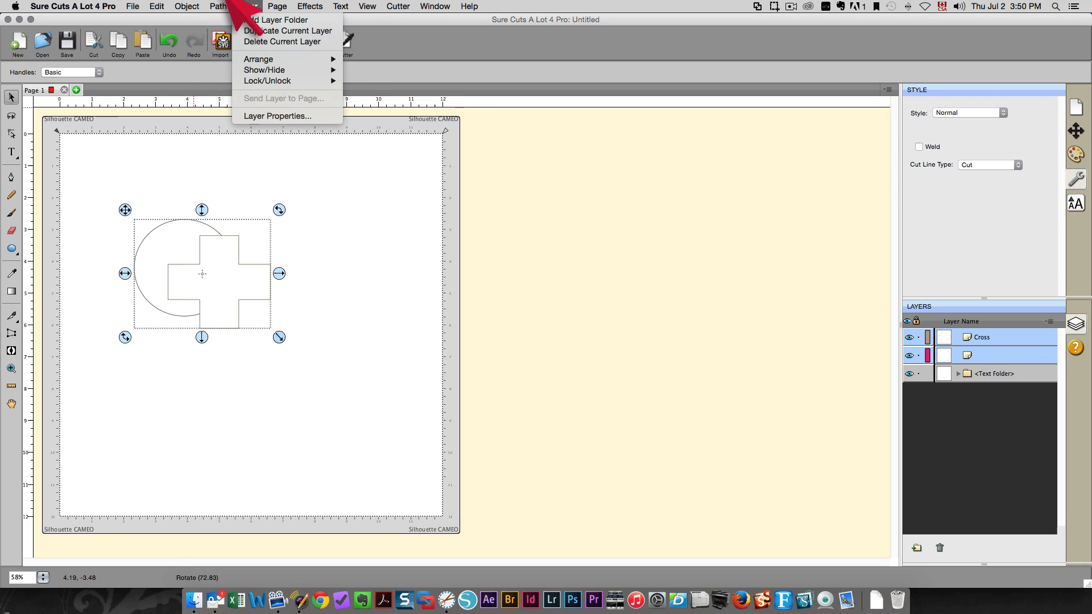
key(Return)
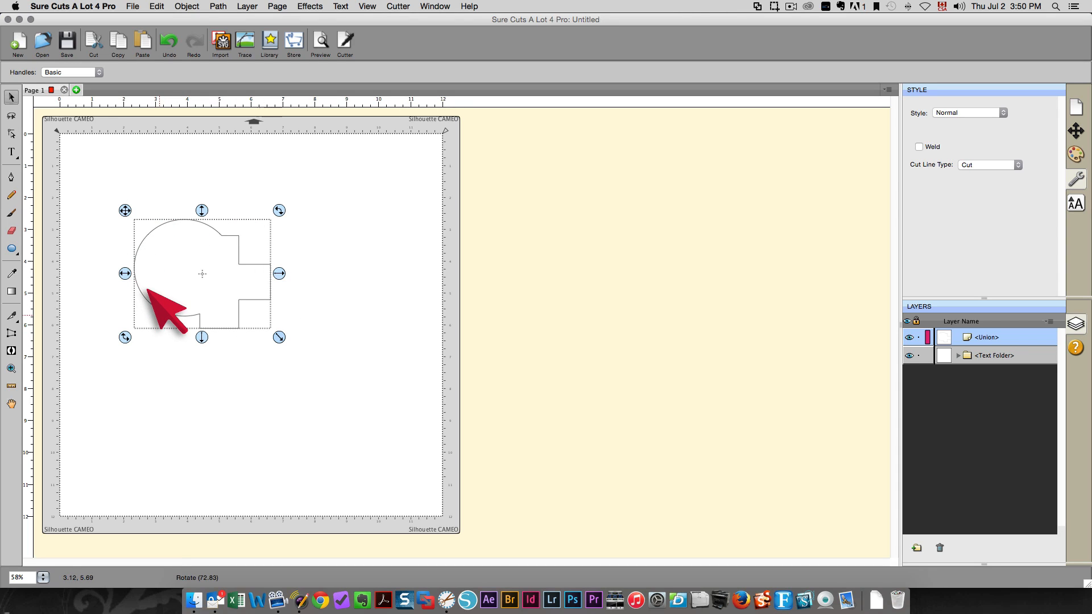
drag(149, 285, 201, 290)
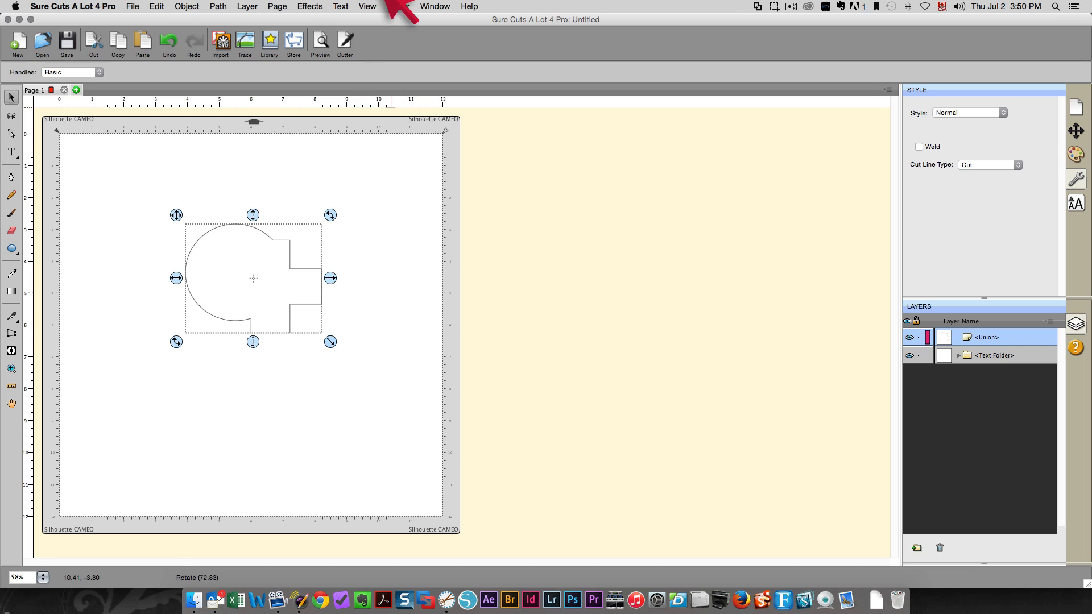
click(320, 41)
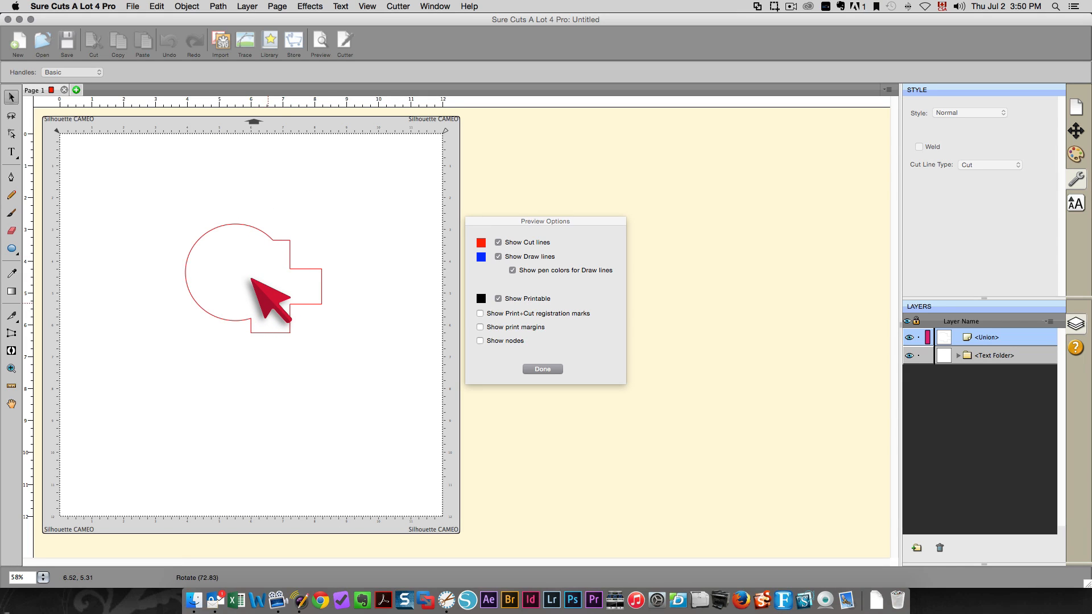
click(529, 369)
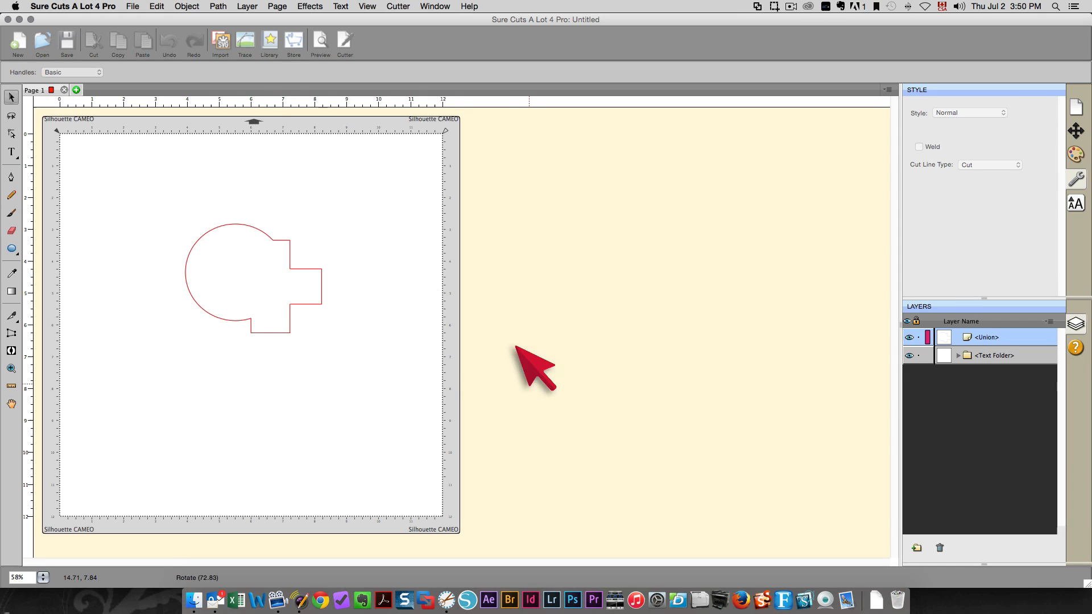
- Undo the move and the union so the circle and cross are separate shapes, and deselect them
key(super+z)
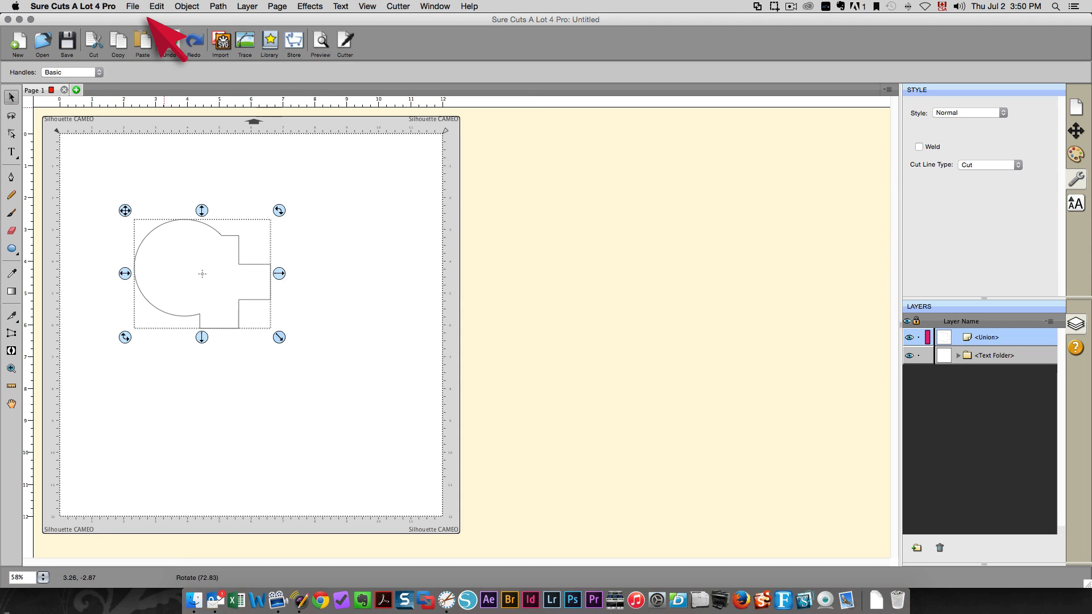
key(super+z)
click(233, 276)
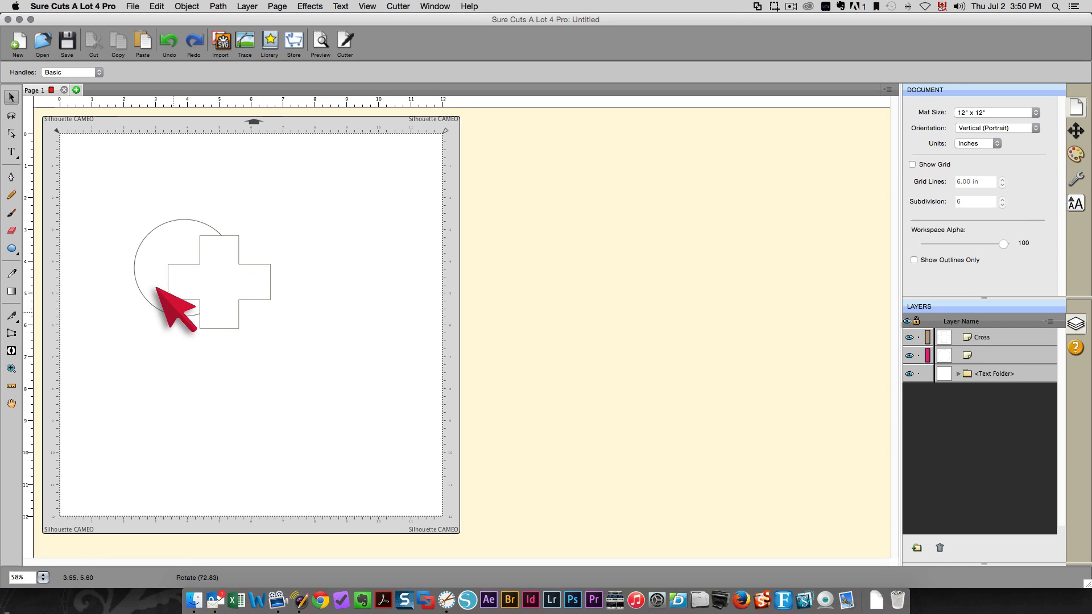
- Move the circle so it overlaps the cross's lower half, and preview both shapes' cut lines with weld turned on
drag(157, 288, 222, 350)
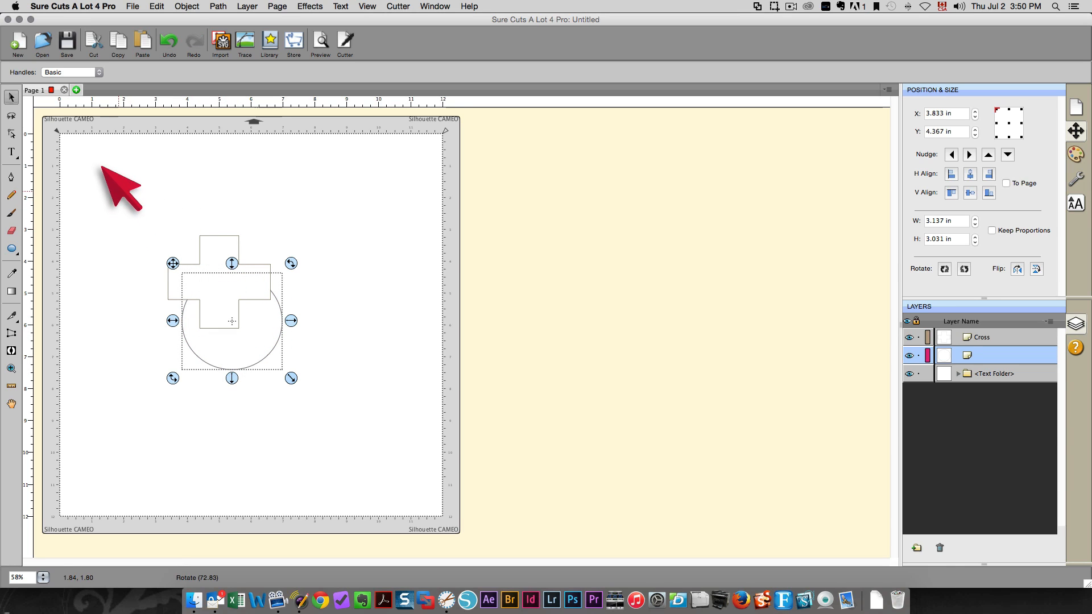
drag(118, 191, 314, 383)
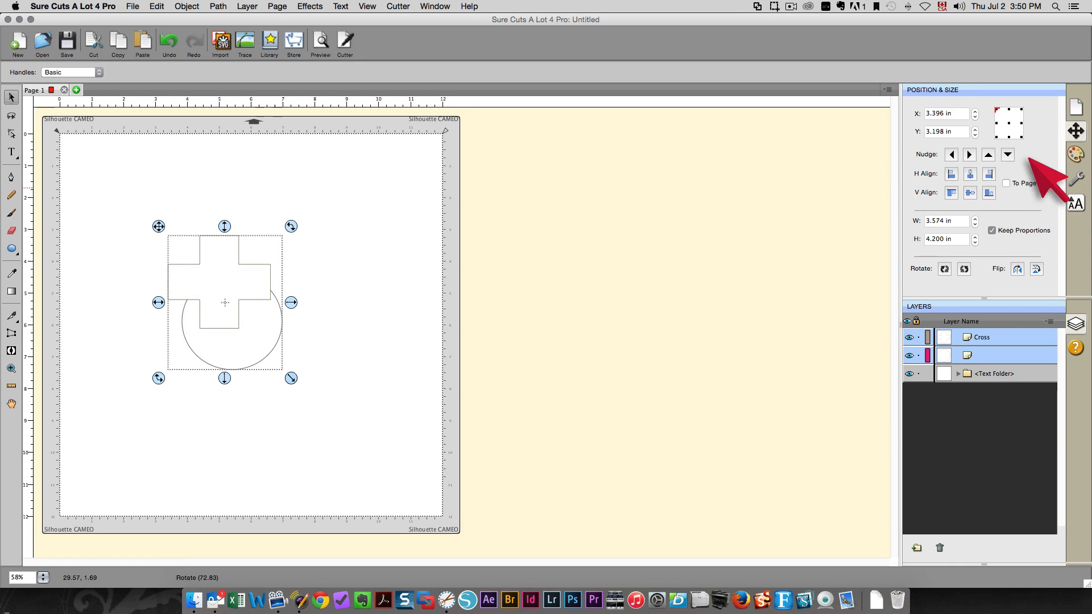
click(1073, 179)
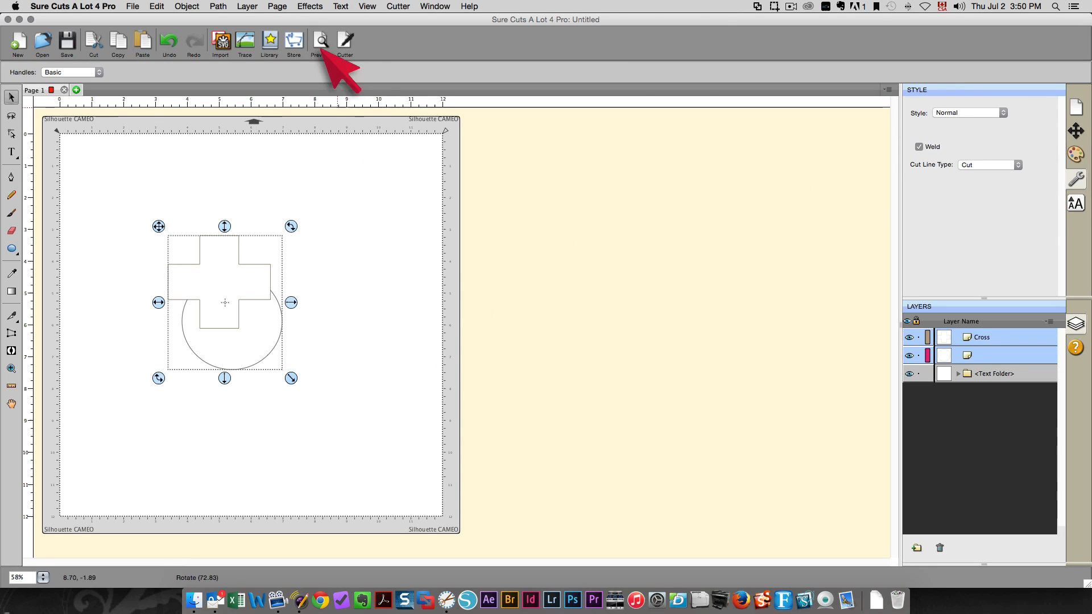
click(317, 39)
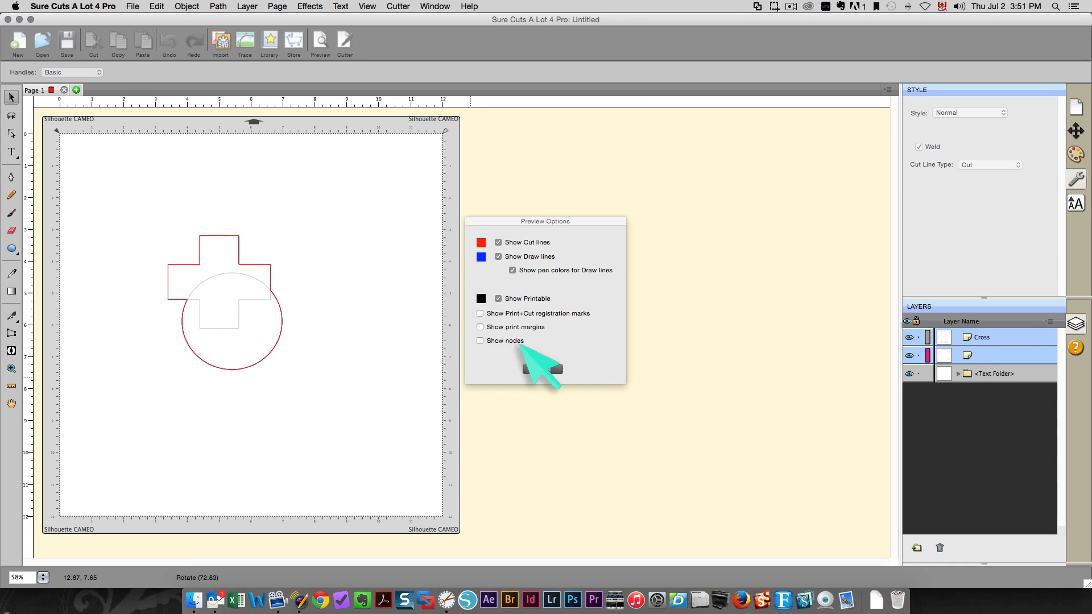
click(544, 369)
- Save the project as "weld test.scut4" in the My Projects folder inside Craft Edge
click(129, 6)
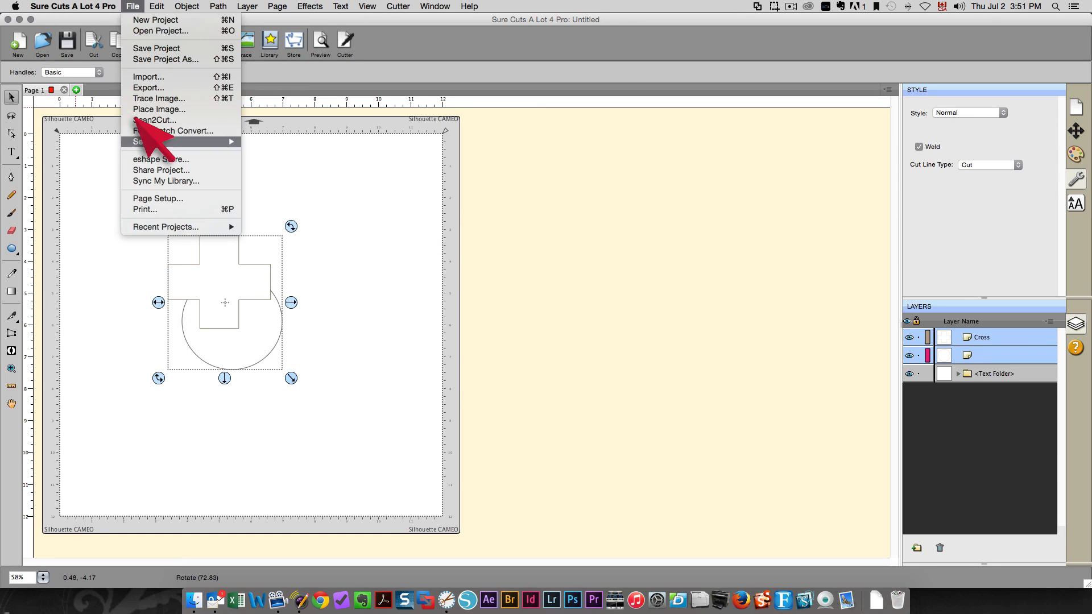
click(145, 60)
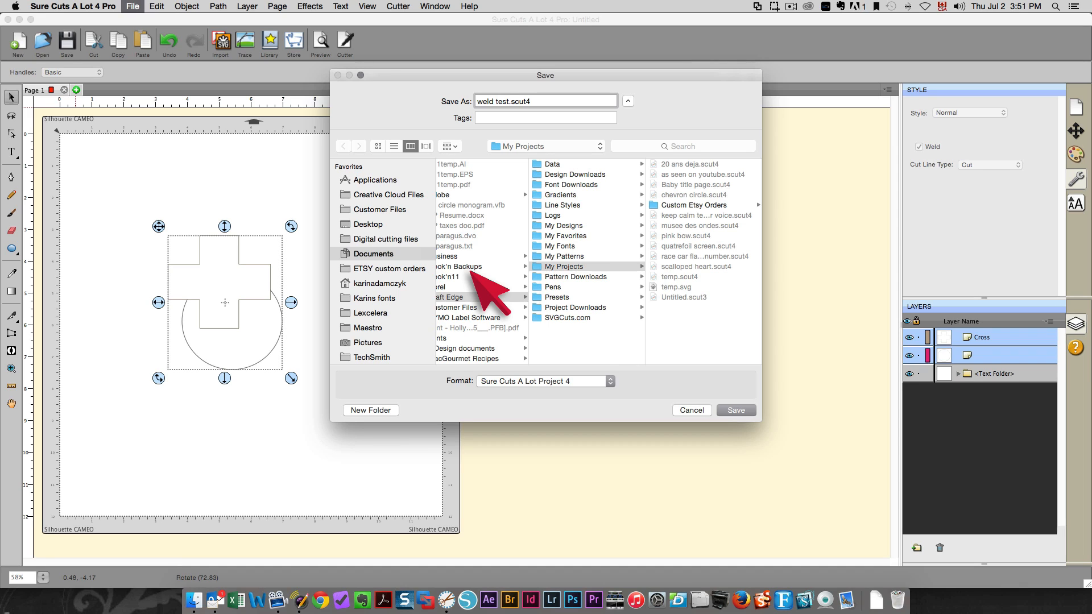
click(483, 297)
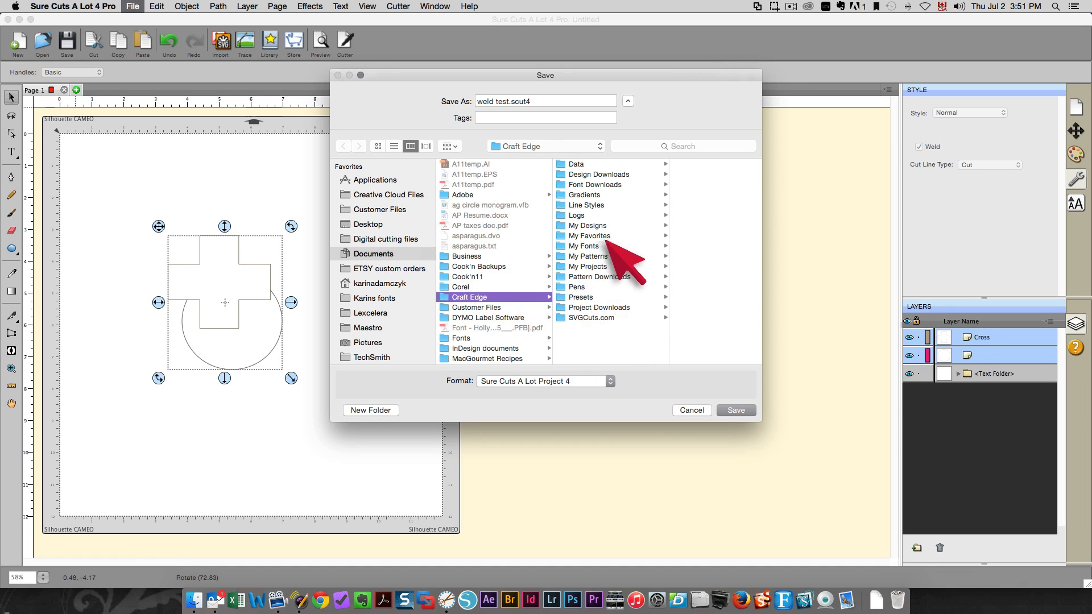
click(575, 266)
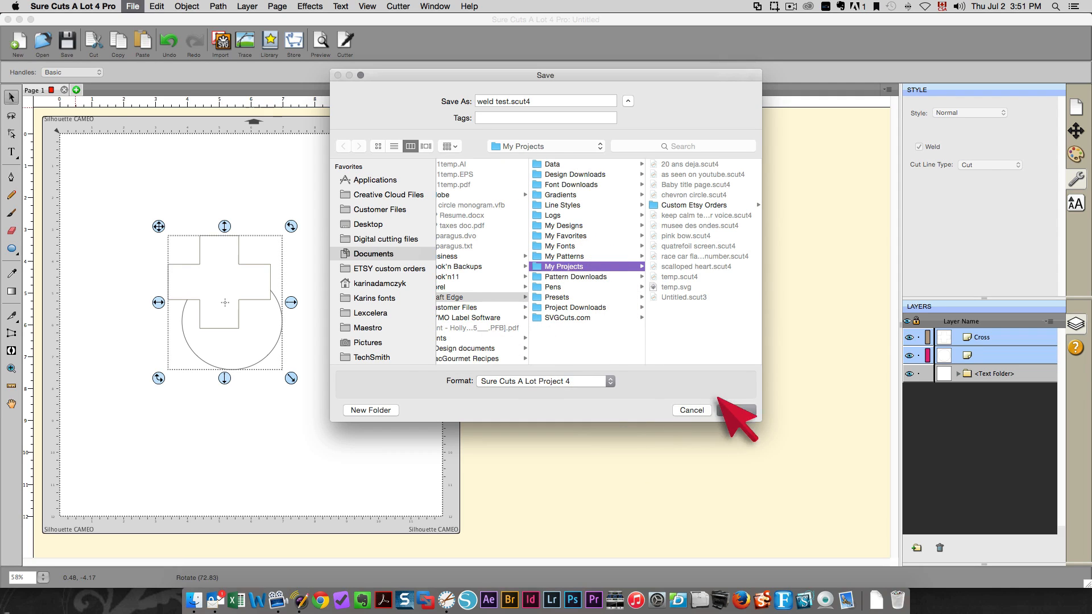
click(736, 409)
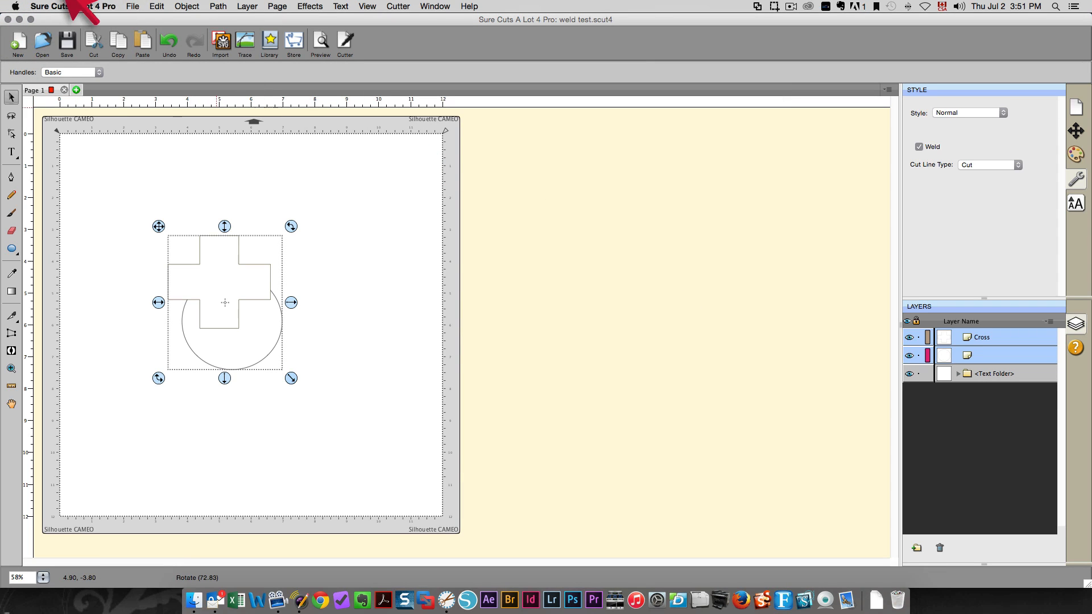
- Quit and restart the program, and open the "weld test.scut4" project from My Projects in the library
click(73, 6)
click(86, 73)
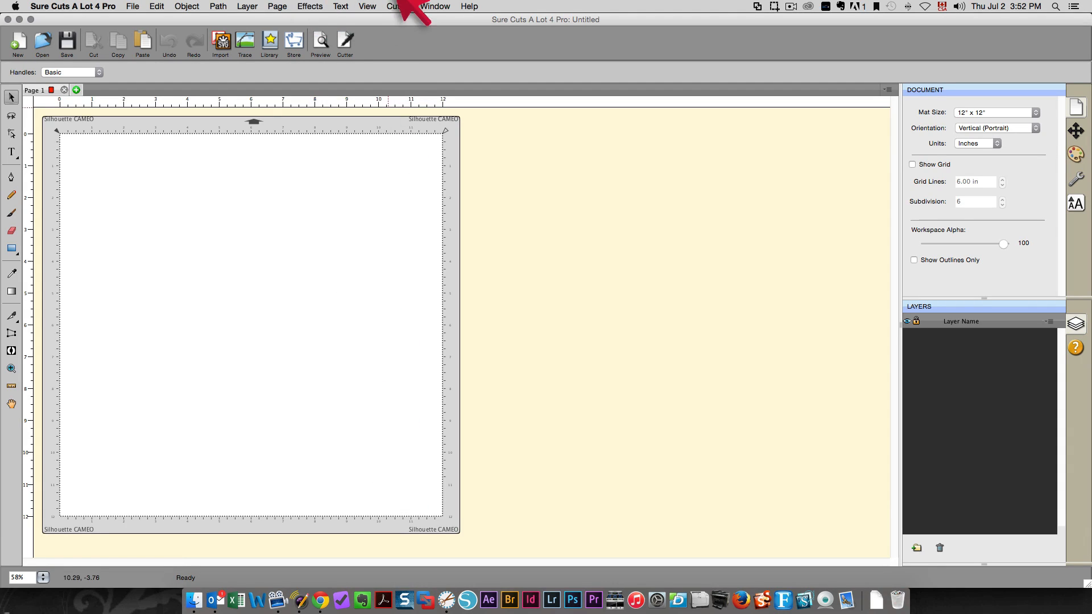
click(435, 6)
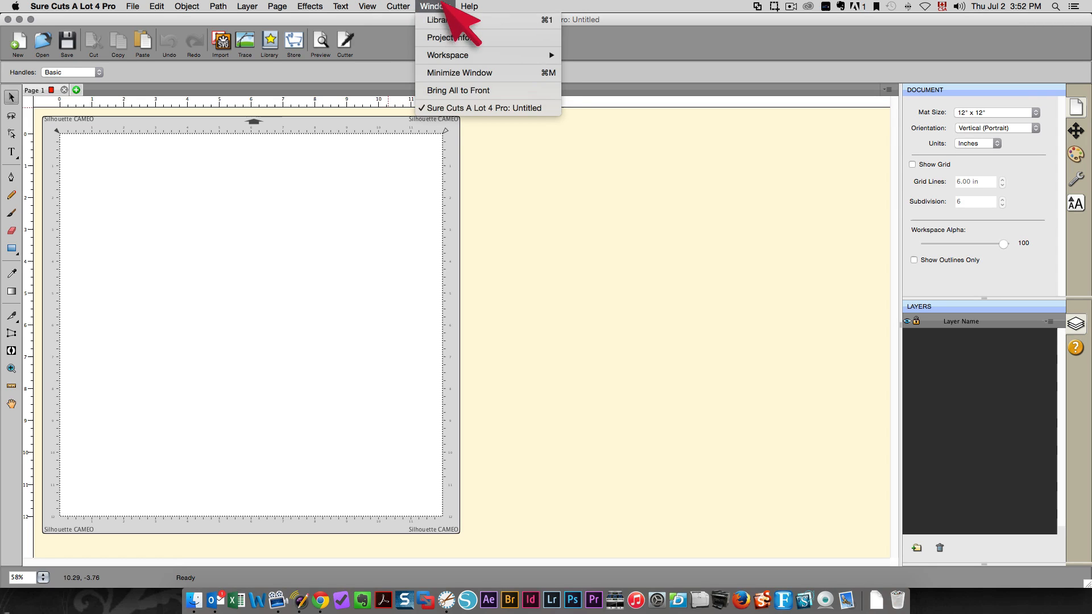
click(449, 20)
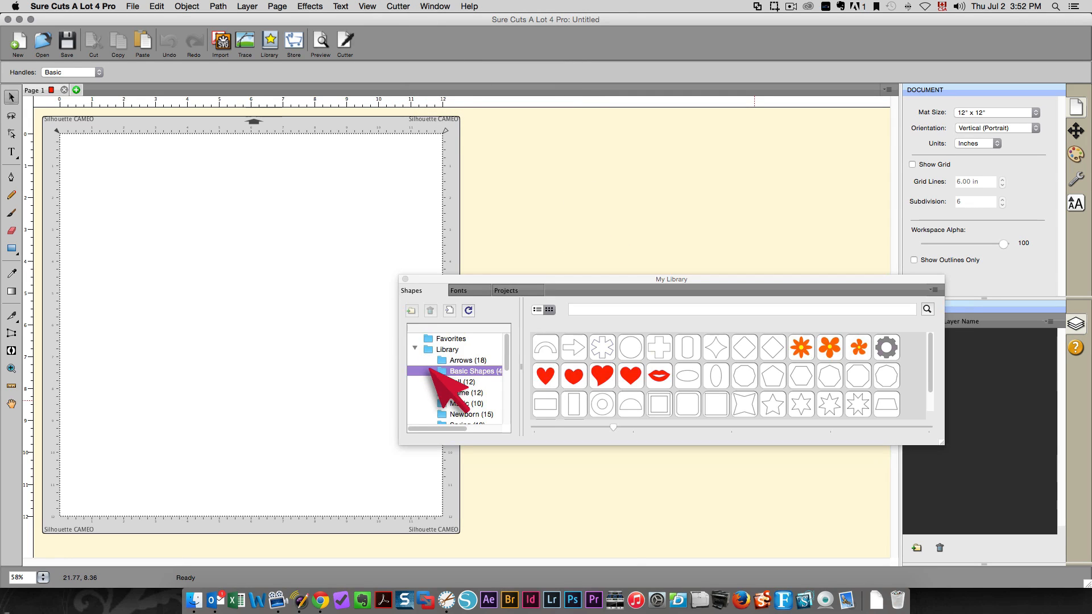
click(415, 347)
click(414, 347)
click(506, 290)
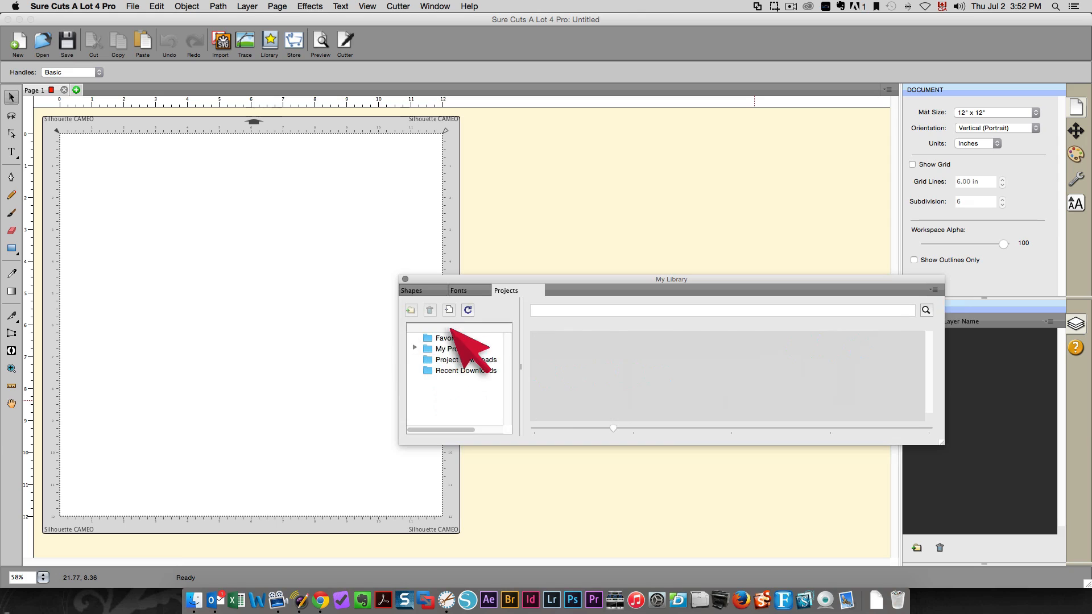
click(452, 349)
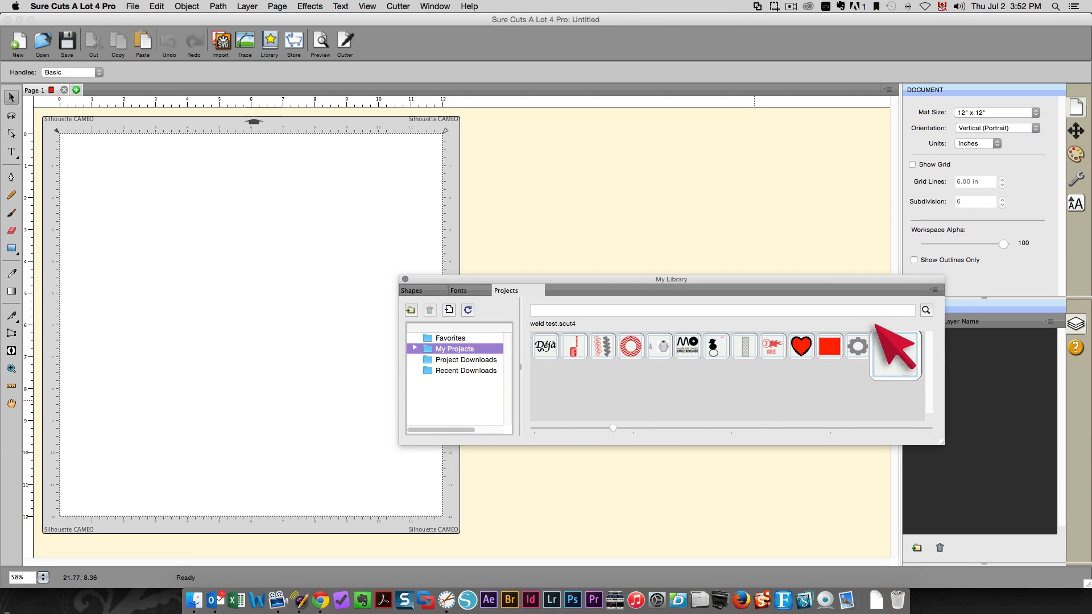
double_click(875, 326)
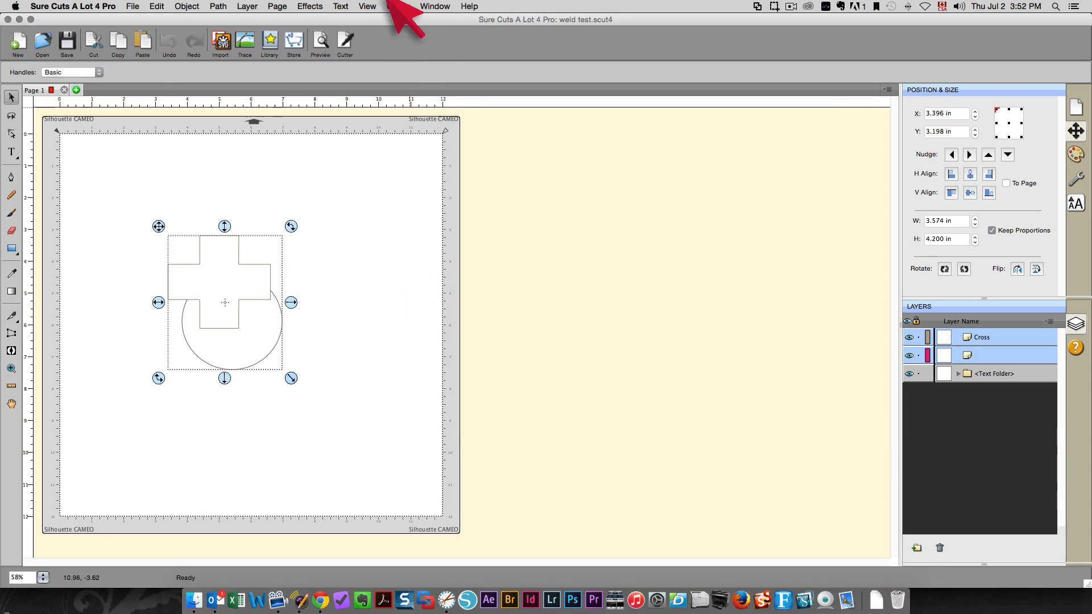
- Preview the cut lines of the reopened project, and turn off weld for the circle and cross
click(320, 41)
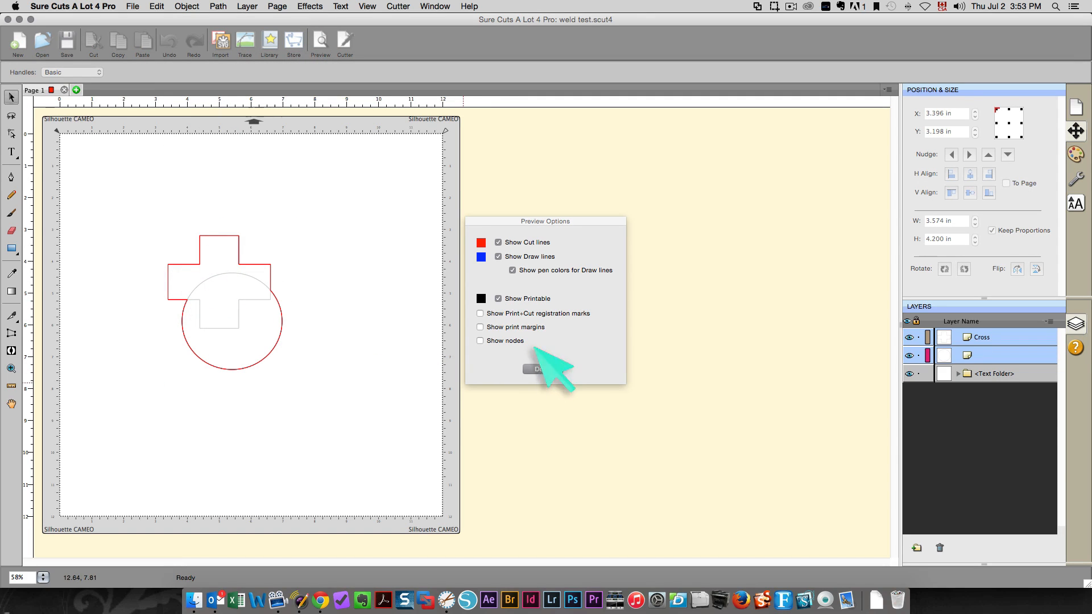
click(537, 369)
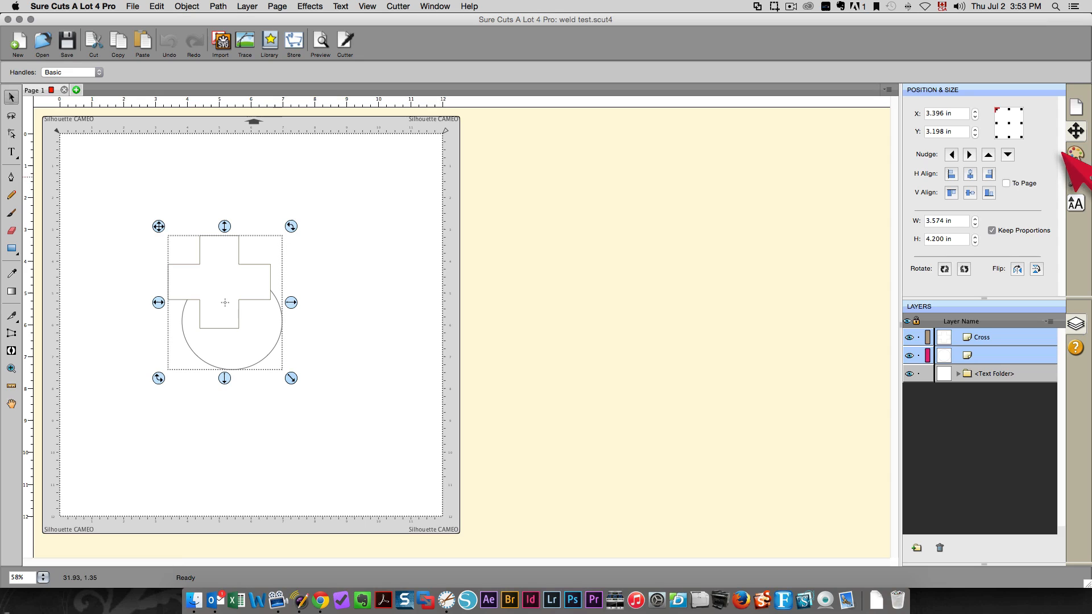
click(1074, 179)
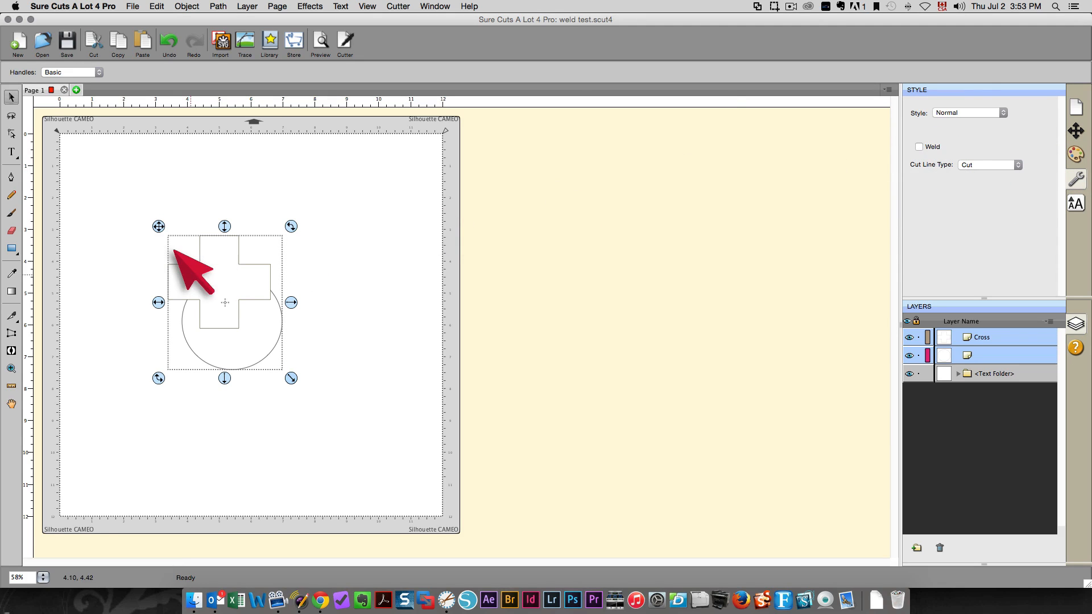
- Separate the shapes by moving the cross to about X 6.3, Y 0.9 inches and the circle to about X 4.7, Y 6.0 inches
click(327, 328)
click(239, 277)
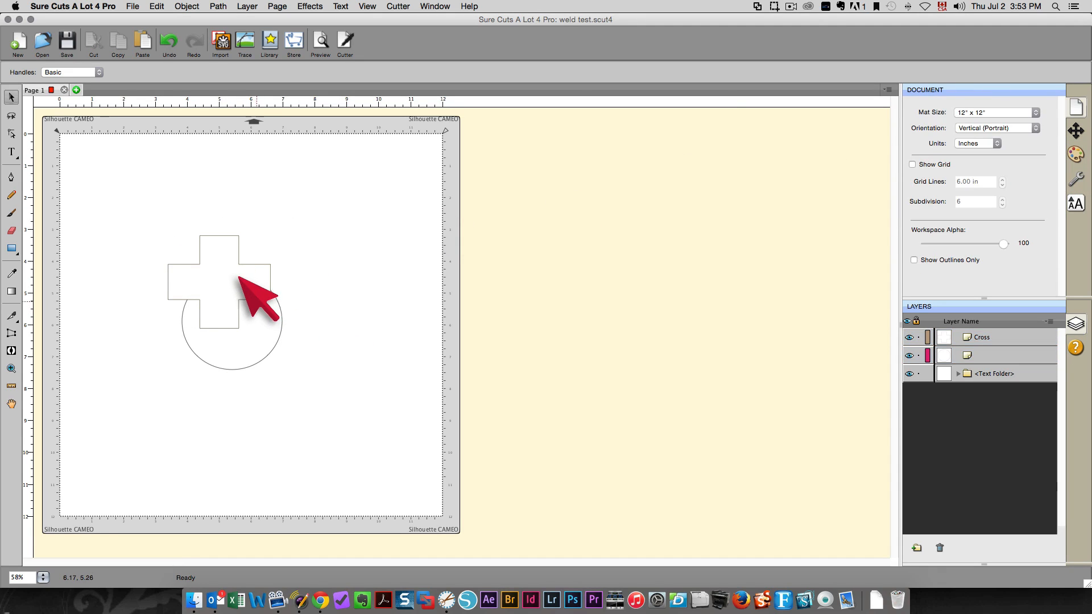
drag(233, 272, 325, 200)
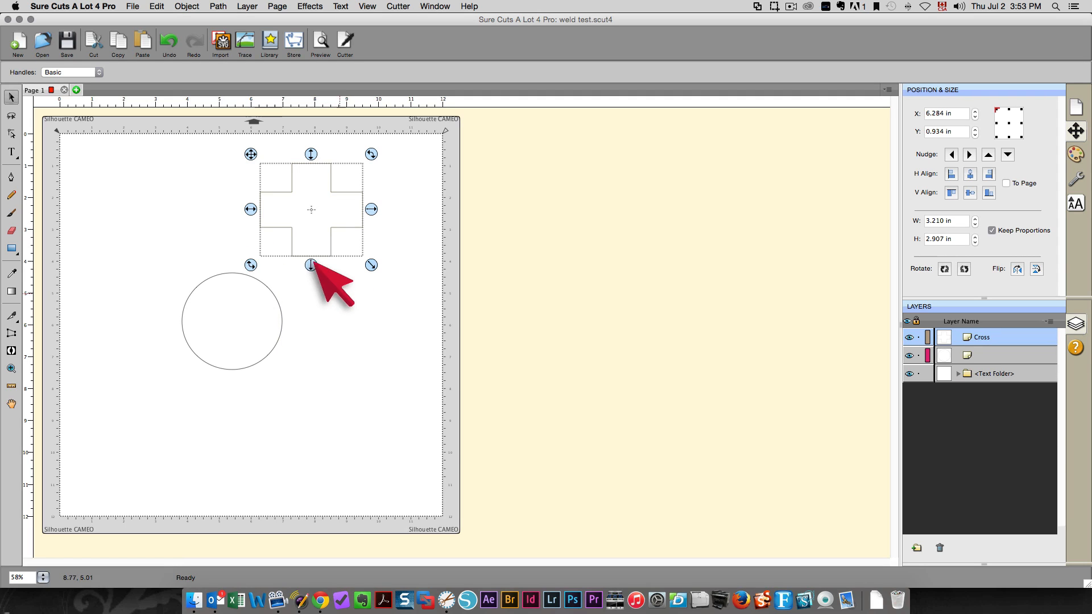
drag(259, 320, 288, 371)
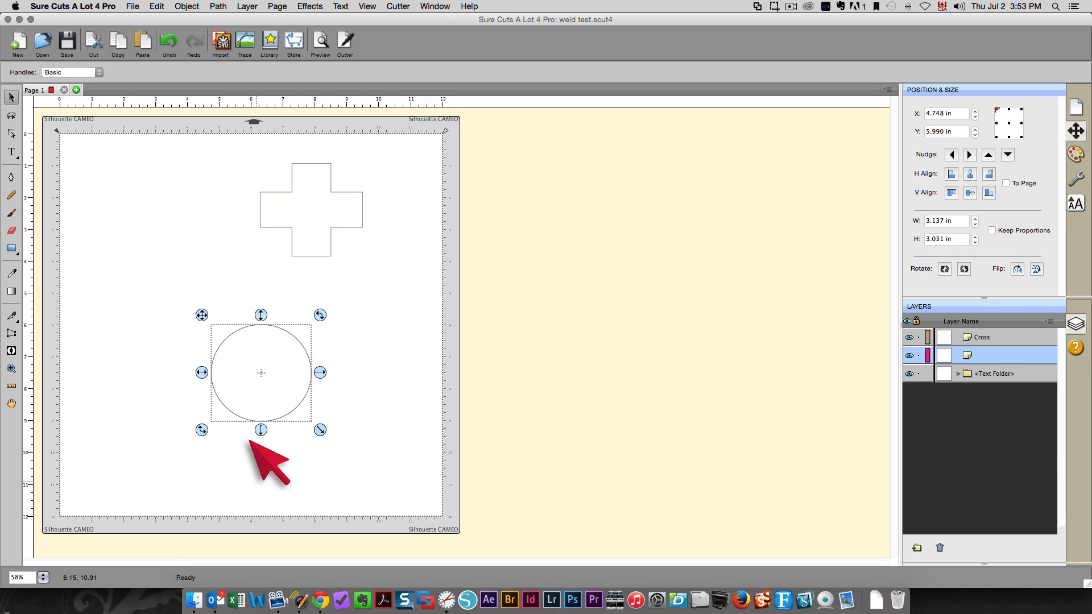
- Move the cross to about X 5.7, Y 4.5 inches so it overlaps the circle, and combine both shapes with Union
click(326, 203)
drag(325, 203, 306, 317)
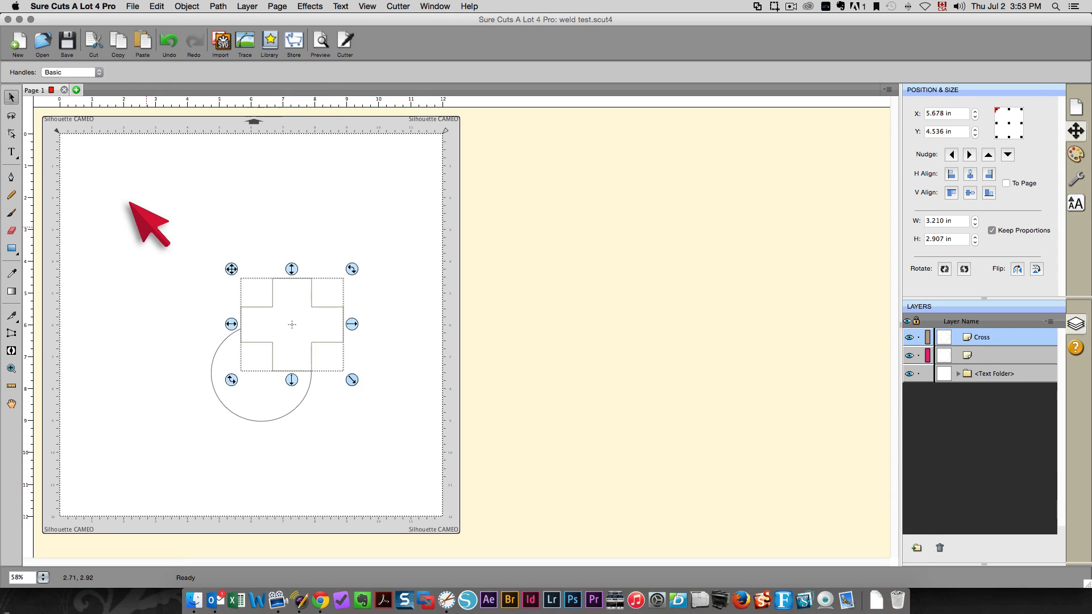
drag(146, 226, 401, 475)
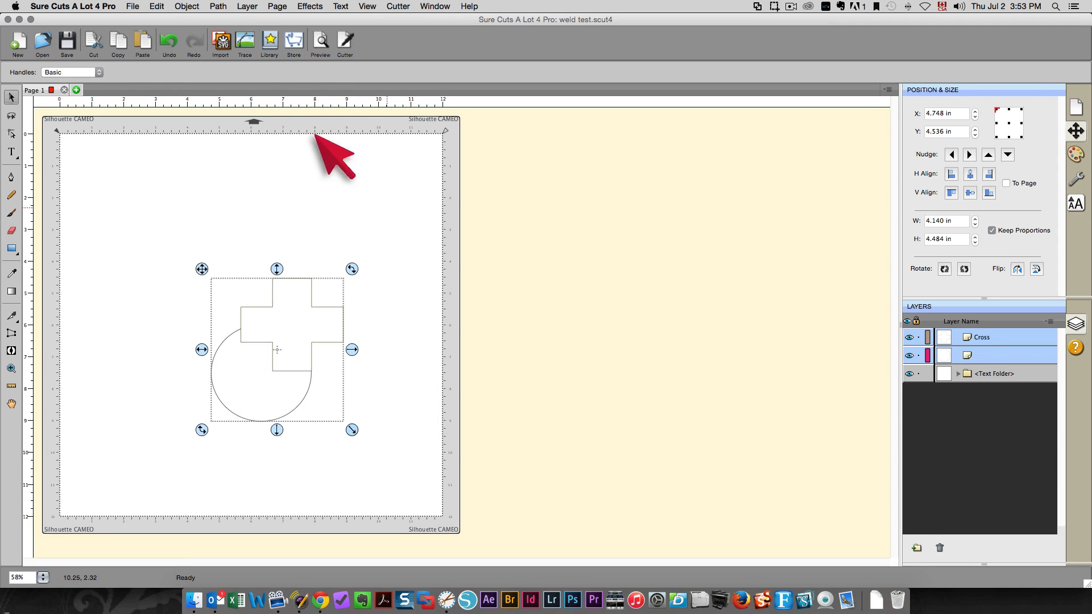
click(219, 7)
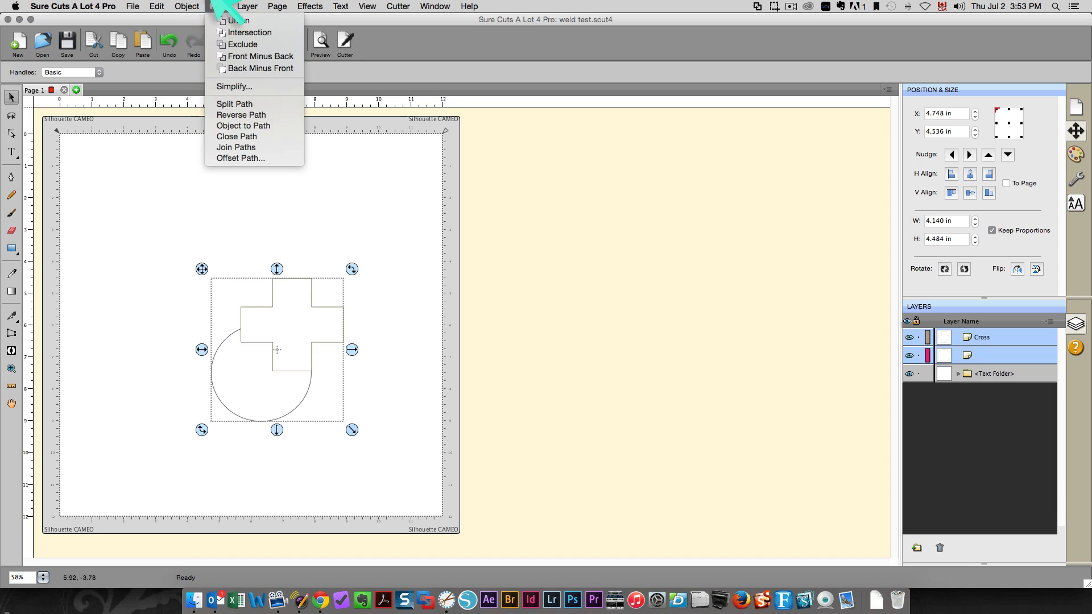
click(230, 20)
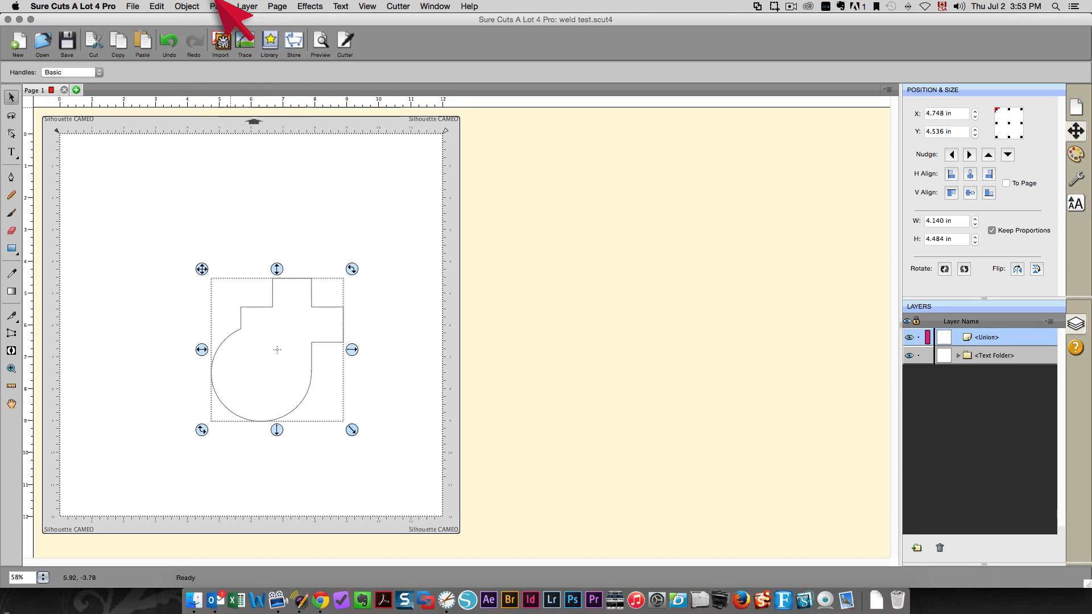
- Save the project under the new name "weld test union.scut4" in the My Projects folder
click(132, 6)
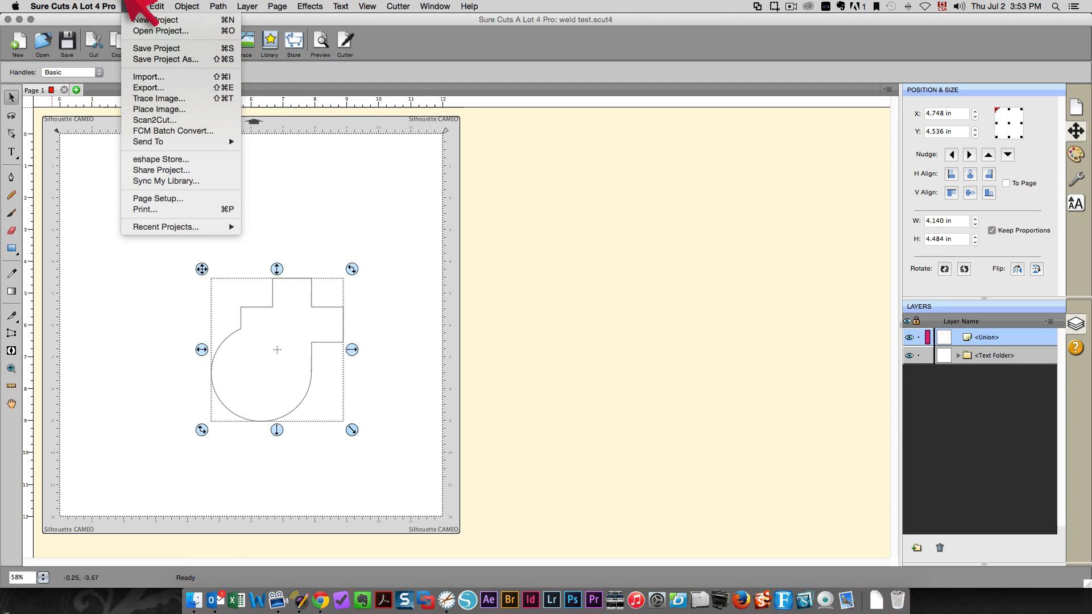
click(145, 57)
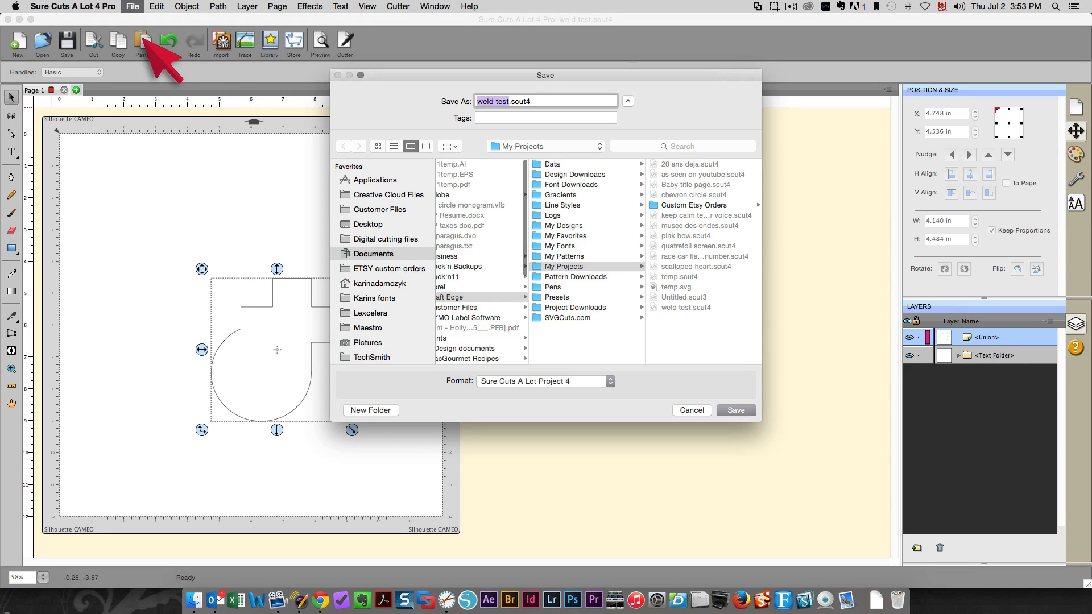
text(weld)
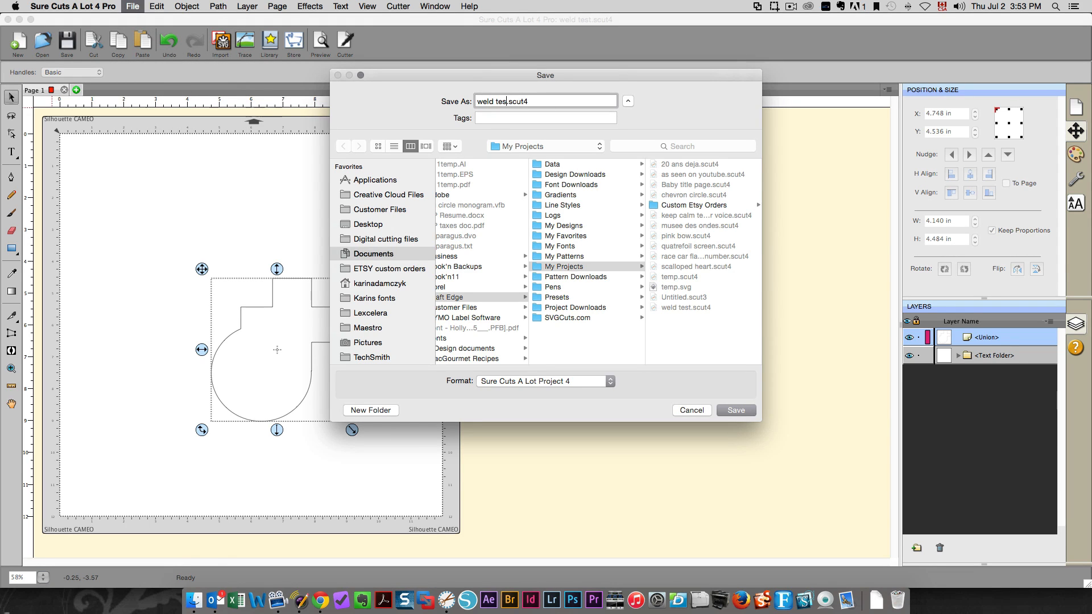
text( test union)
key(Return)
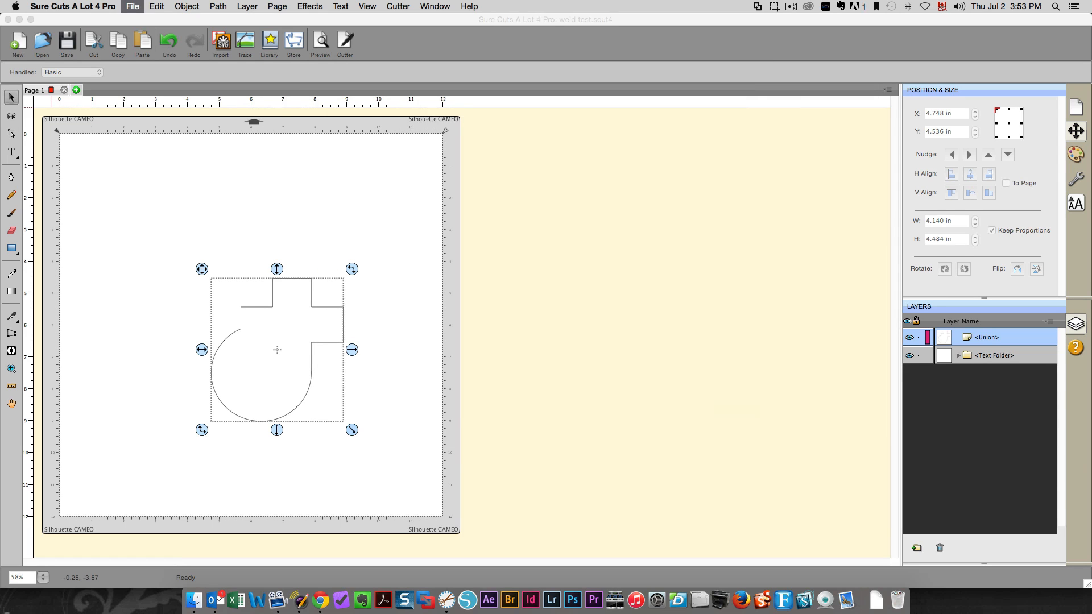
- Quit and restart the program, and open the "weld test union.scut4" project from My Projects in the library
click(55, 7)
click(59, 113)
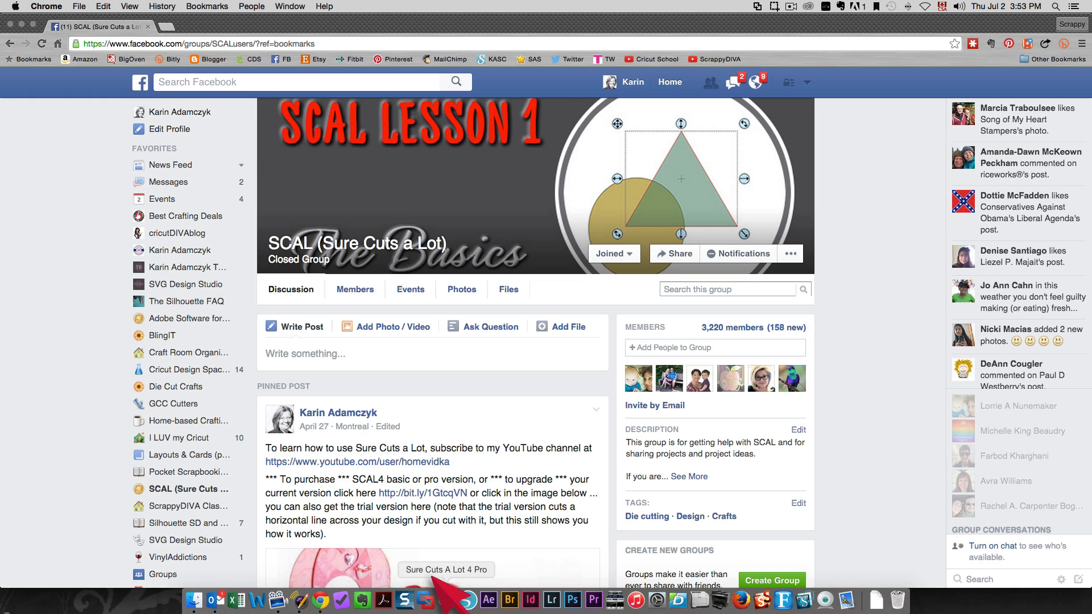
click(432, 577)
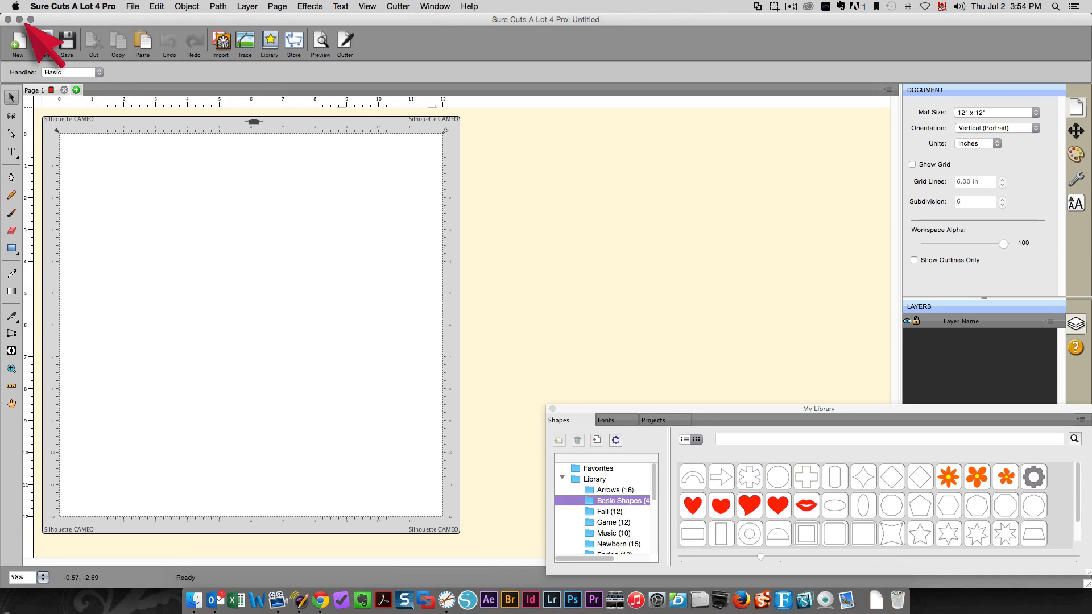
click(648, 419)
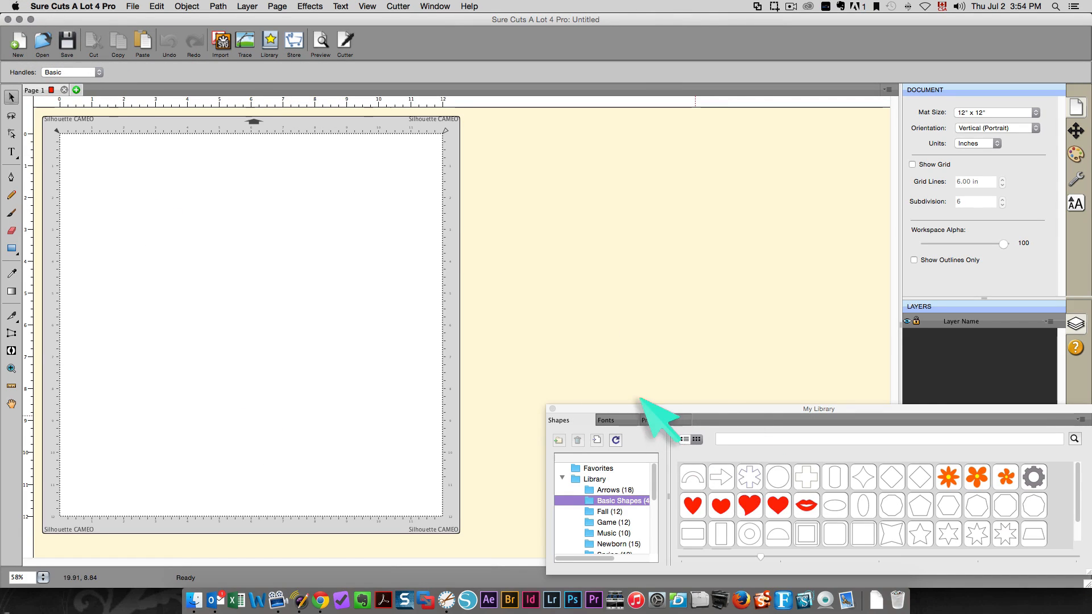
drag(710, 407, 643, 312)
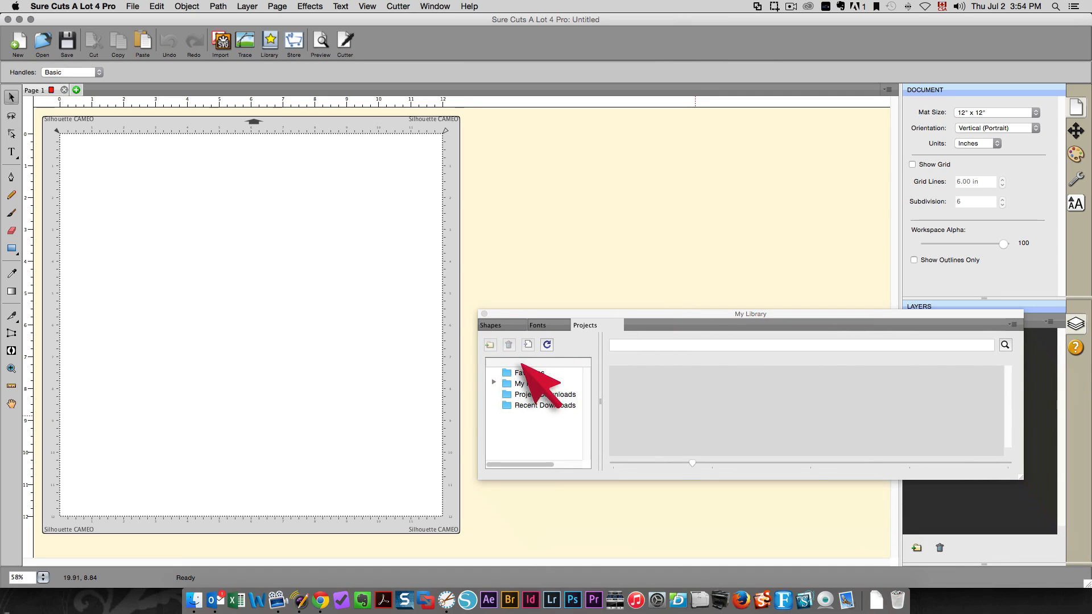
click(531, 383)
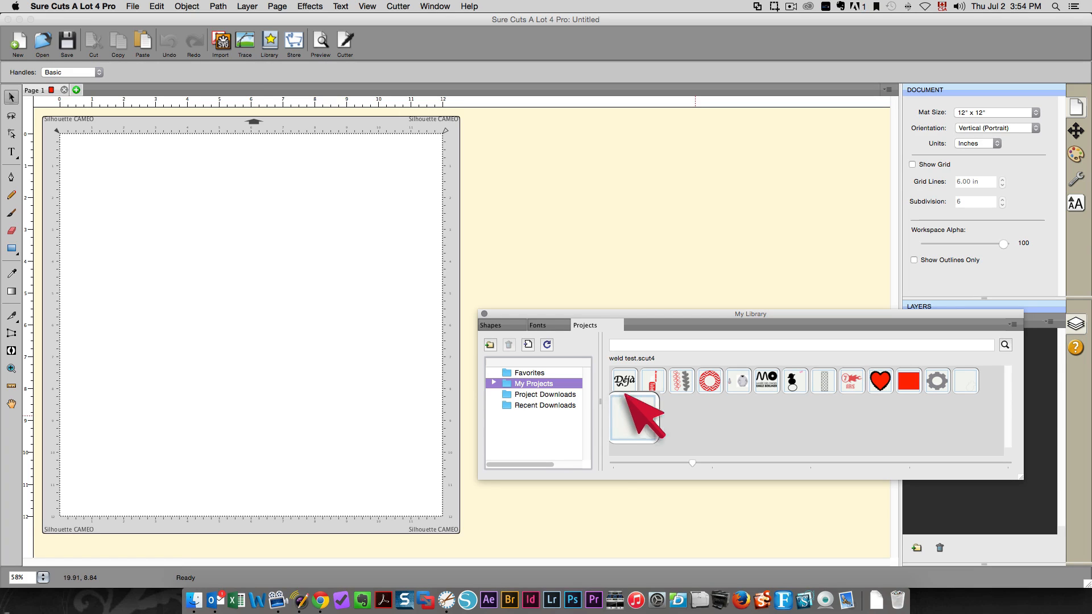
double_click(951, 361)
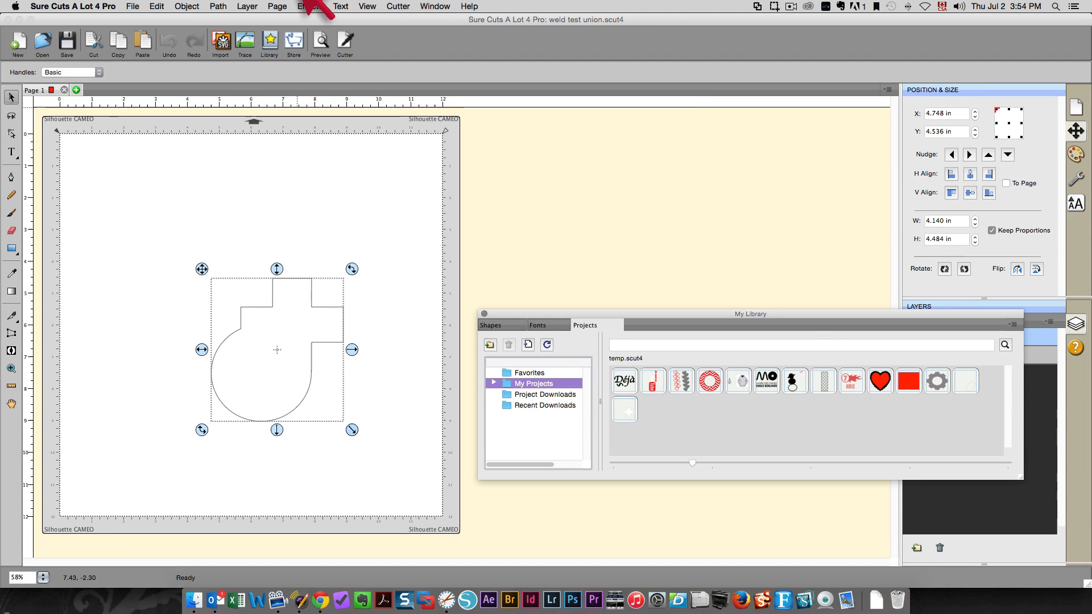
- Preview the cut lines of the united shape, and show the fonts in the library
click(318, 40)
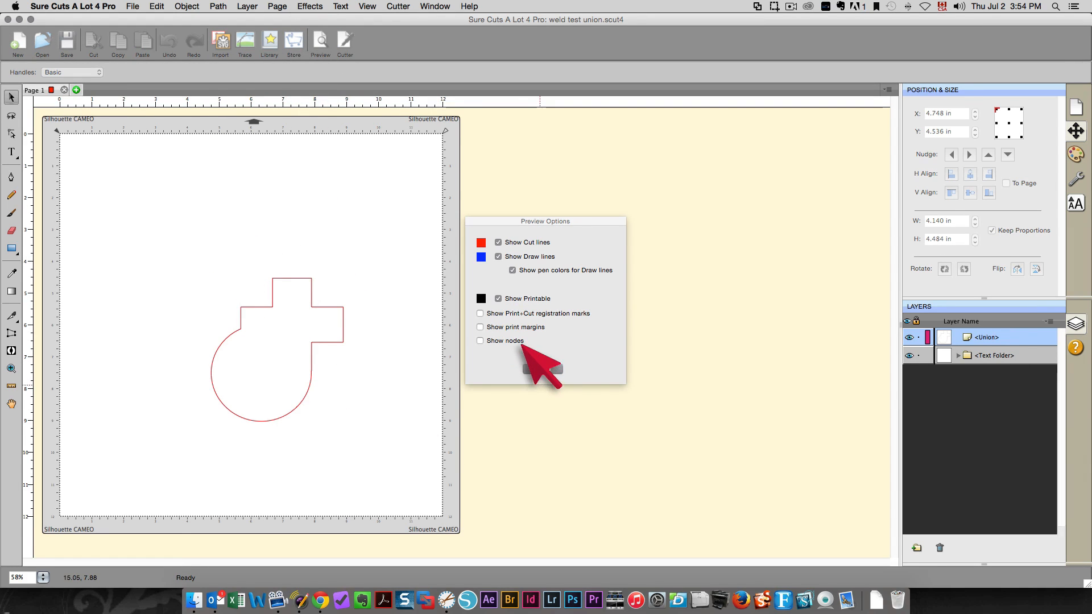
click(542, 369)
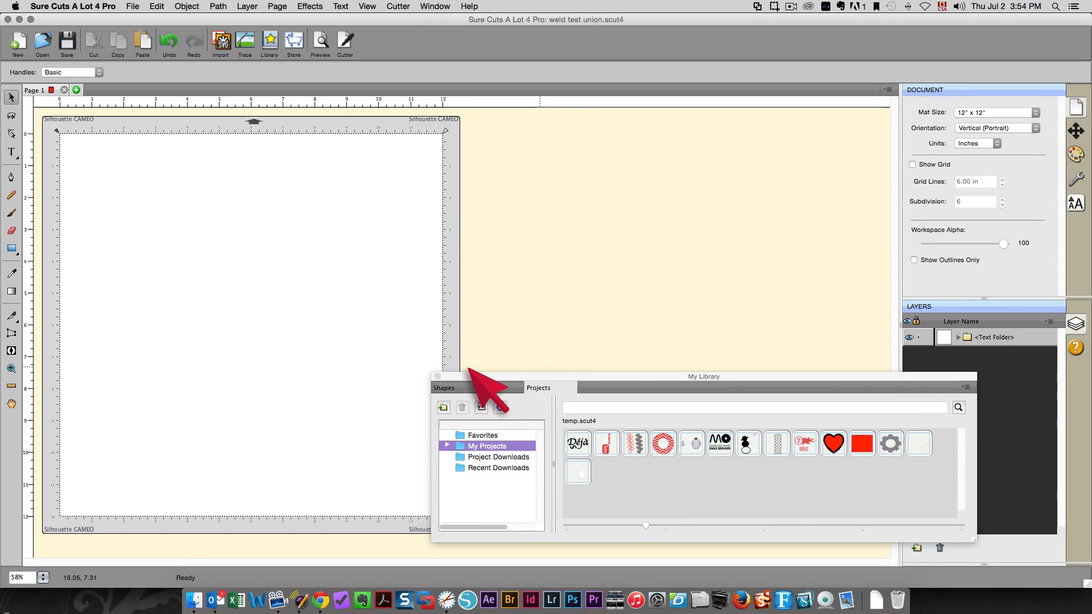
click(488, 389)
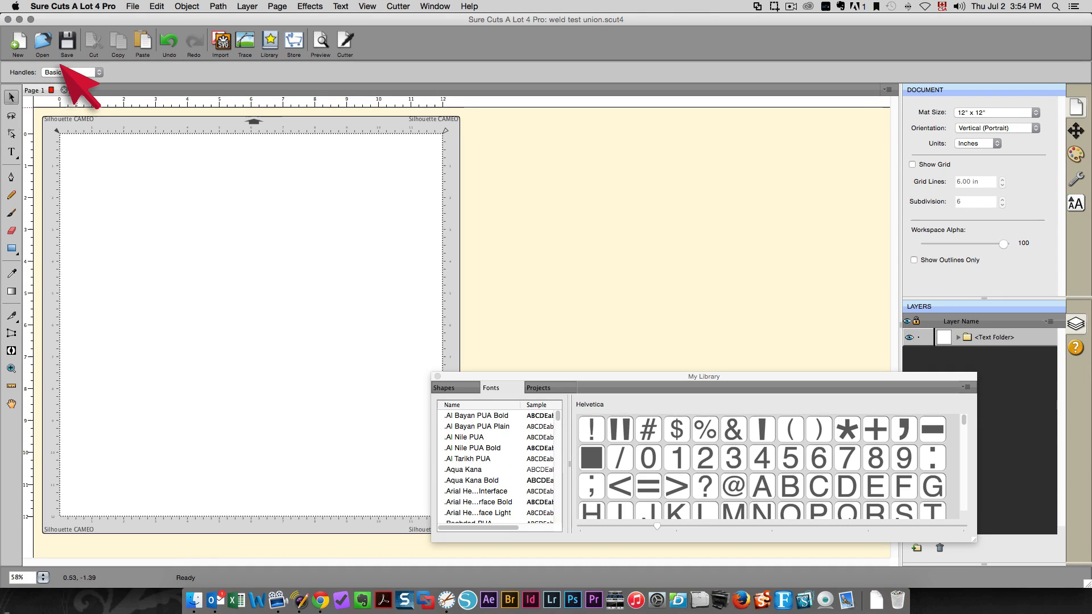
- Add a page named "my 2nd page" with the Strawberry color
click(76, 90)
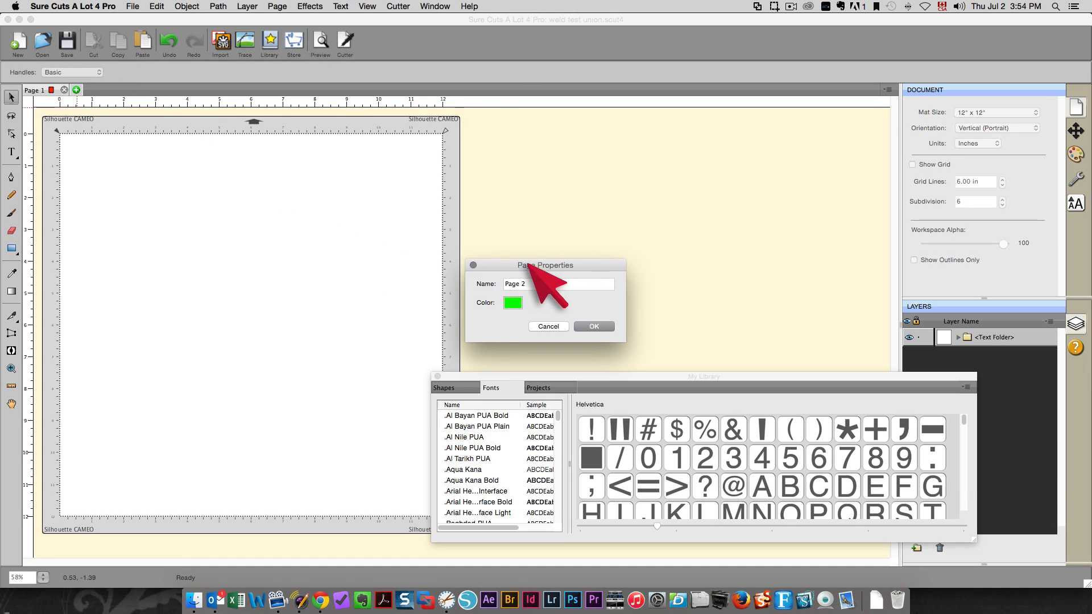
click(480, 262)
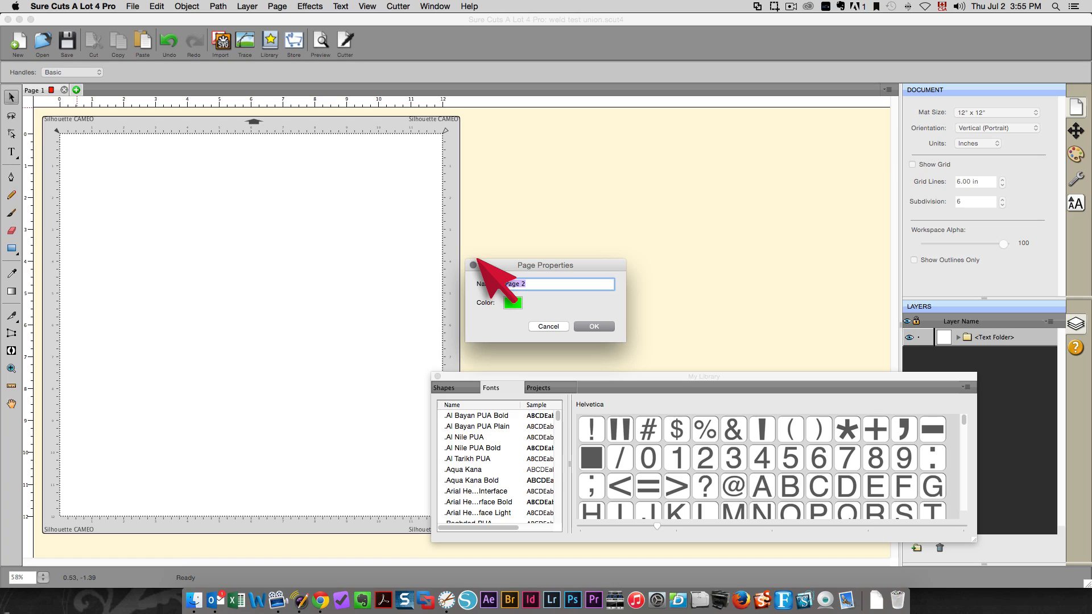
text(my 2nd )
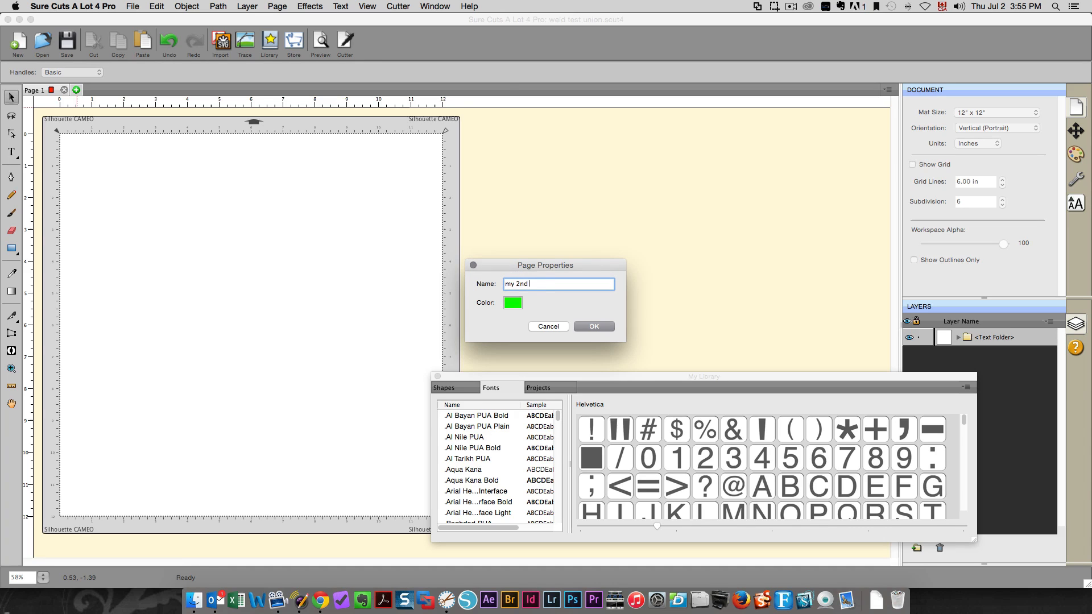
text(page)
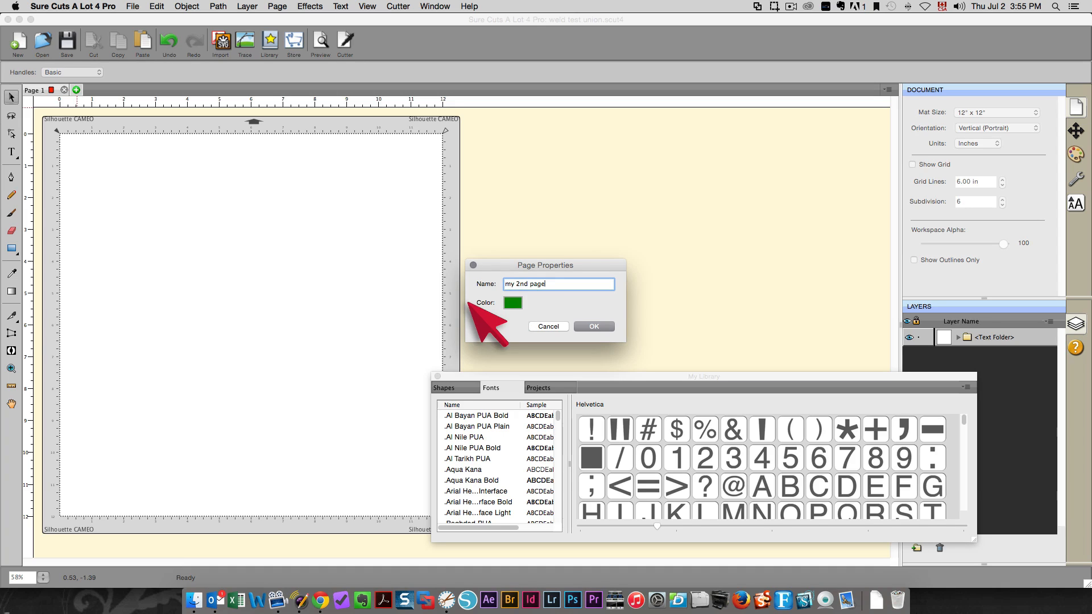
click(506, 303)
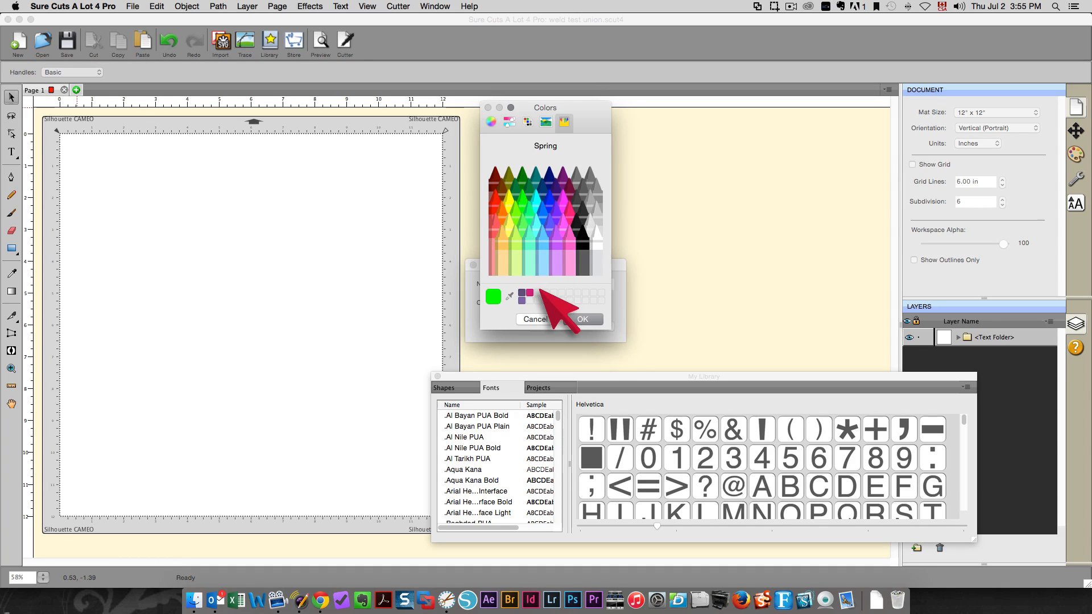
click(554, 191)
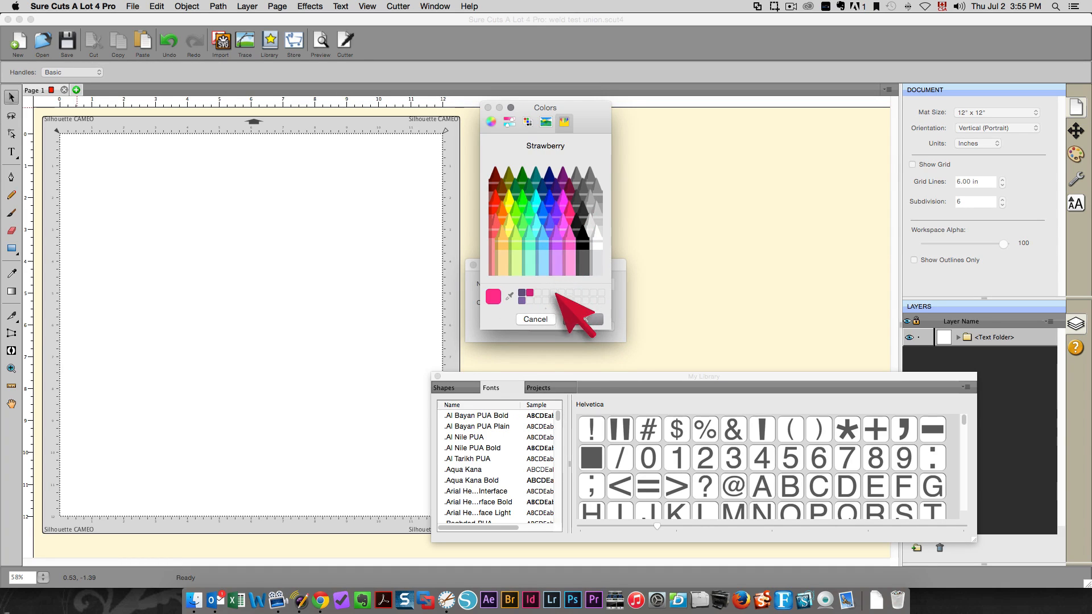
click(577, 319)
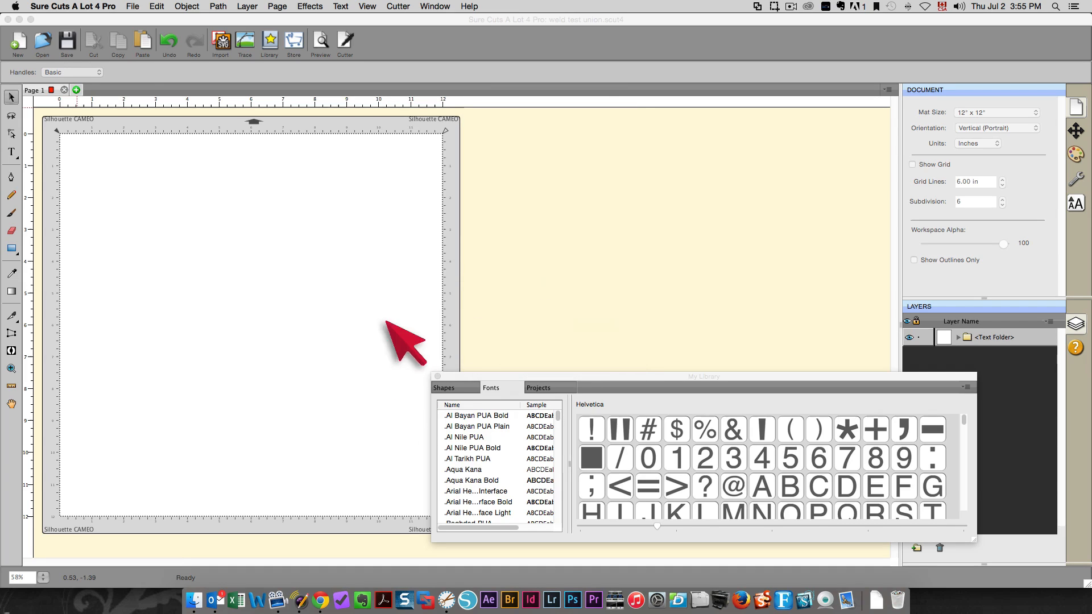
key(Return)
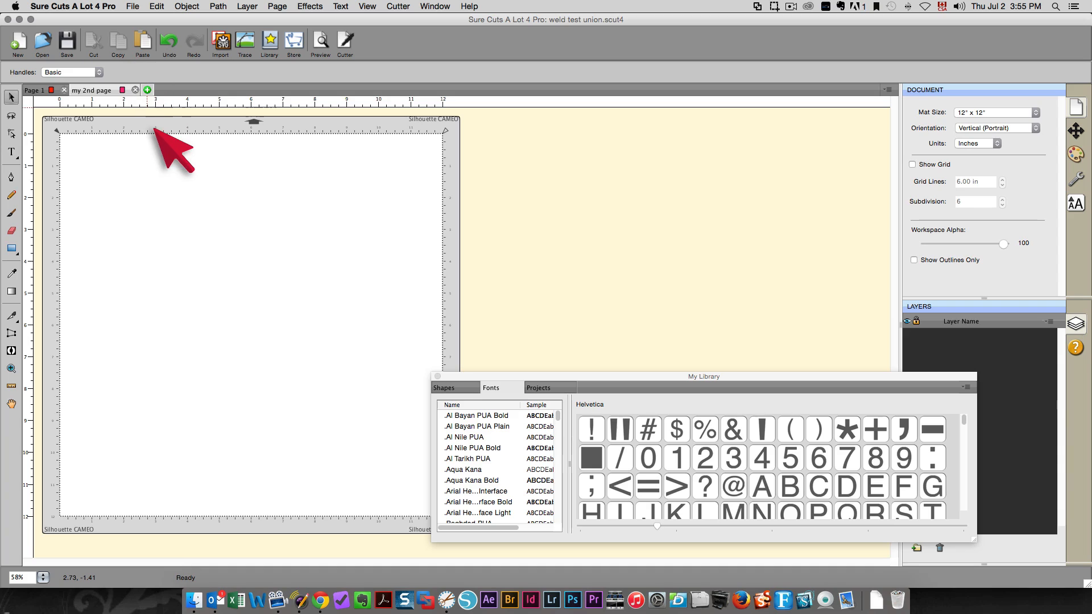
- Add another page named "my 3rd page" with the default blue color
click(148, 90)
click(528, 261)
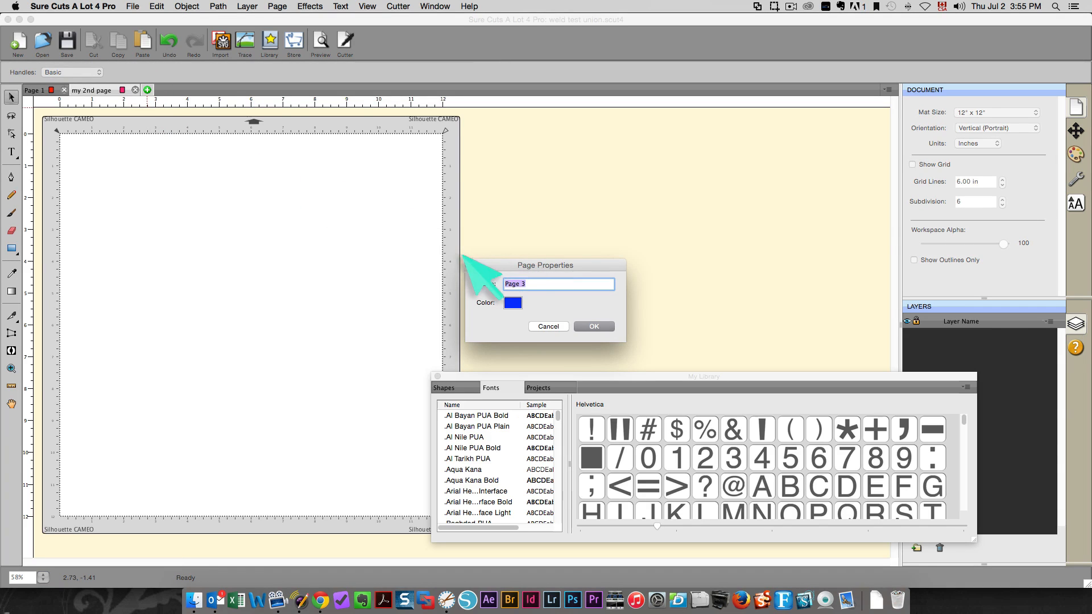
text(my 3rd p)
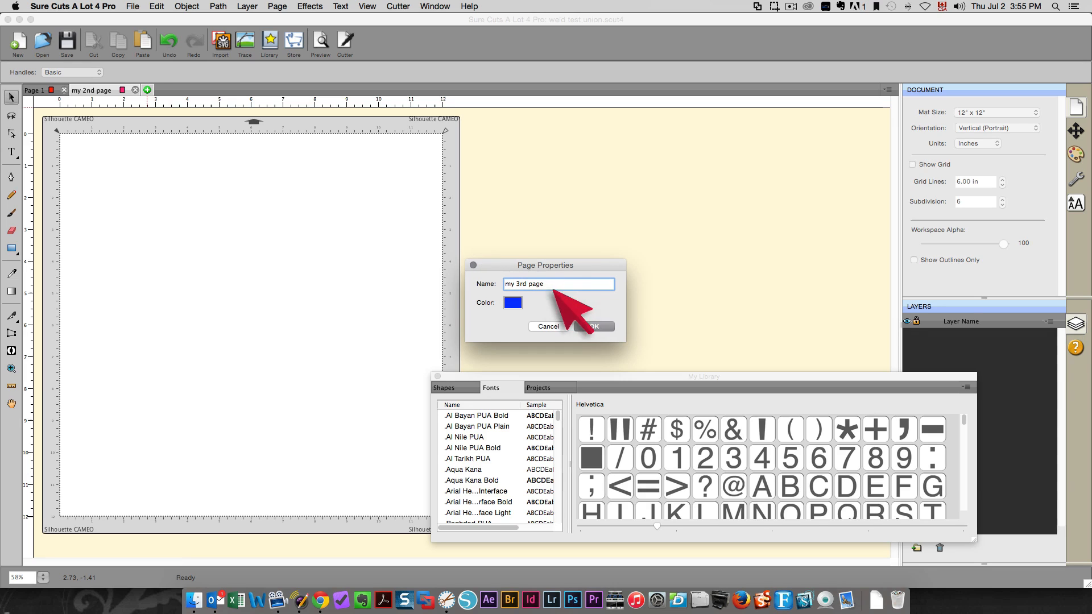
click(593, 325)
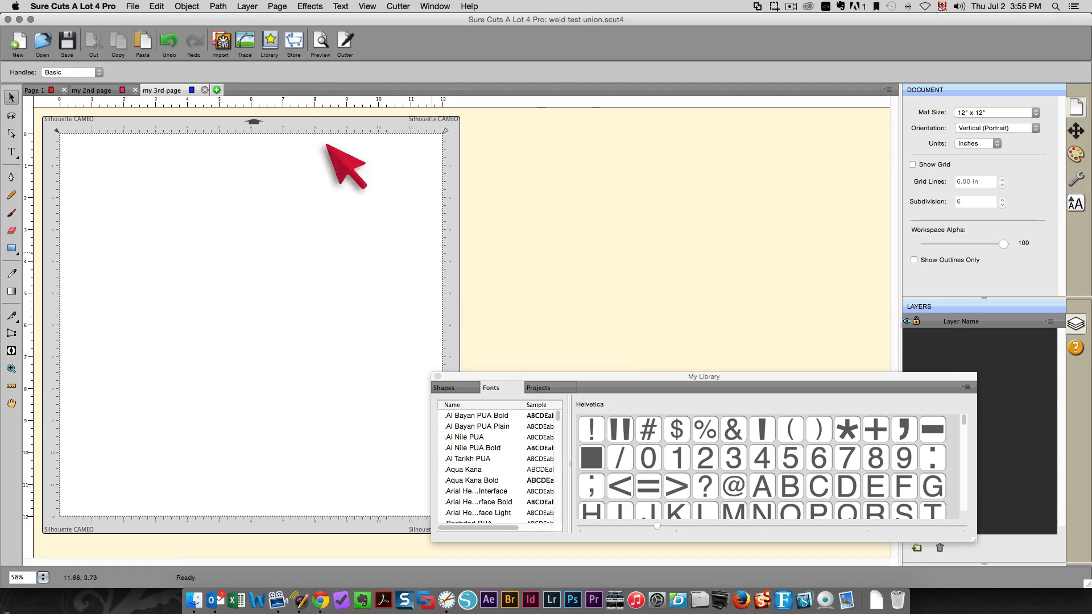
- Rename Page 1 as "my 1st page"
click(31, 89)
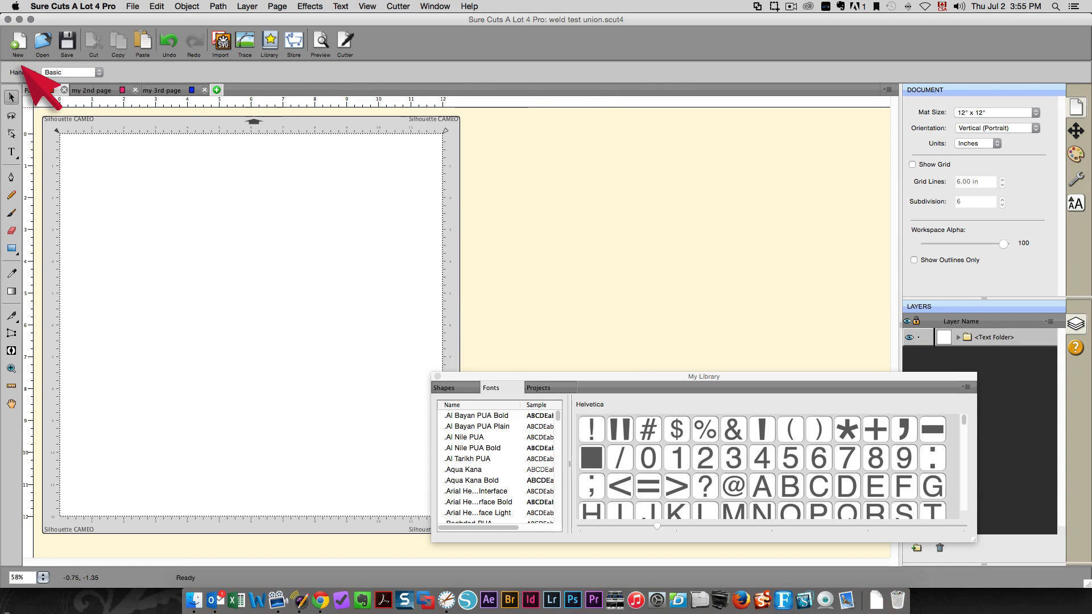
double_click(32, 90)
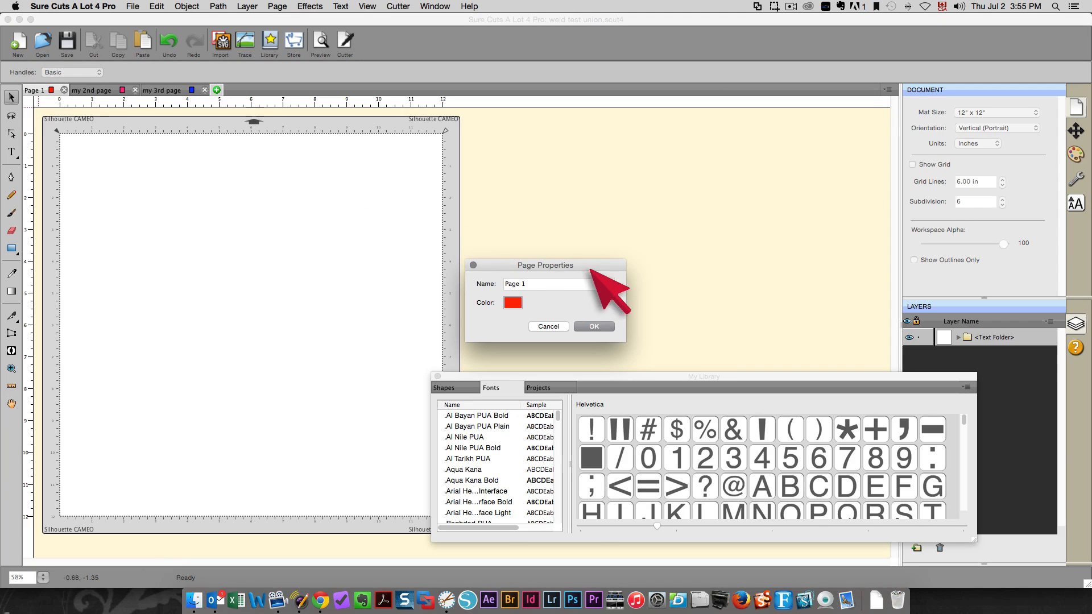
text(my 1st p)
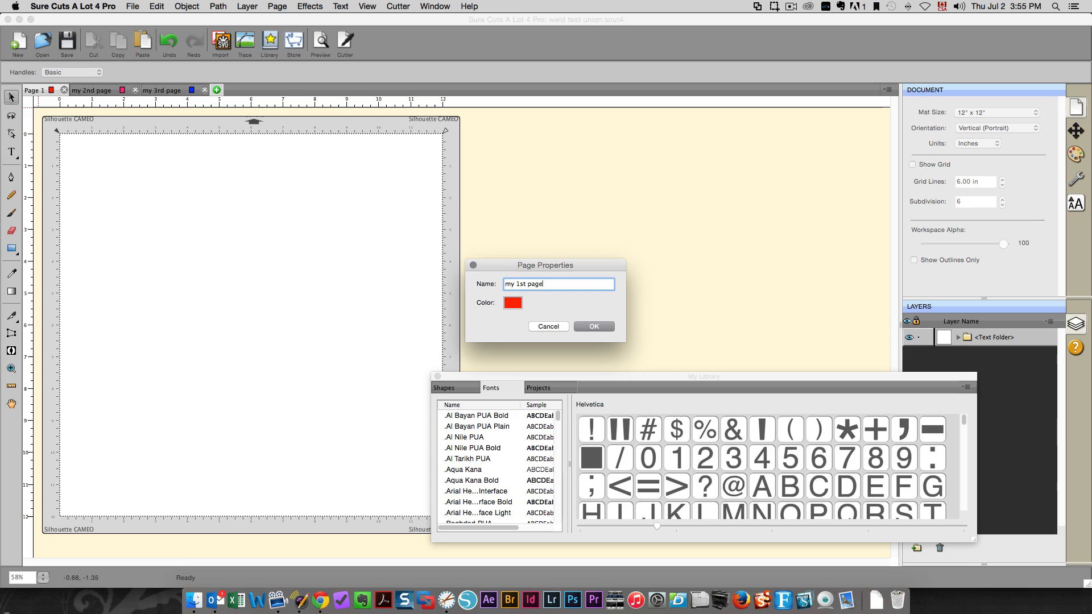
key(Return)
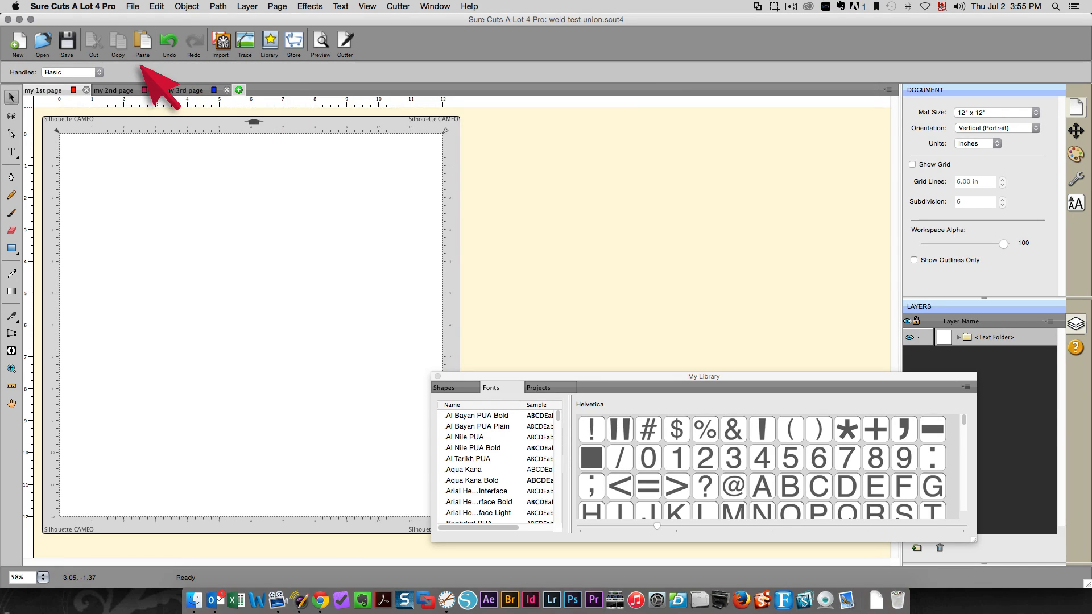
- Delete "my 2nd page" from the project, and reorder the pages so "my 1st page" comes after "my 3rd page"
click(157, 90)
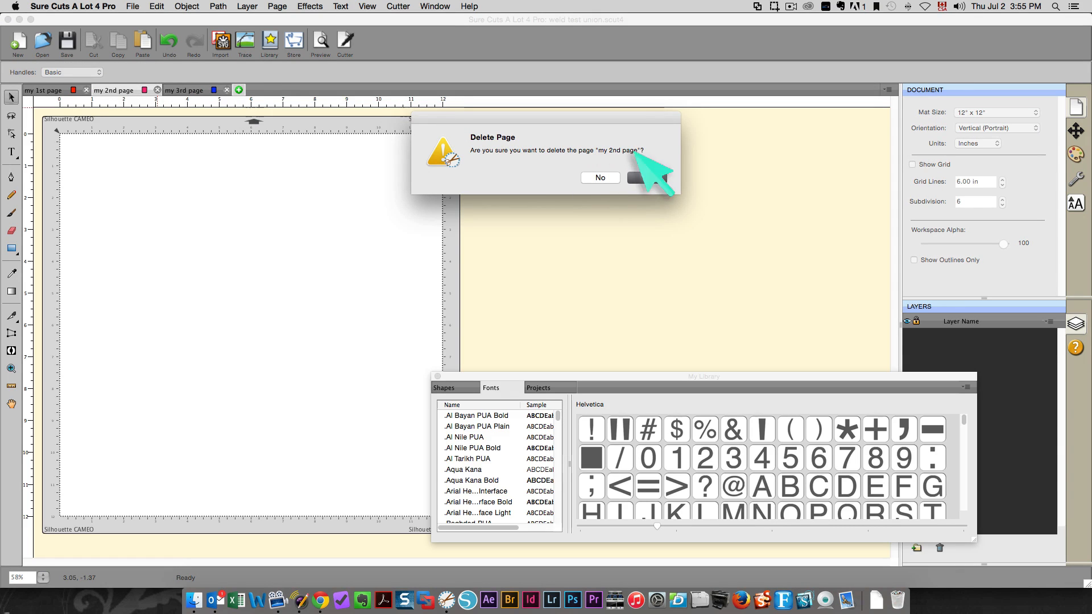
click(646, 177)
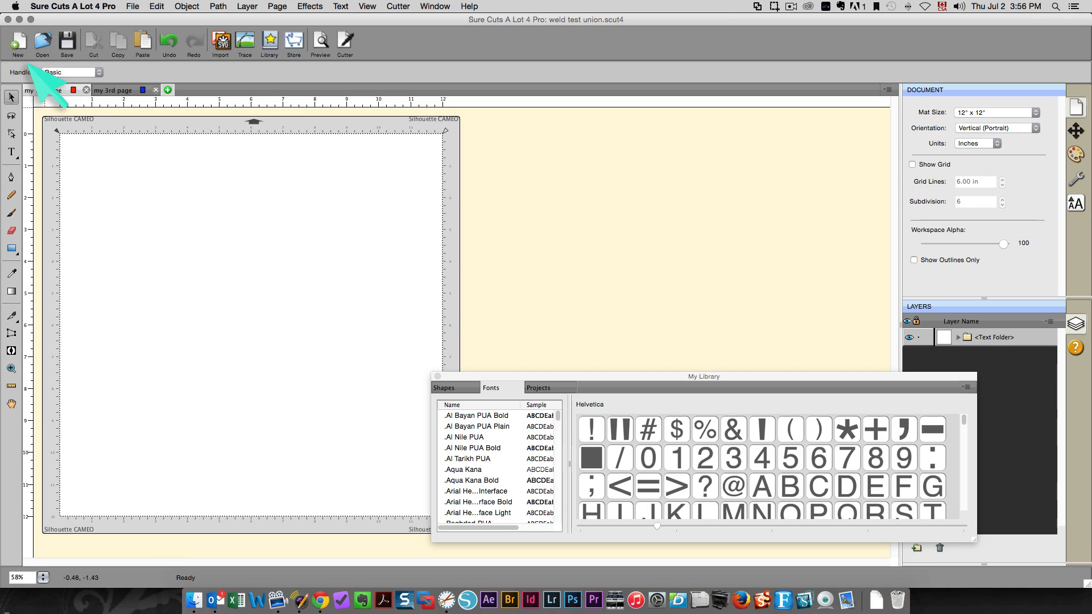
drag(29, 64, 226, 95)
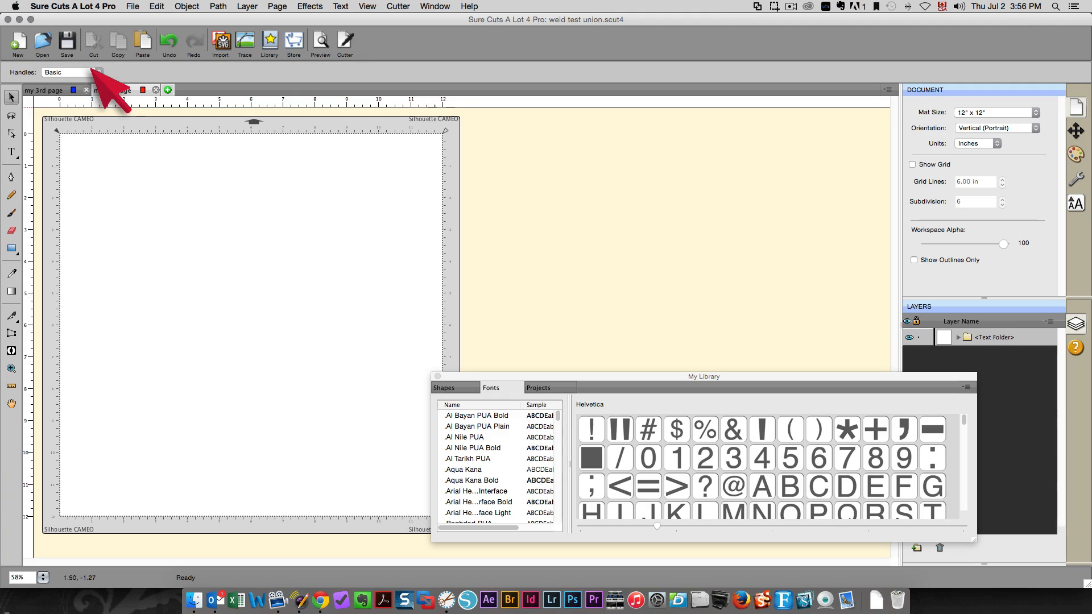
- Preview the empty "my 1st page" and close the preview
click(320, 40)
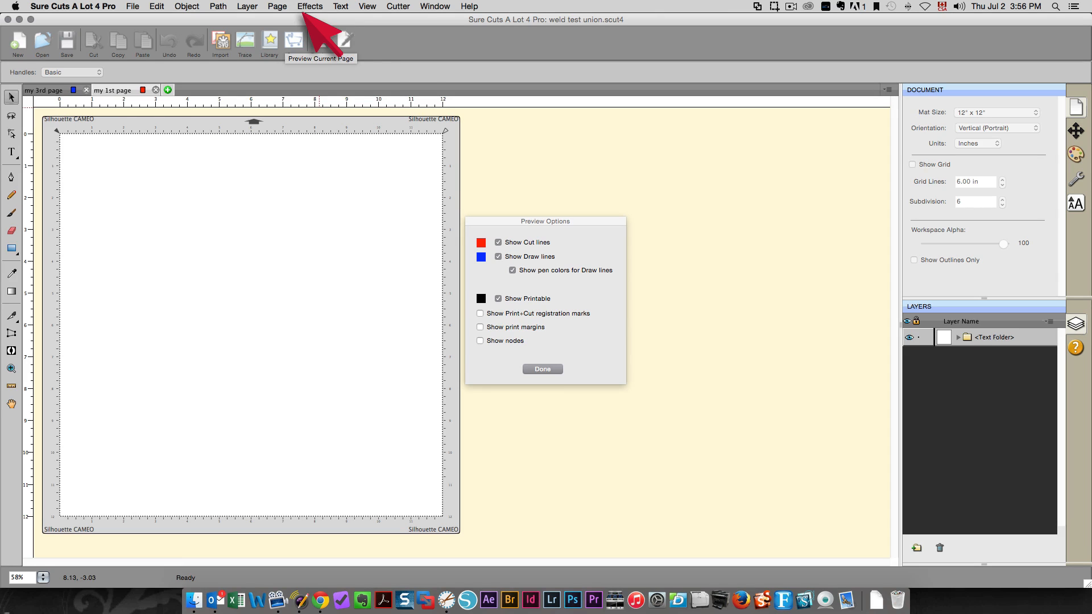
click(543, 369)
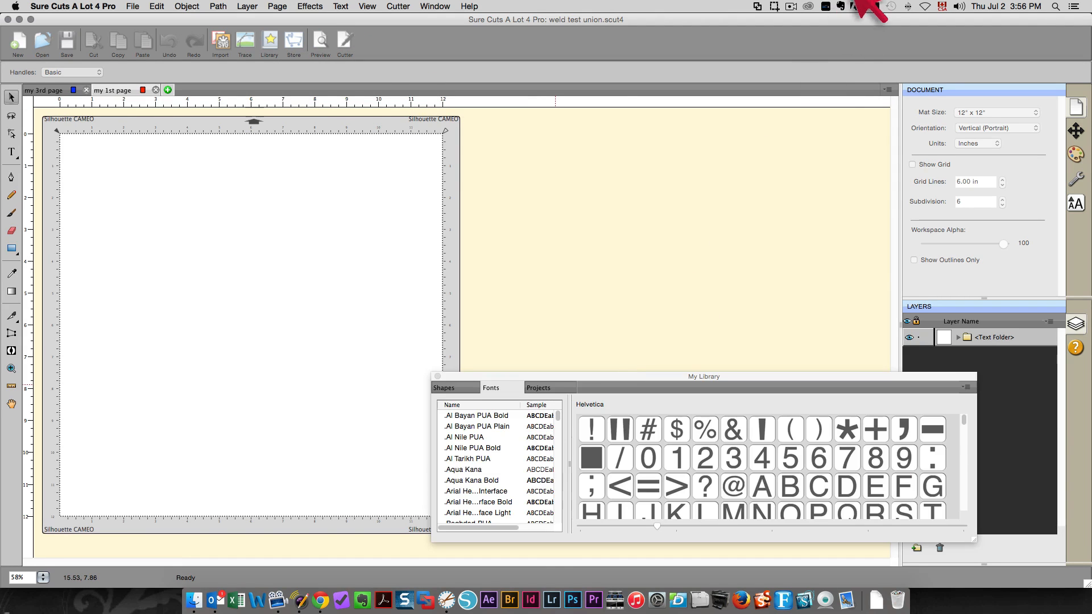
click(774, 6)
click(803, 23)
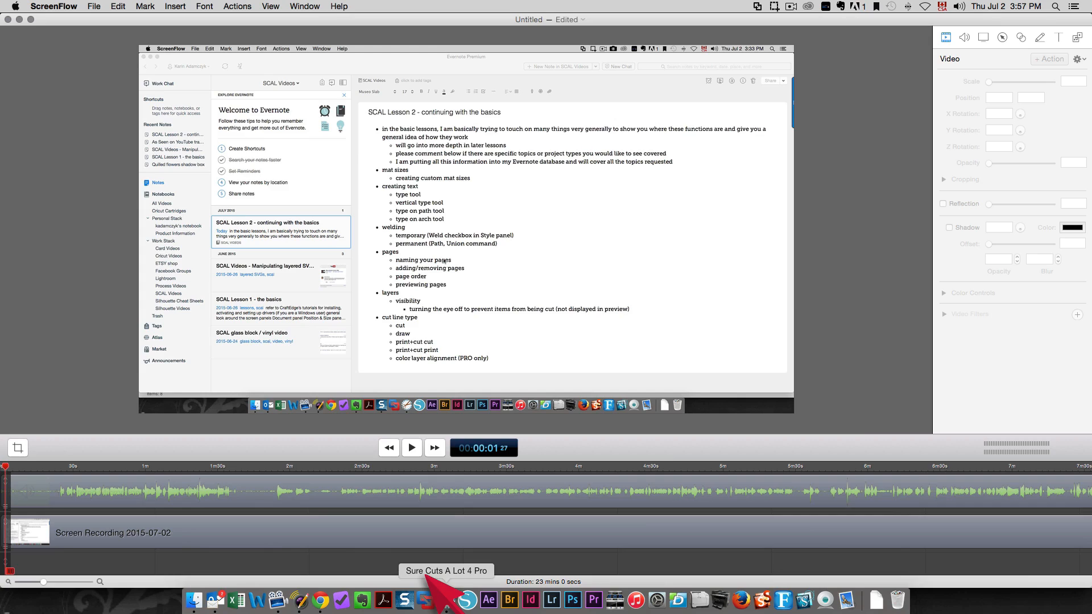
click(426, 578)
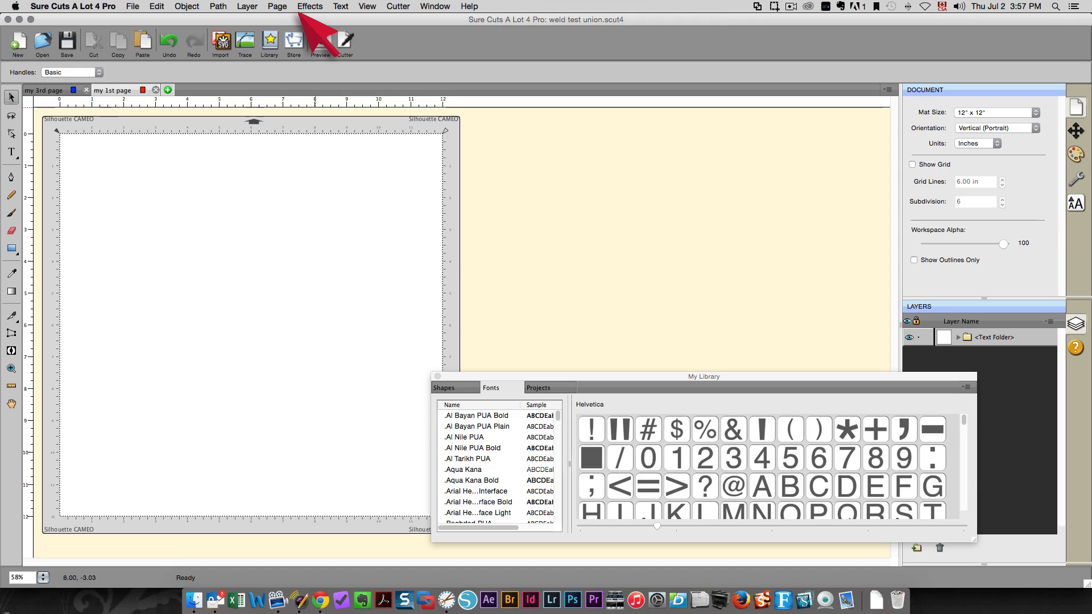
- Check the preview options for "my 1st page" again and return to editing
click(316, 40)
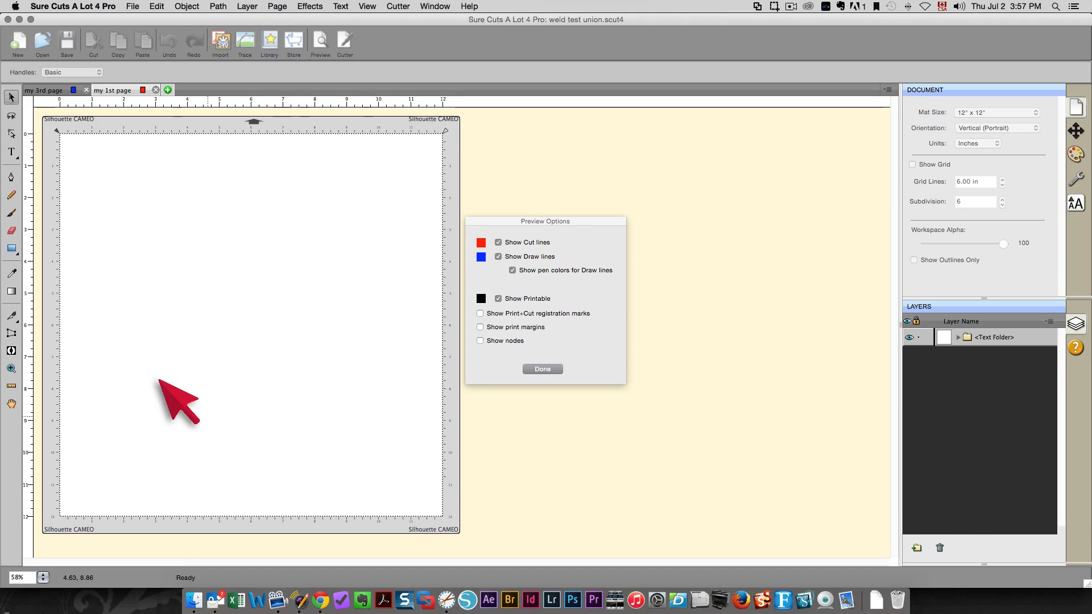
click(537, 368)
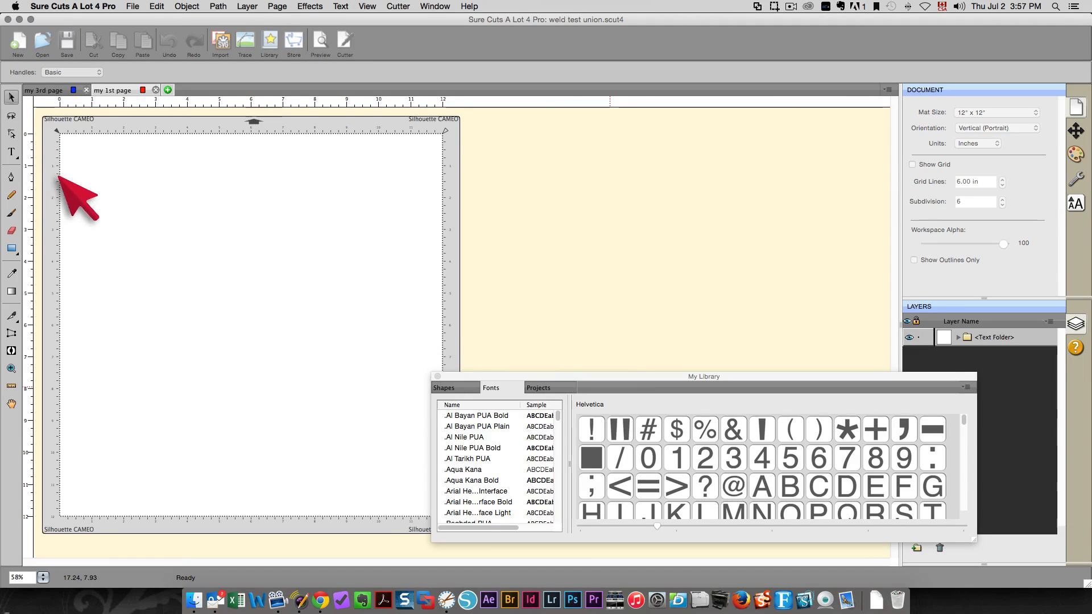
- Add the Helvetica characters "1D" from the font library and move the text about 4 inches across and 2 inches down the mat
double_click(677, 455)
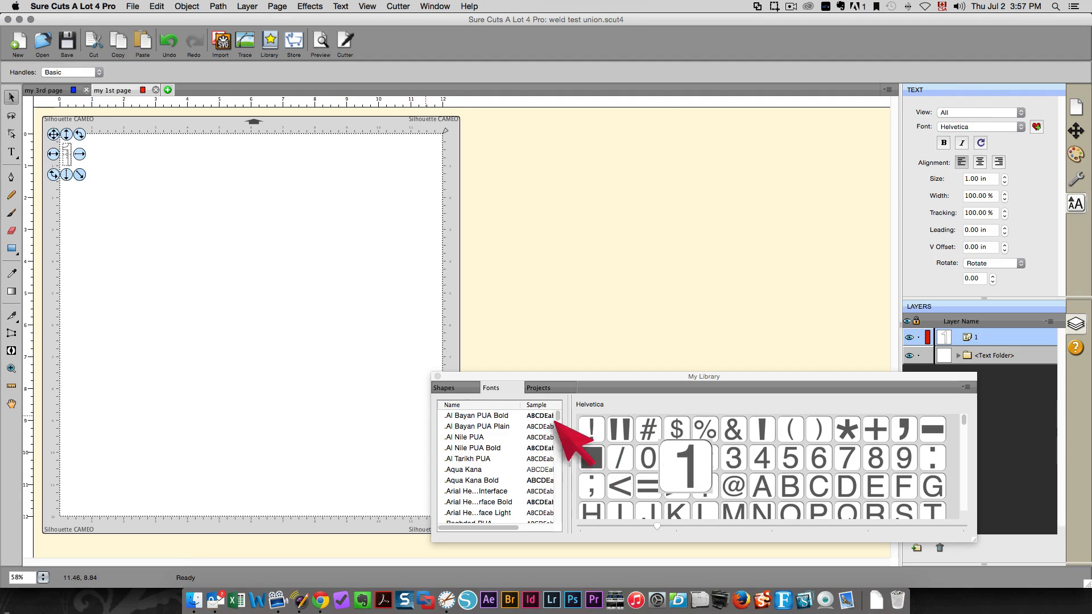
double_click(844, 482)
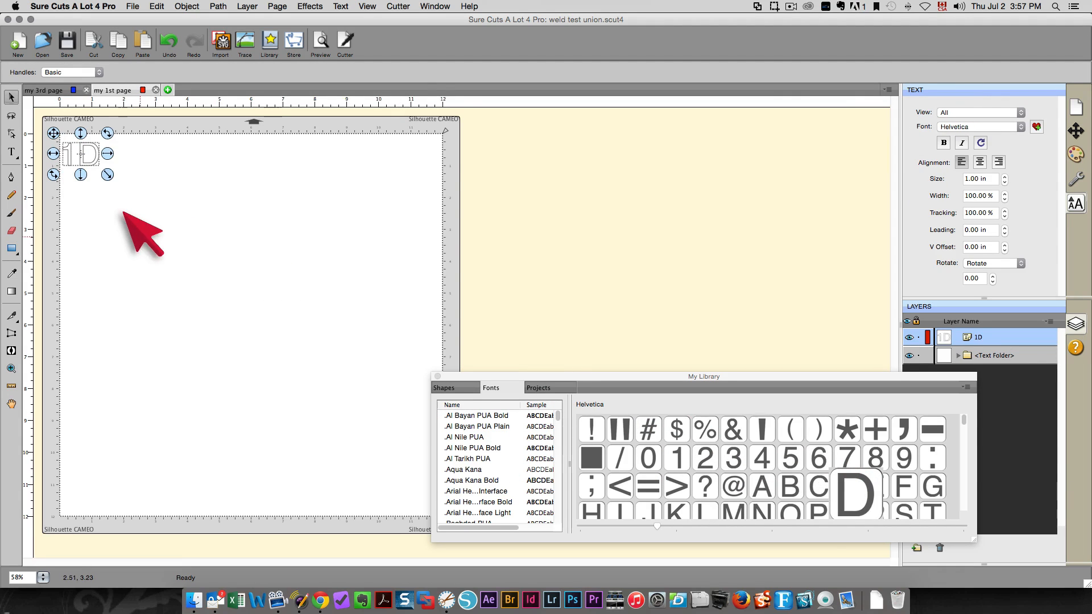
click(40, 114)
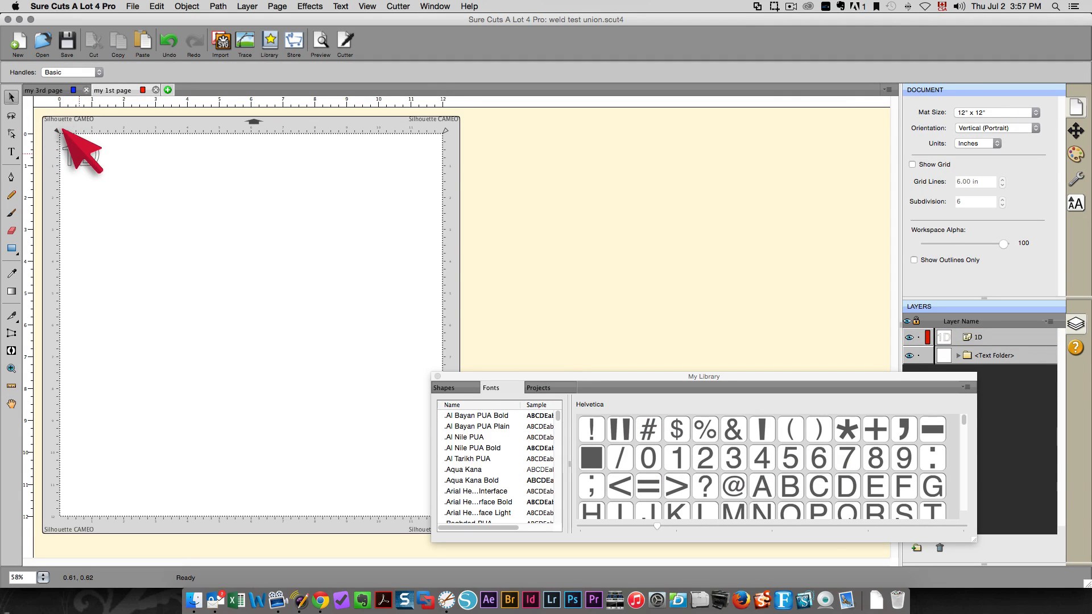
drag(80, 155, 168, 184)
- Draw a rectangle about 4 by 3 inches near the middle of the mat, and place the library shape Heart 4 just below the "1D" text
click(11, 247)
drag(187, 290, 318, 386)
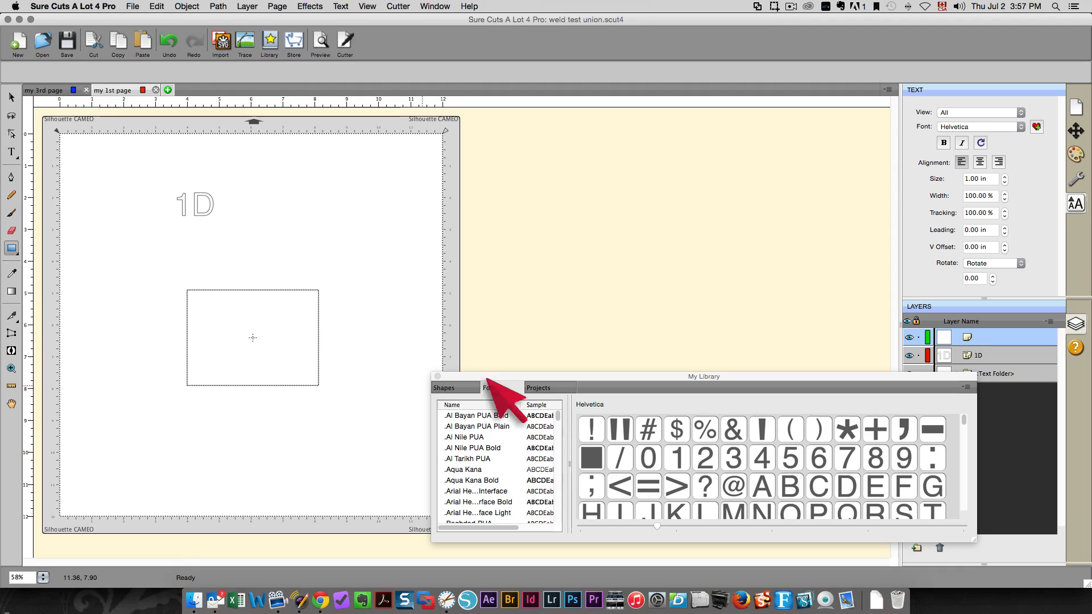
click(443, 388)
drag(634, 472, 171, 244)
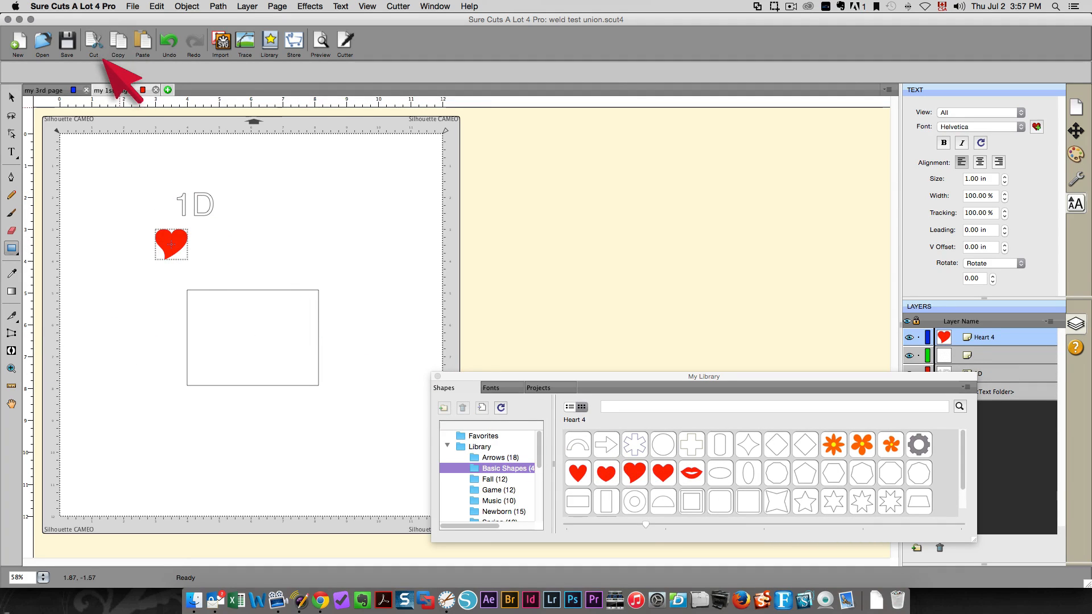
- On "my 3rd page", draw a narrow triangle about 1.2 by 3 inches and two wider ones about 3.4 by 2.6 and 3.2 by 2.1 inches
click(42, 89)
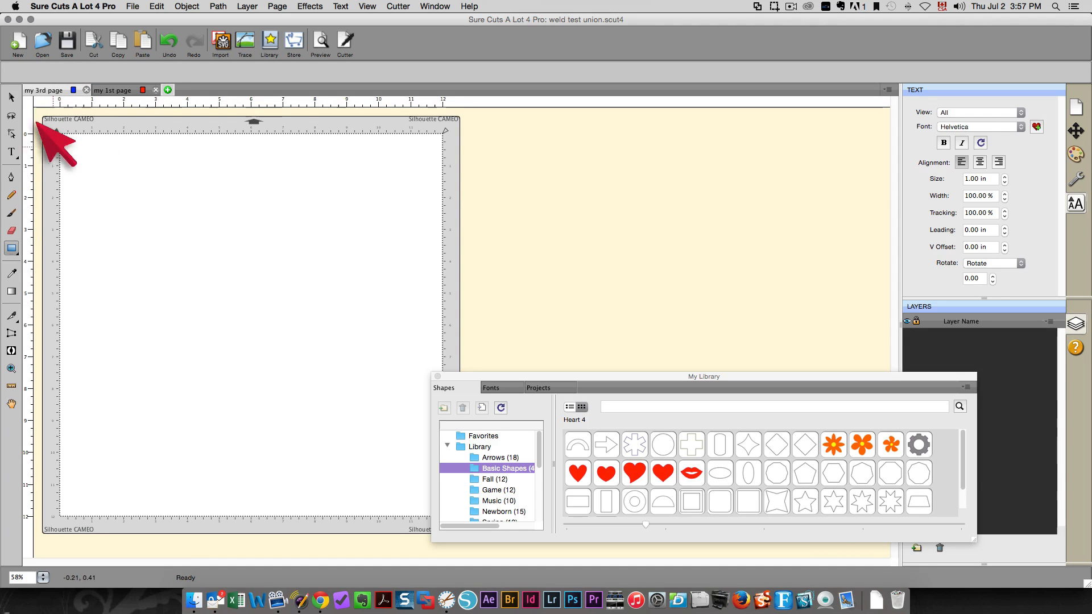
click(11, 248)
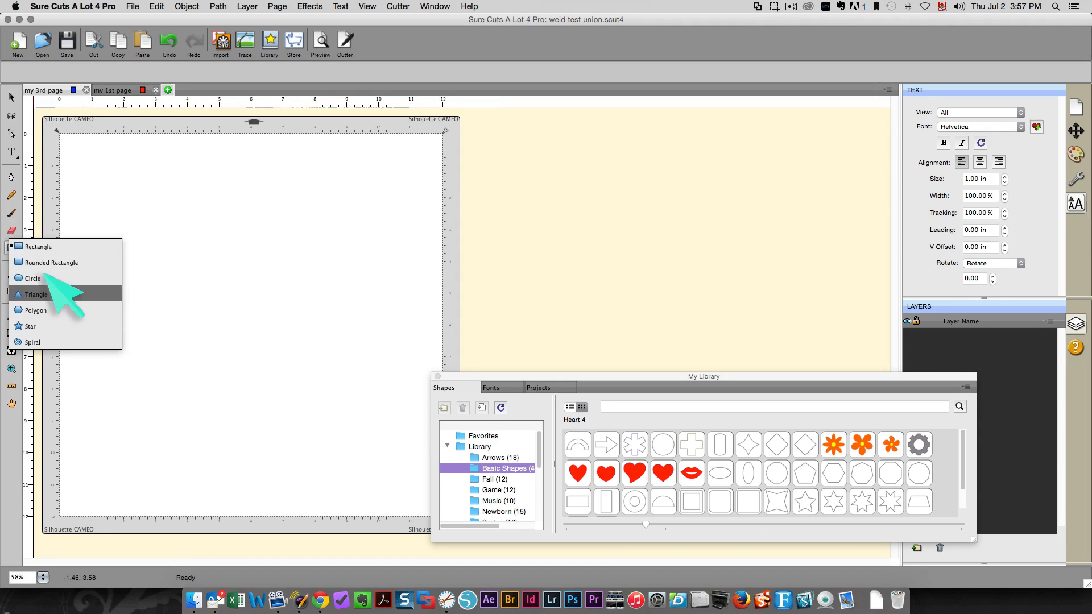
click(40, 290)
drag(210, 193, 173, 291)
mouse_move(277, 227)
mouse_down()
mouse_move(346, 292)
mouse_move(387, 311)
mouse_up()
drag(260, 406, 360, 474)
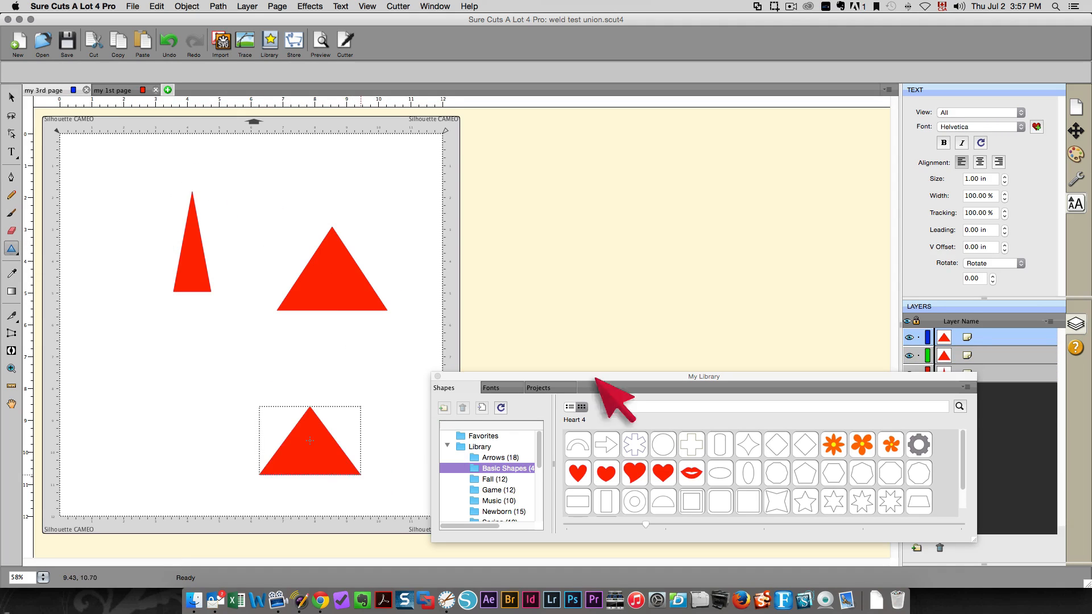
- Set the fill color of the lowest triangle to Lime
click(1072, 155)
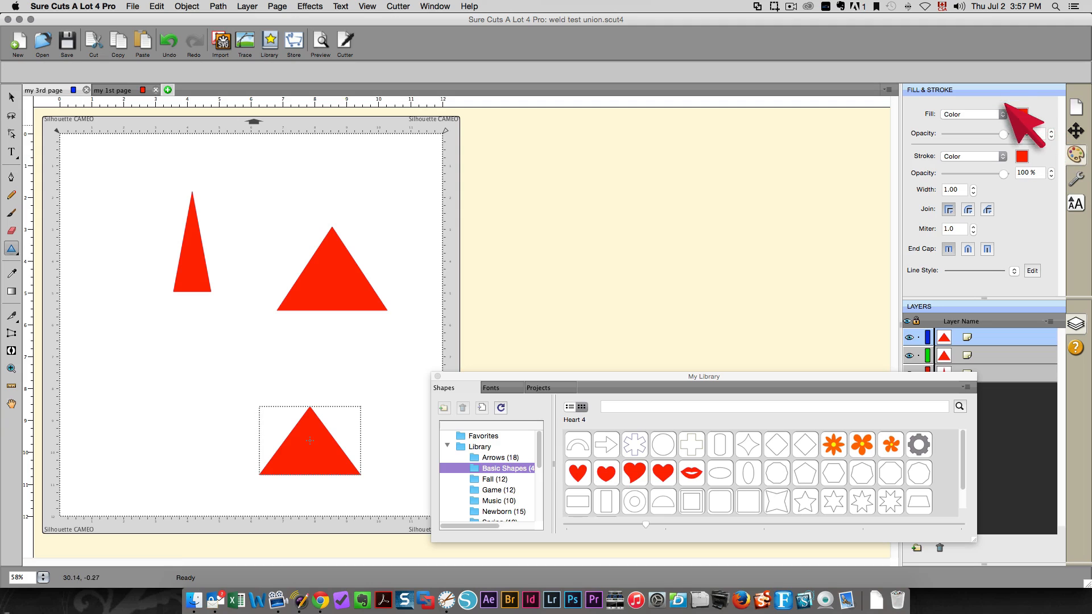
click(1022, 113)
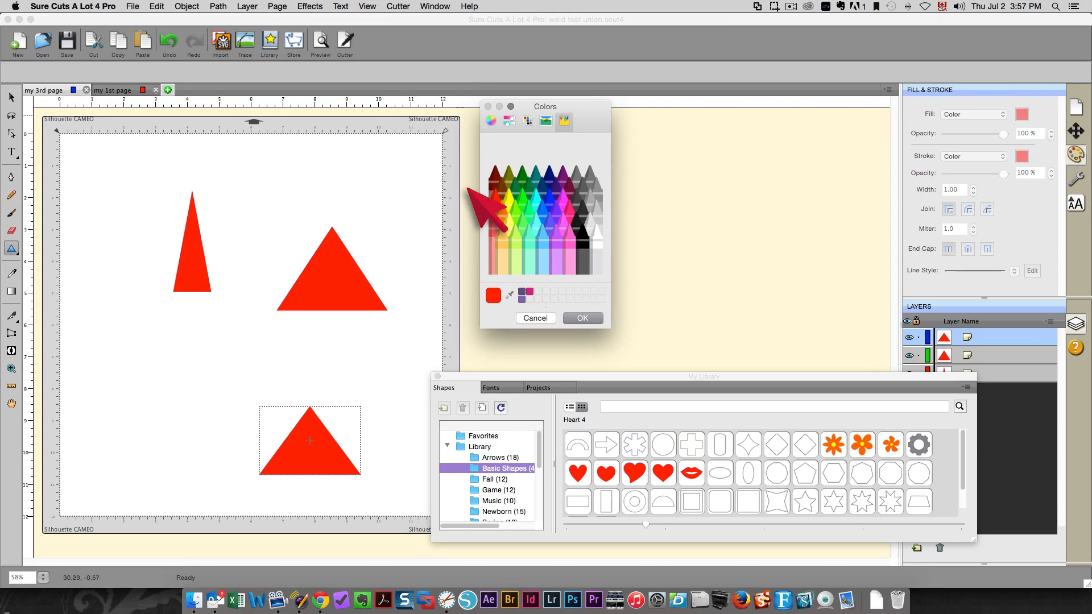
click(522, 202)
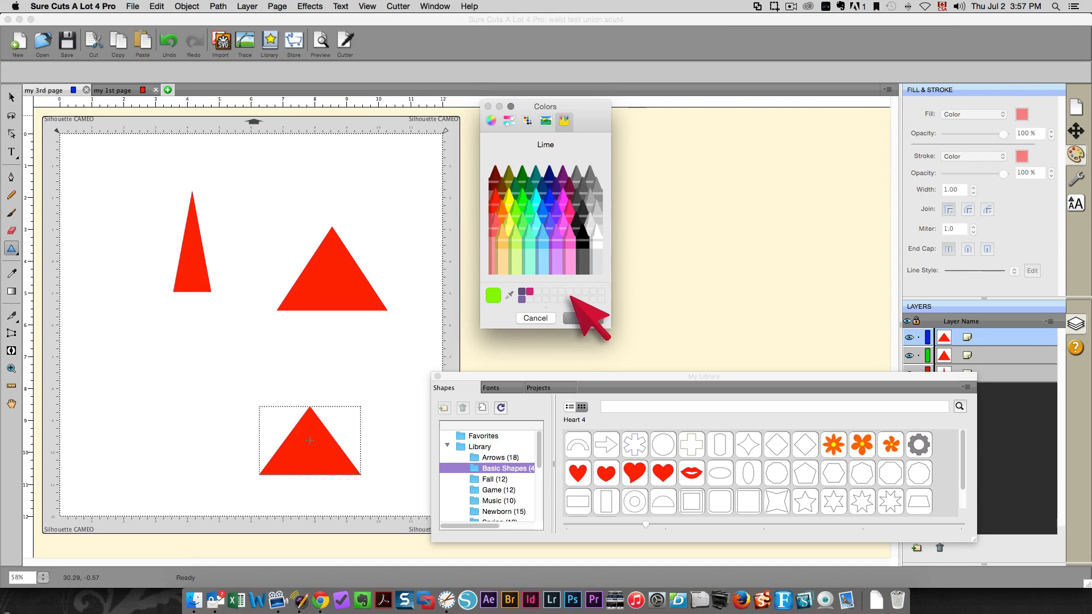
click(582, 318)
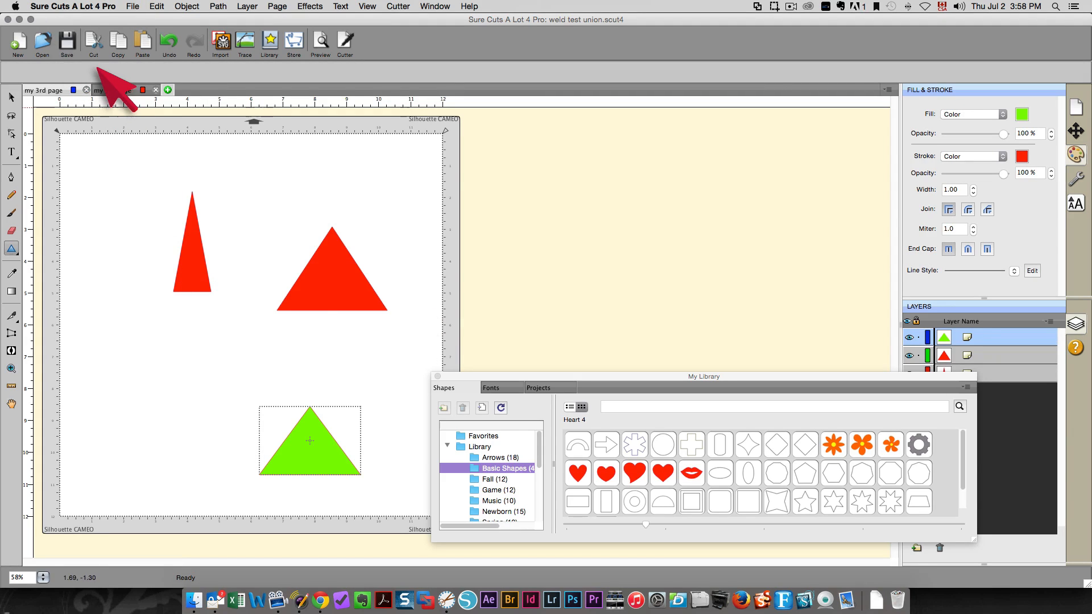
- Preview the cut lines of "my 1st page" and of "my 3rd page", closing each preview
click(102, 90)
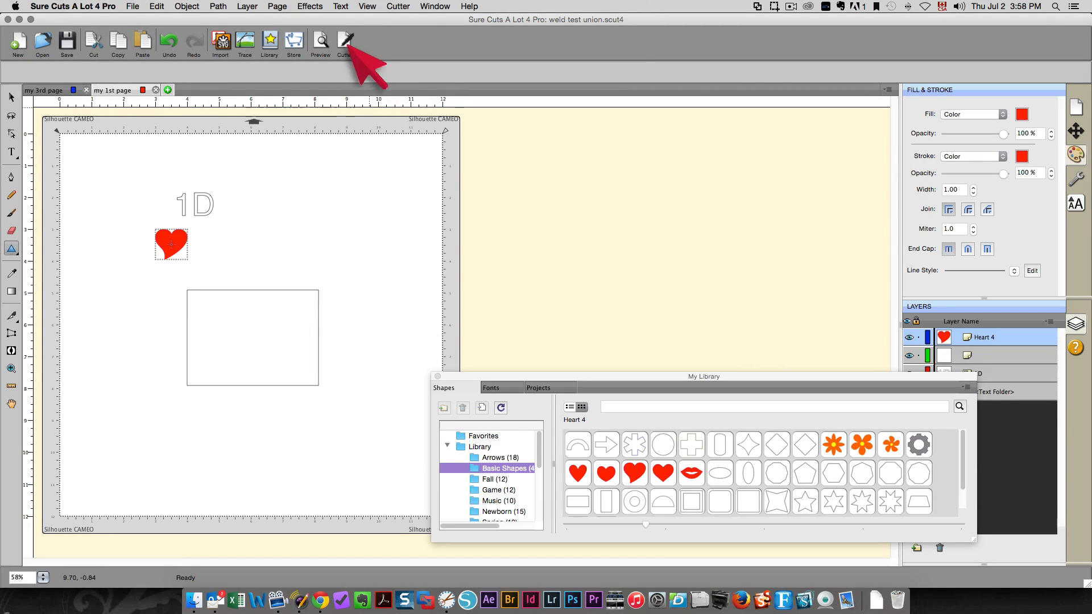
click(319, 41)
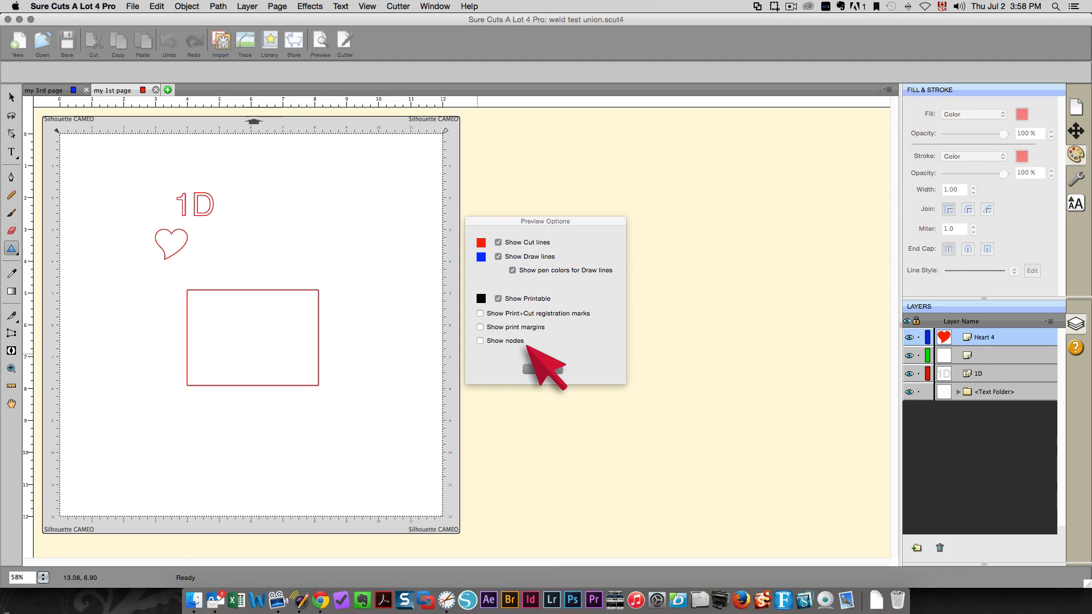
click(541, 368)
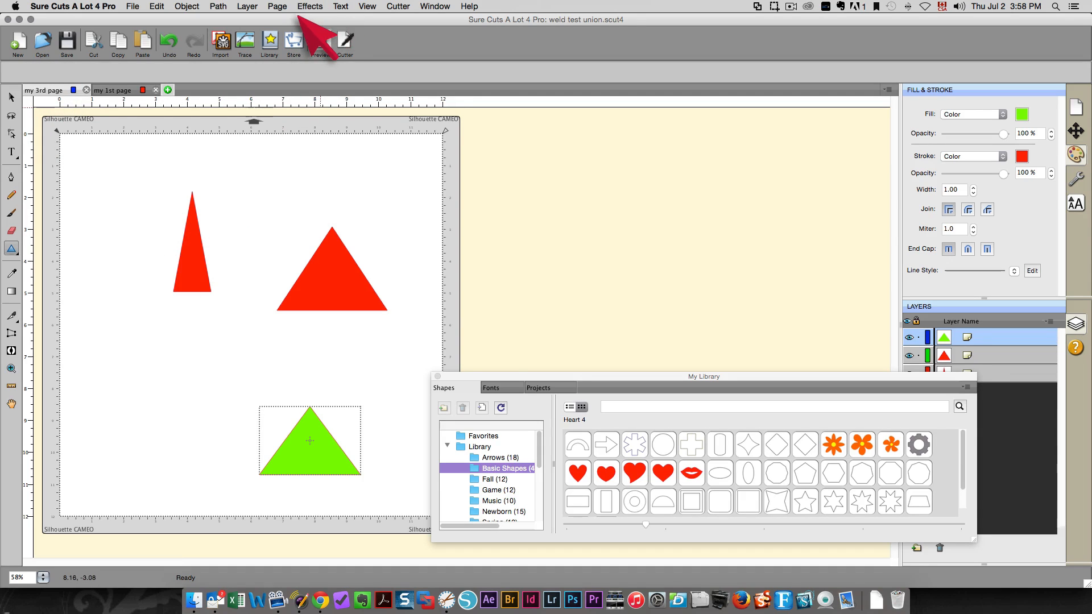
click(320, 41)
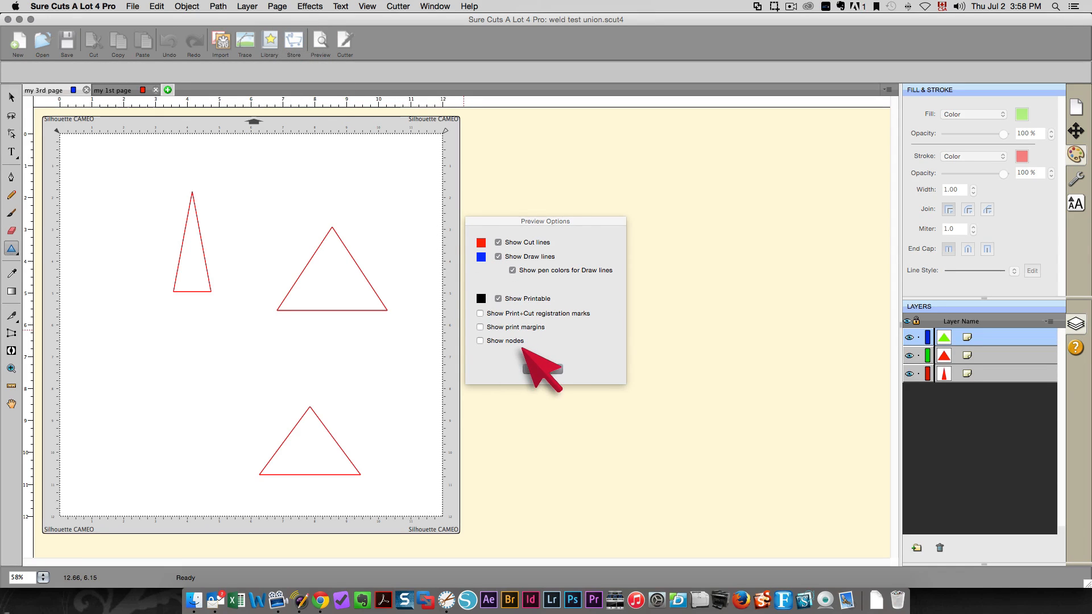
click(537, 368)
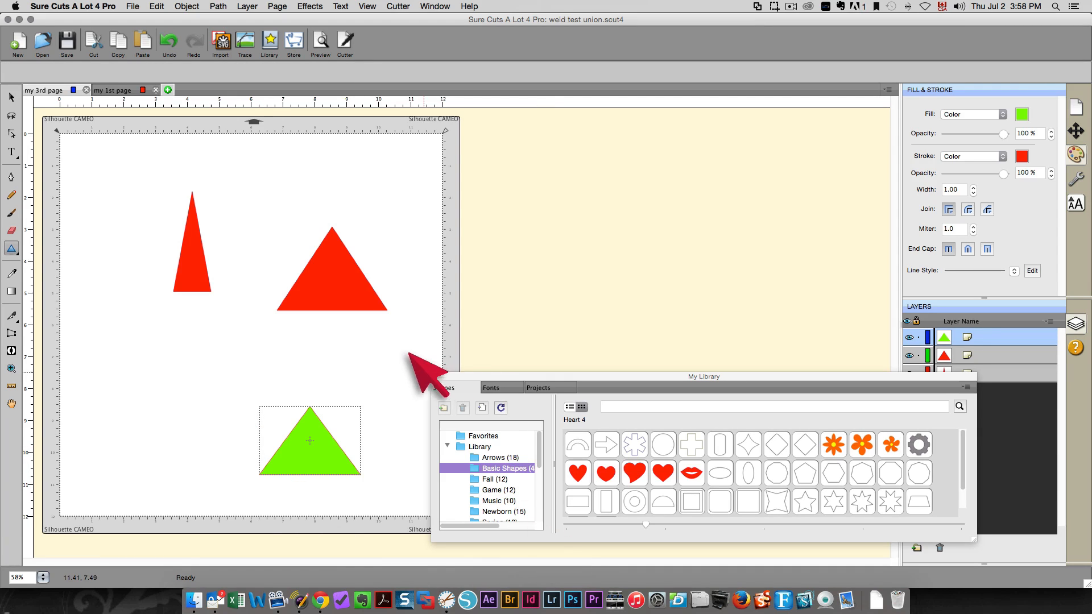
- Close the library, hide the green triangle's layer on "my 3rd page" and preview the page without it
click(437, 376)
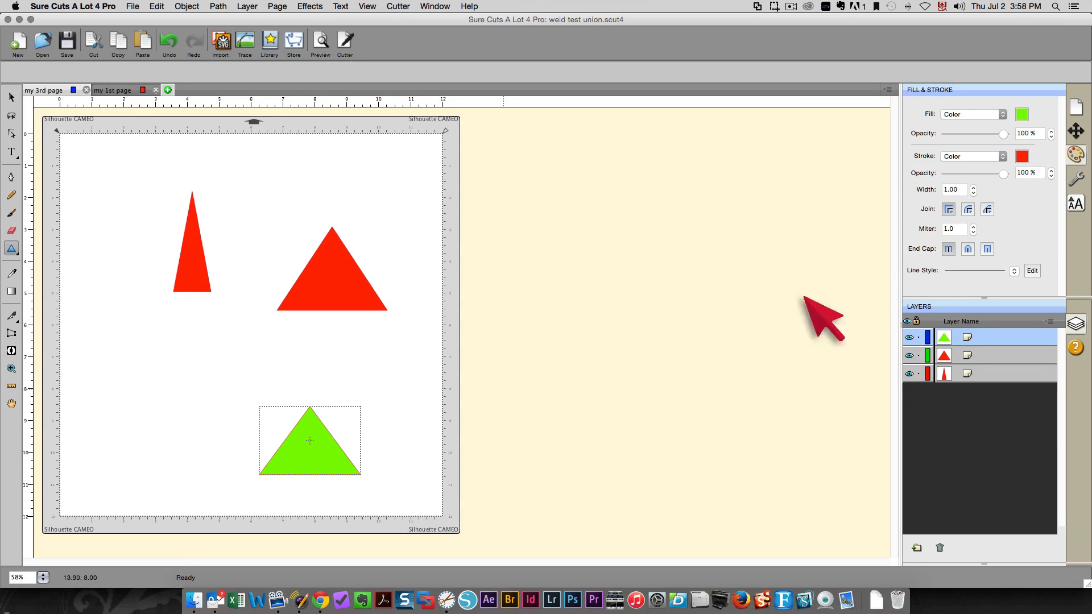
click(908, 336)
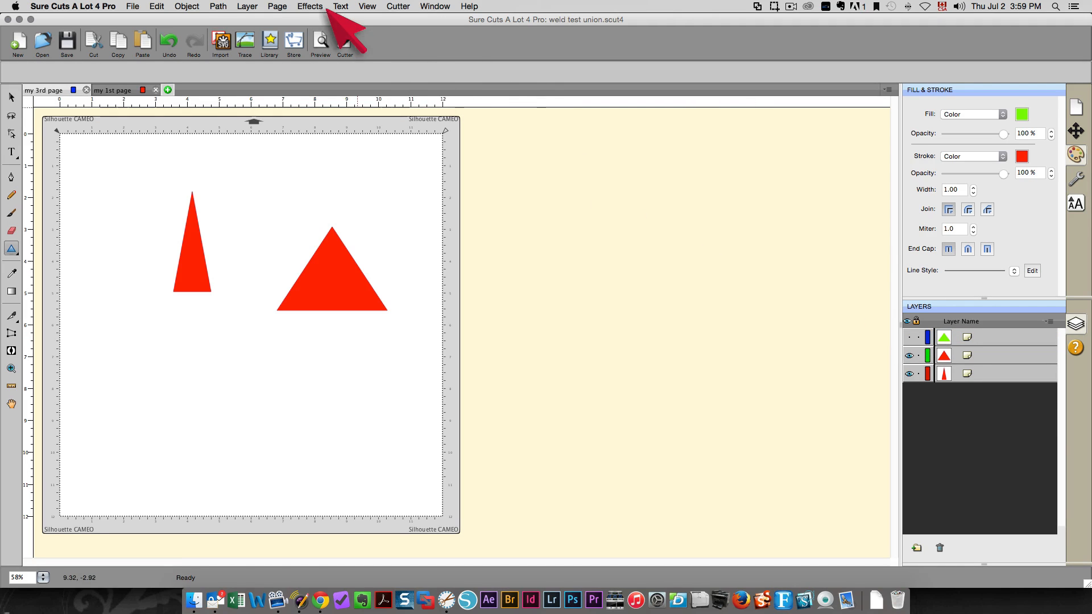
click(320, 40)
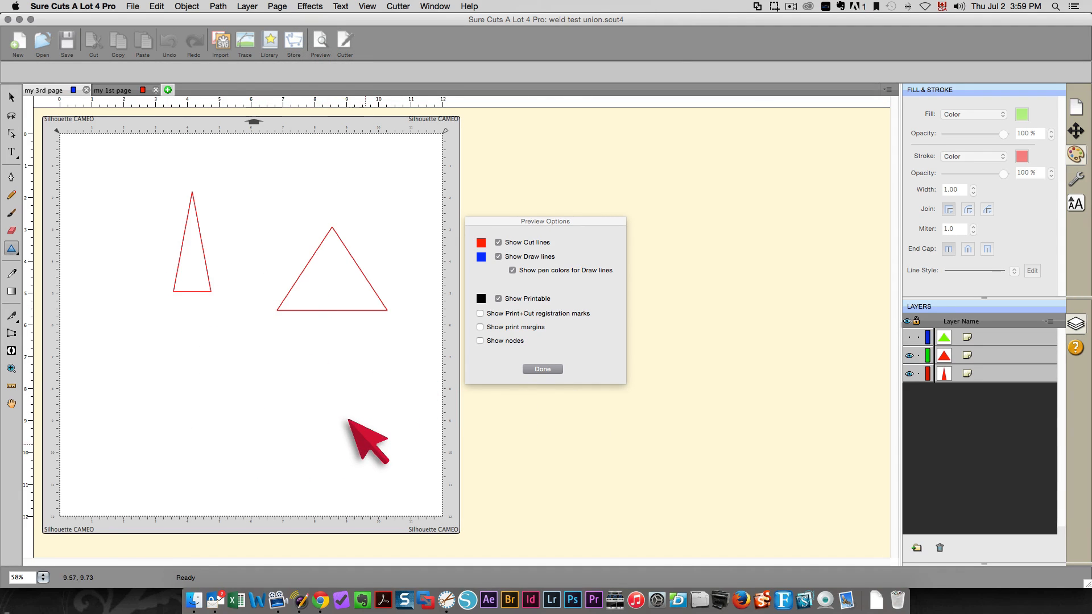
click(543, 369)
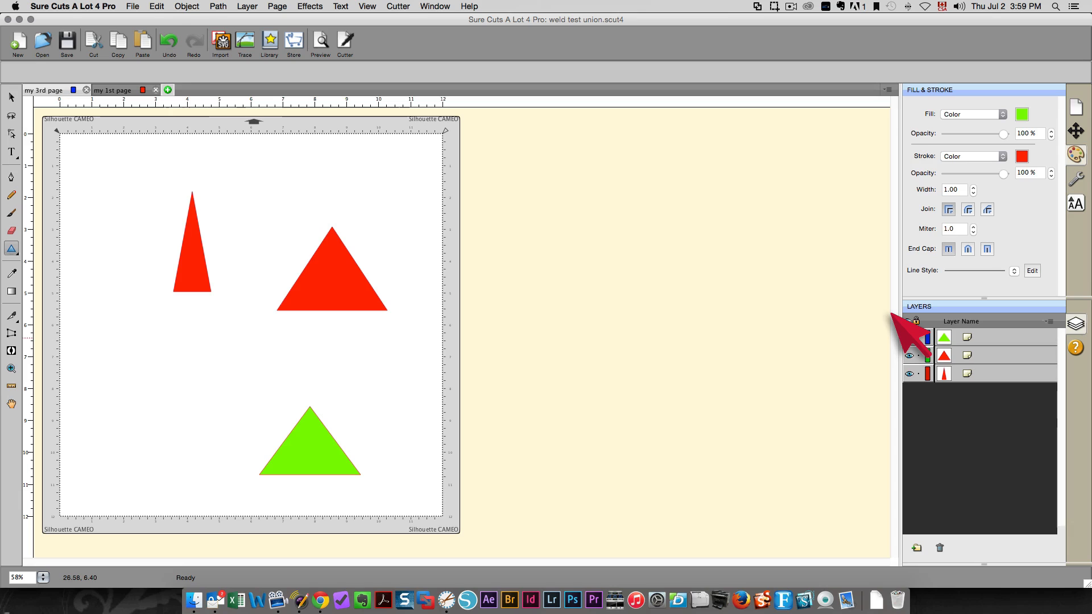
- Make the green triangle's layer visible again and preview the page with all three triangles
click(316, 39)
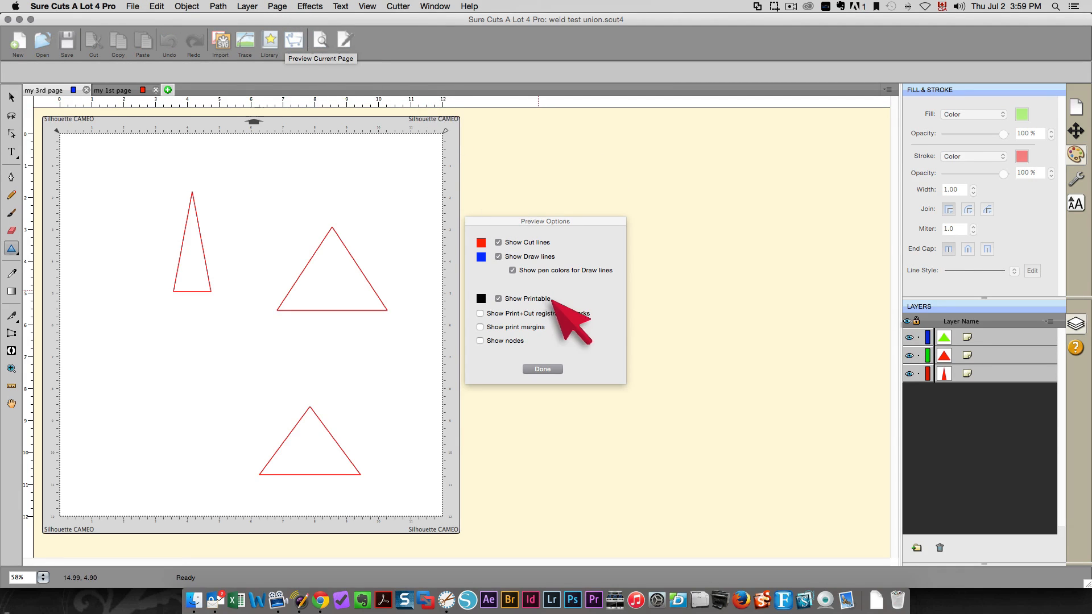
click(542, 369)
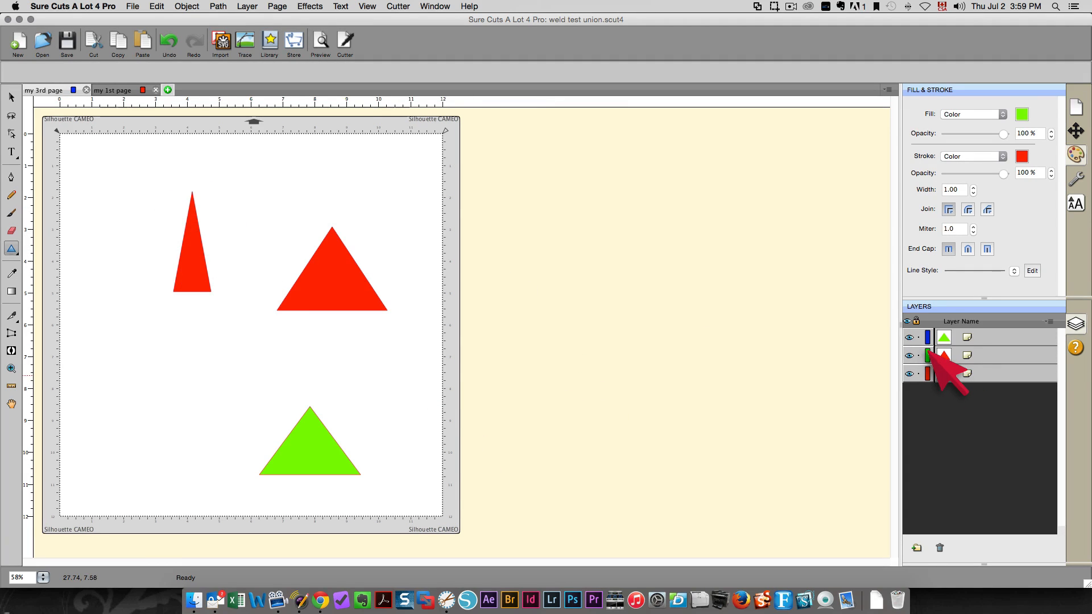
- Hide the layers of the green triangle and the wide red triangle, and preview the page with only the narrow triangle
click(909, 356)
click(908, 337)
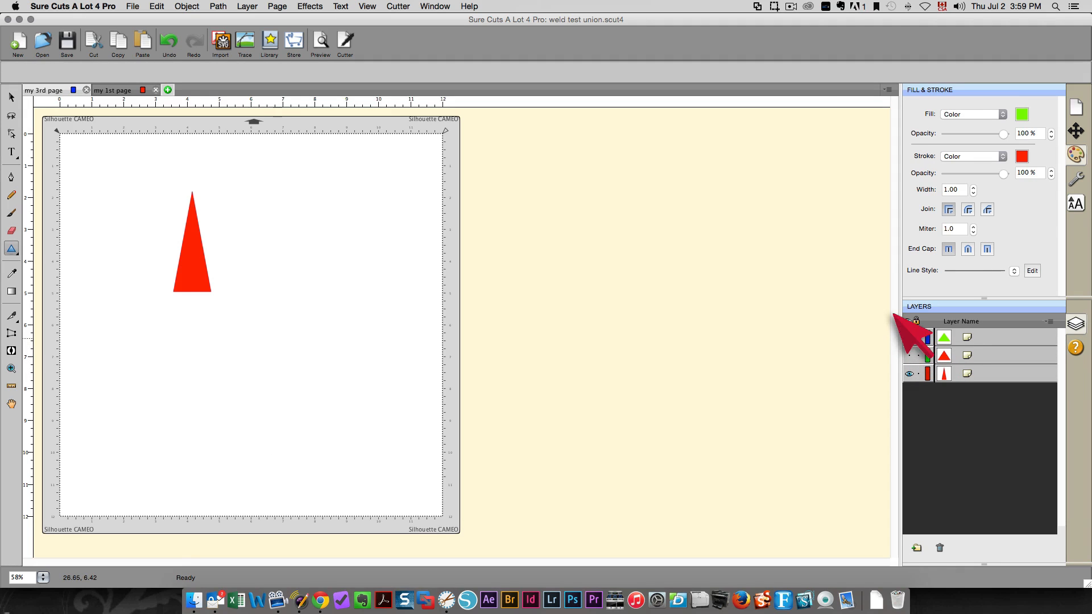
click(320, 43)
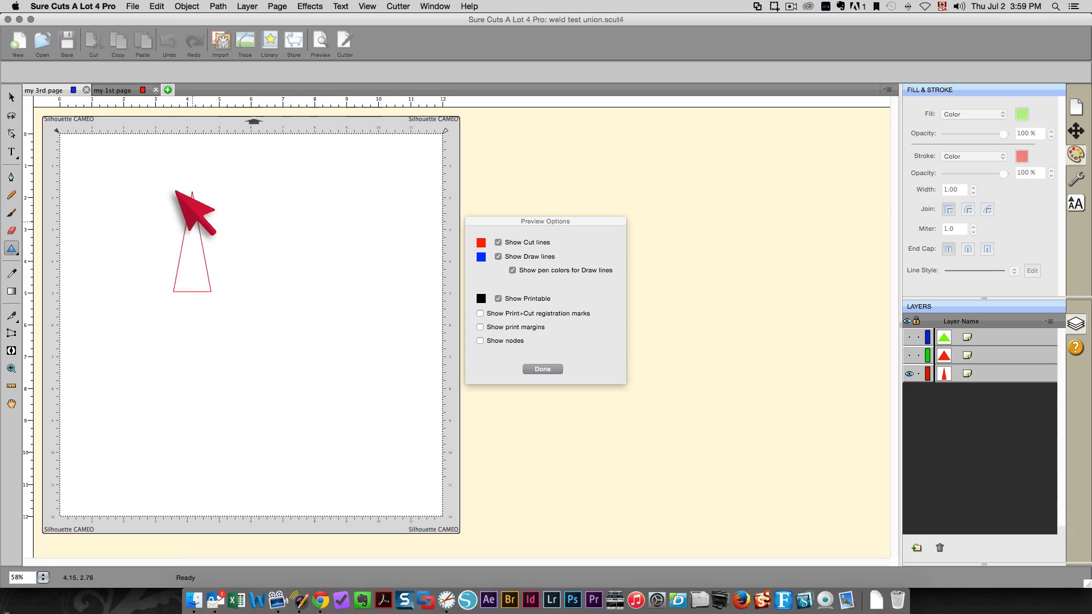
click(541, 369)
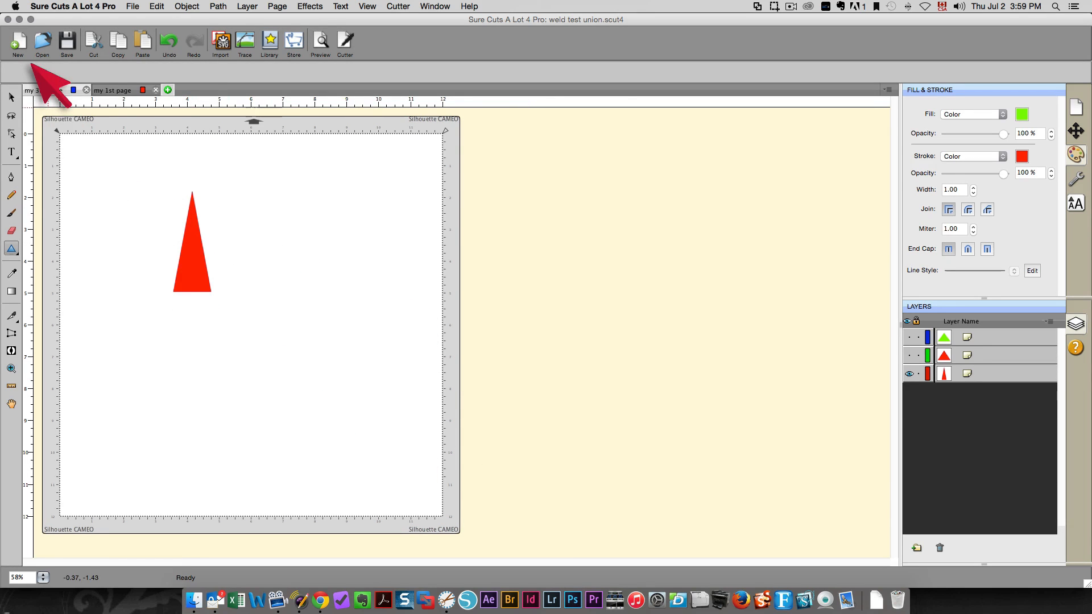
- On "my 1st page", move the "1D" text inside the rectangle
click(113, 90)
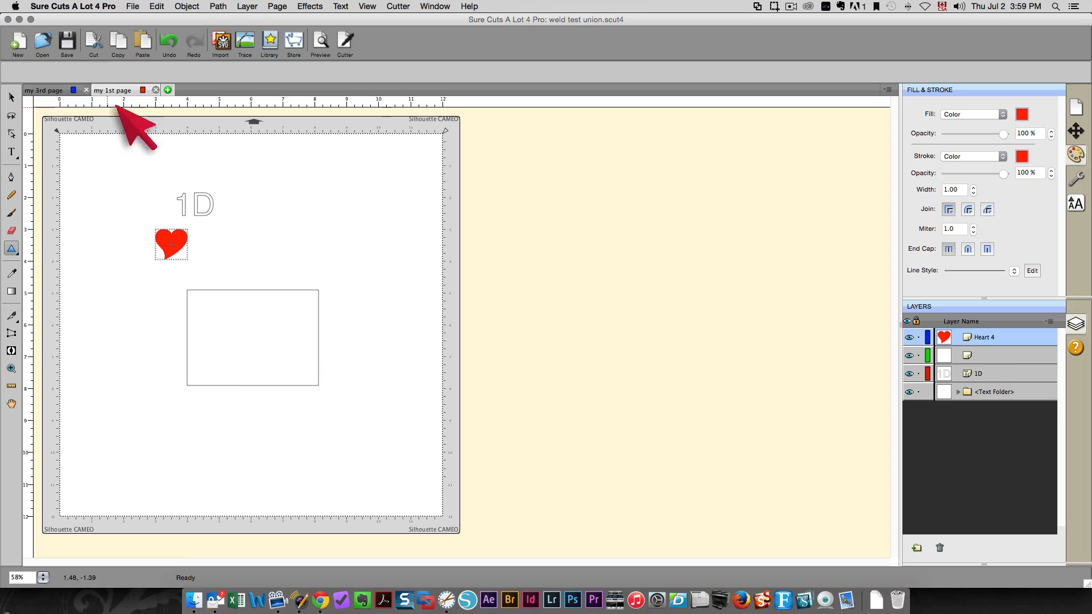
click(190, 196)
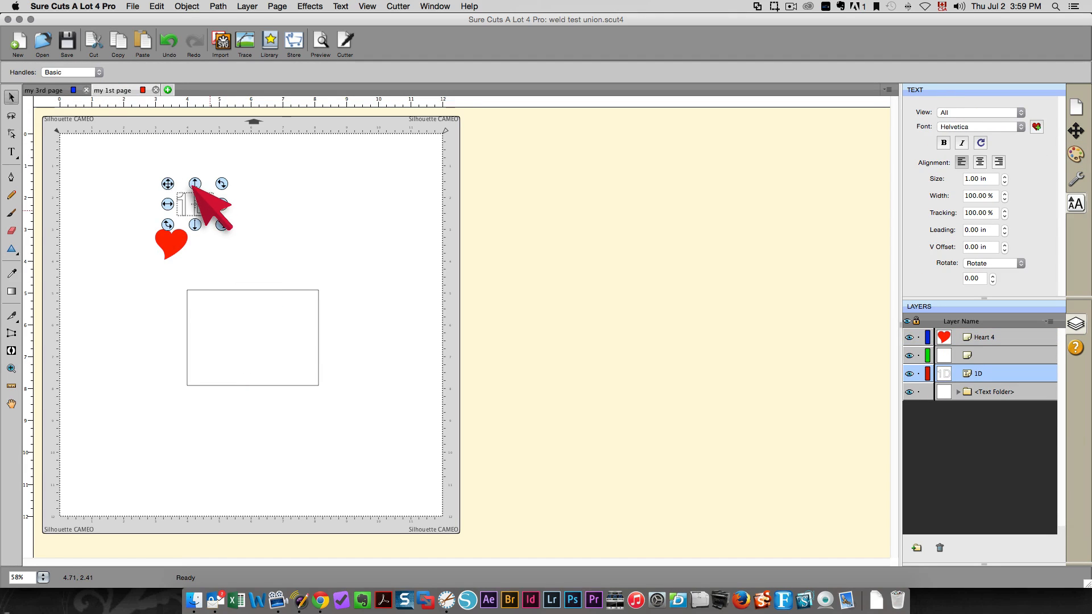
drag(166, 183, 204, 304)
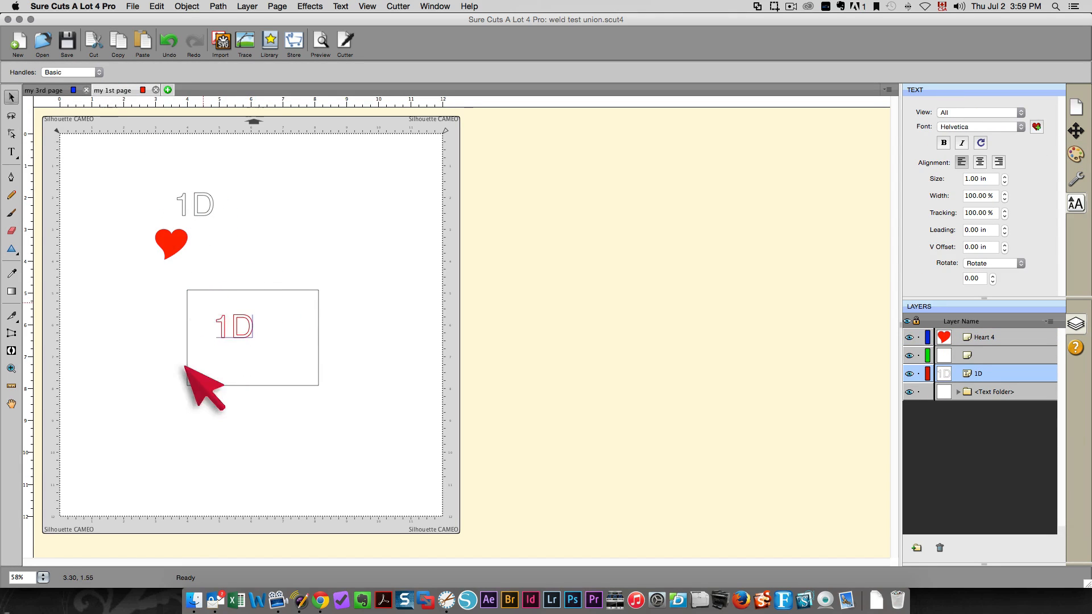
- Place the "1D" text inside the rectangle, set its cut line type to Draw (Pen) and preview the page
drag(185, 367, 190, 367)
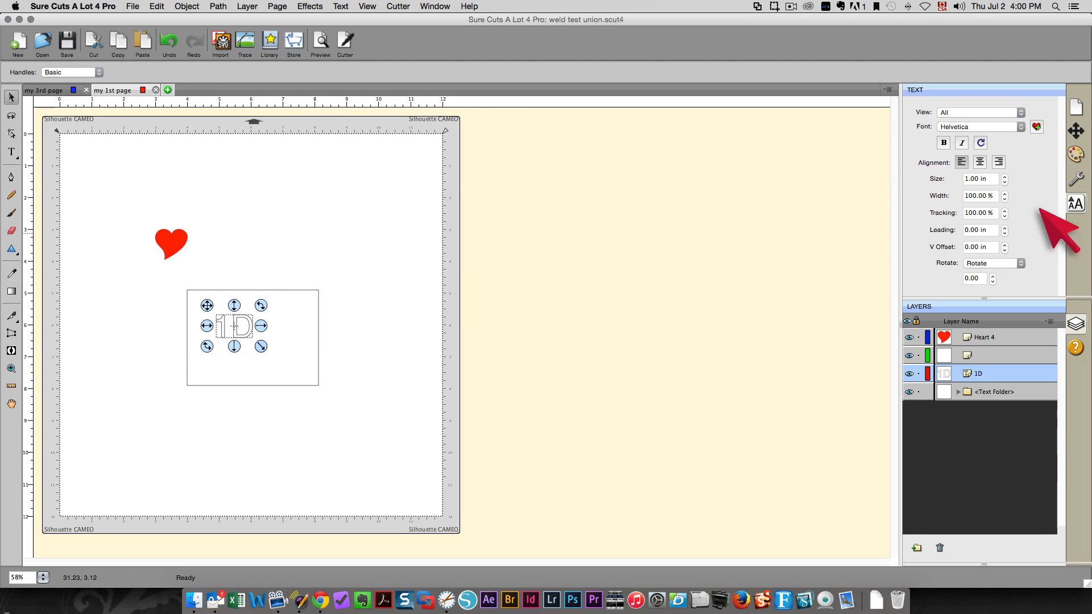
click(1075, 130)
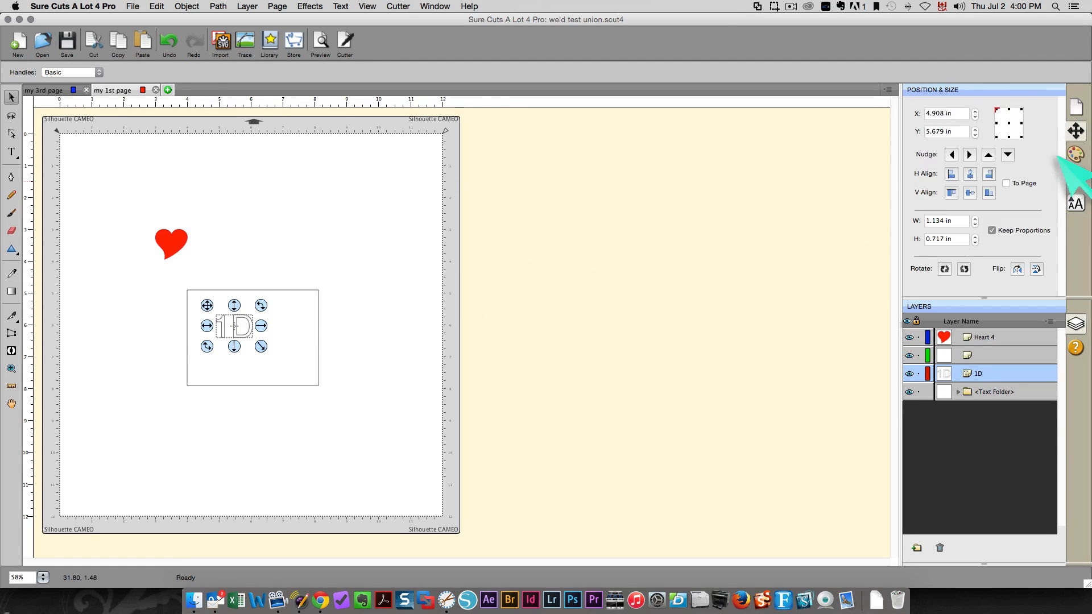
click(1075, 179)
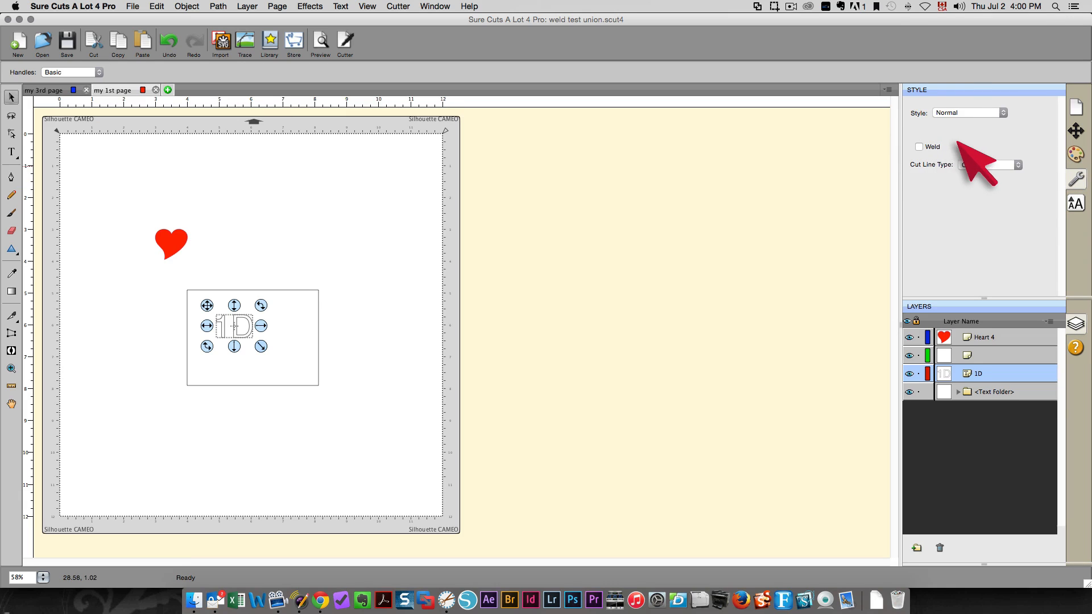
click(978, 165)
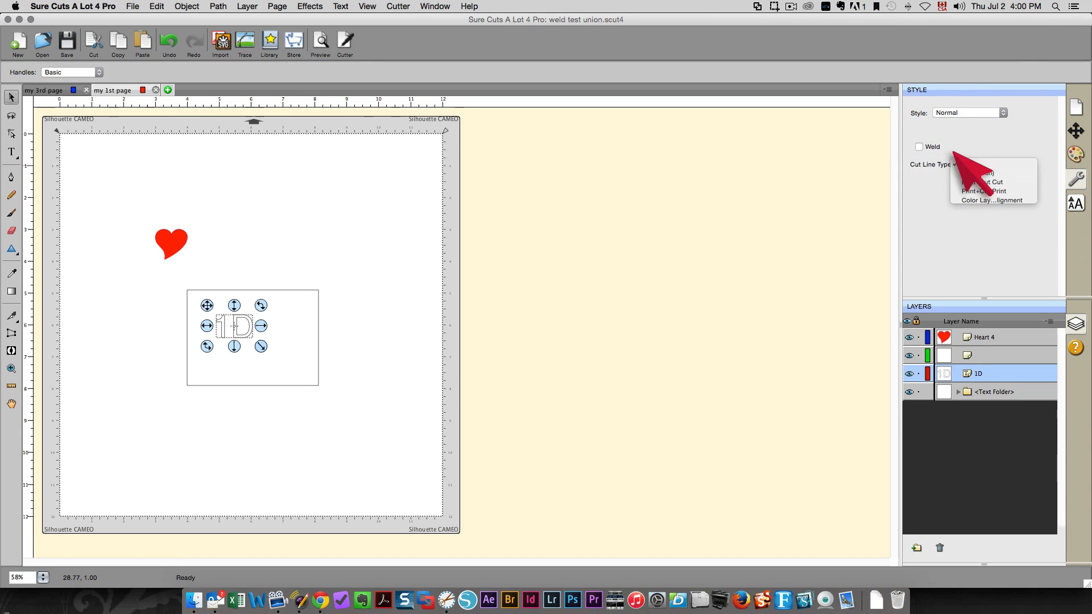
click(972, 173)
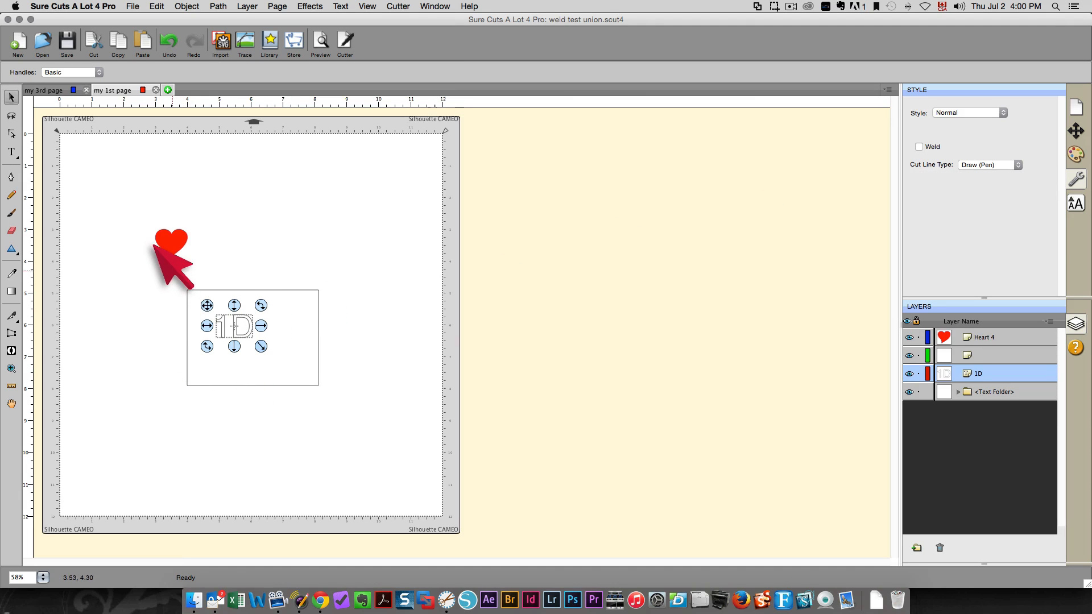
click(322, 41)
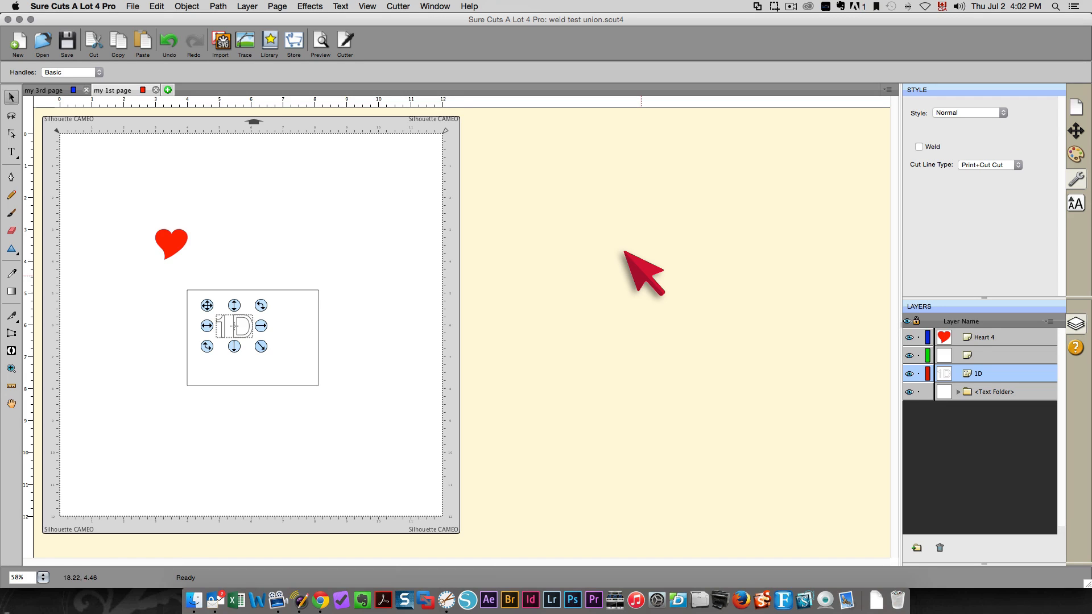
- Move the rectangle away from the "1D" text and delete it
drag(95, 172, 354, 407)
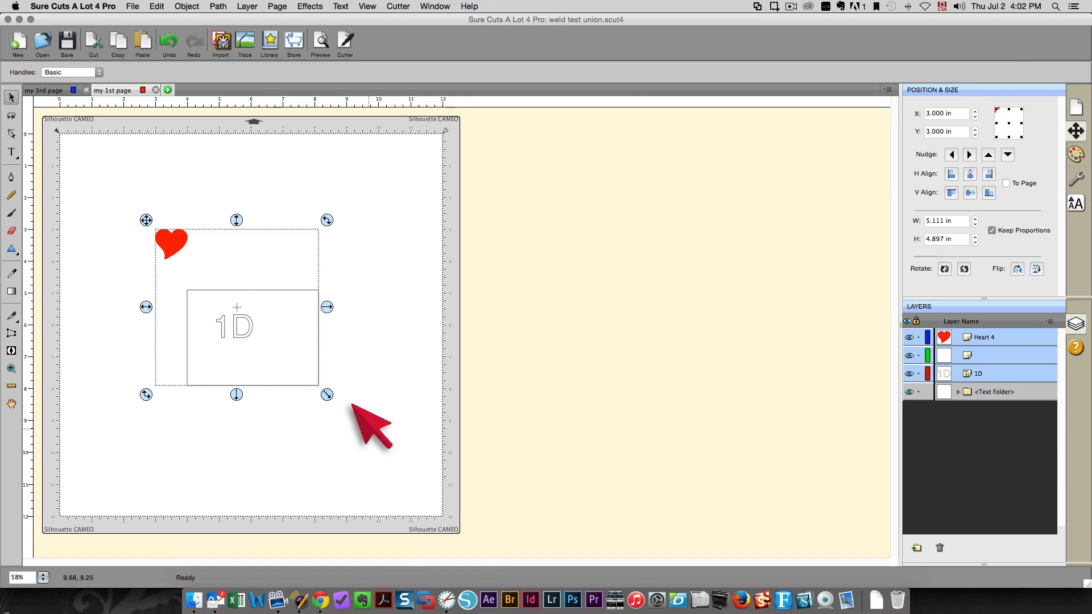
click(227, 415)
drag(220, 309, 237, 183)
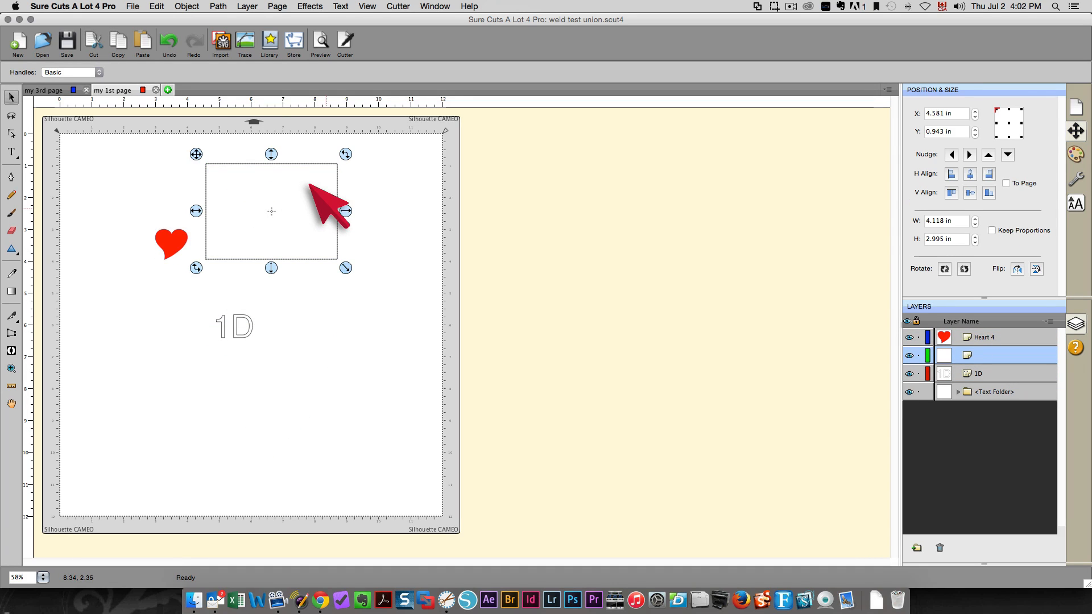
key(Delete)
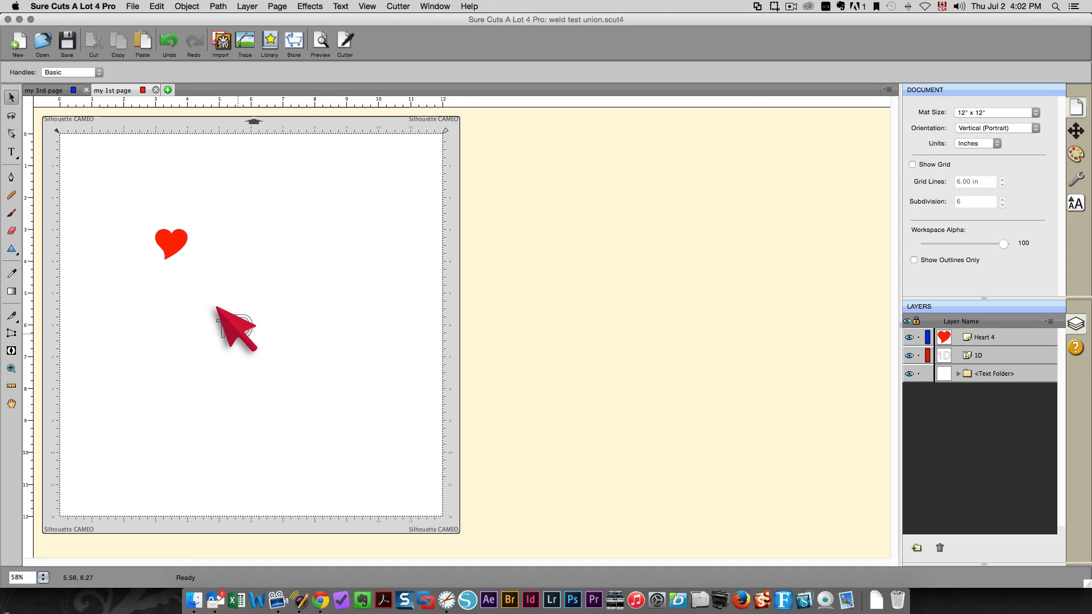
- Set the cut line type of the "1D" text to Cut
click(224, 323)
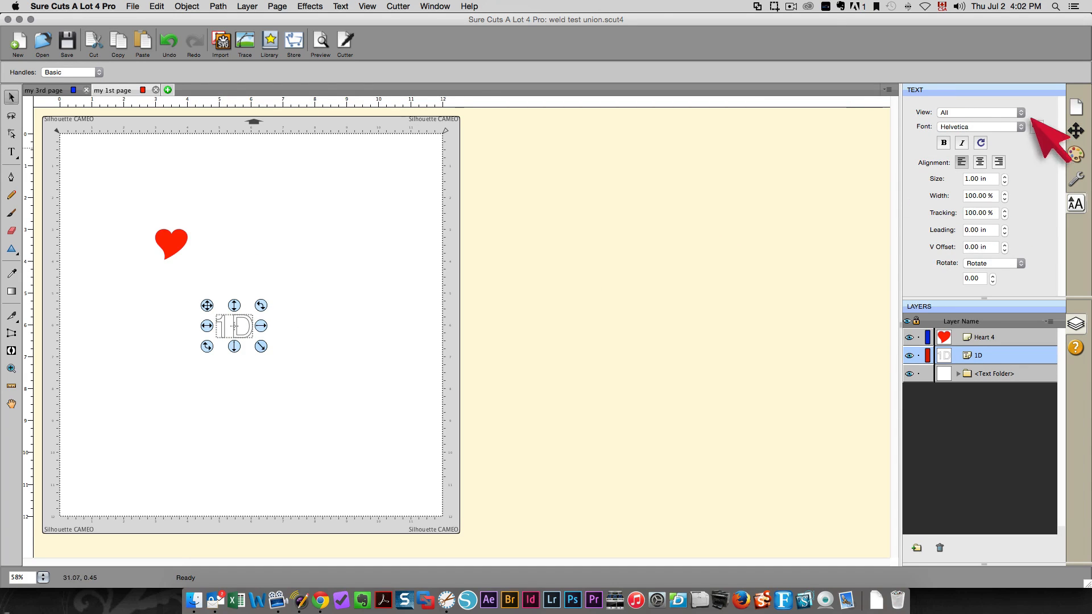
click(1070, 153)
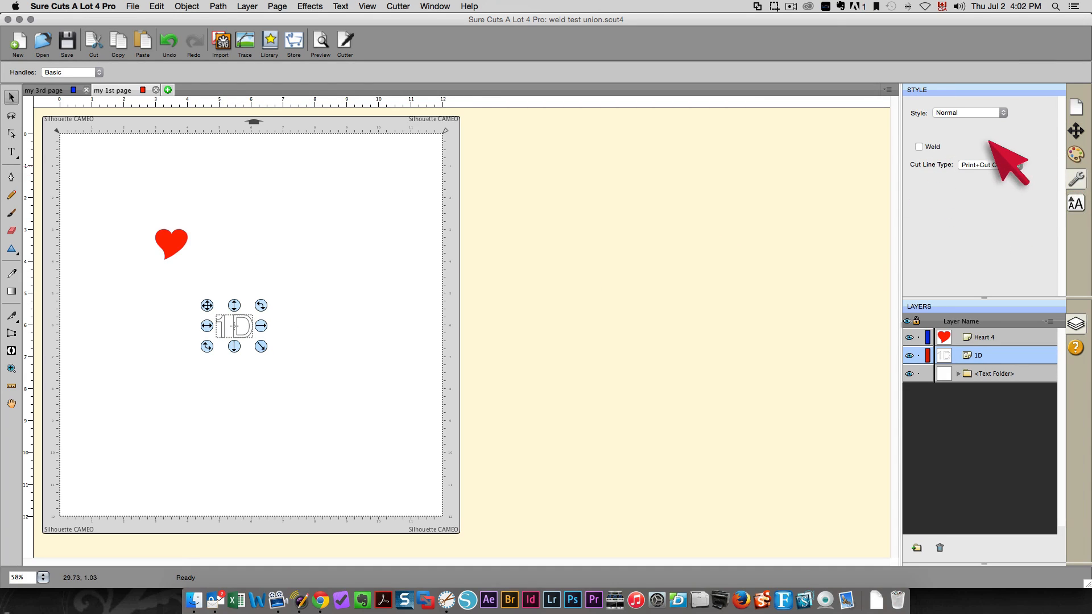
click(989, 165)
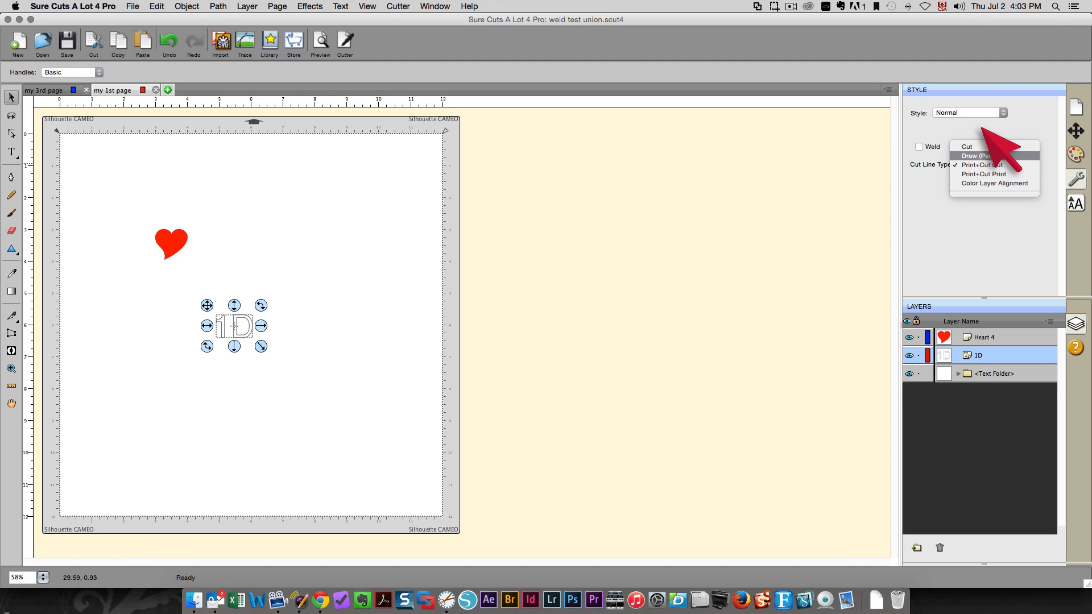
click(990, 147)
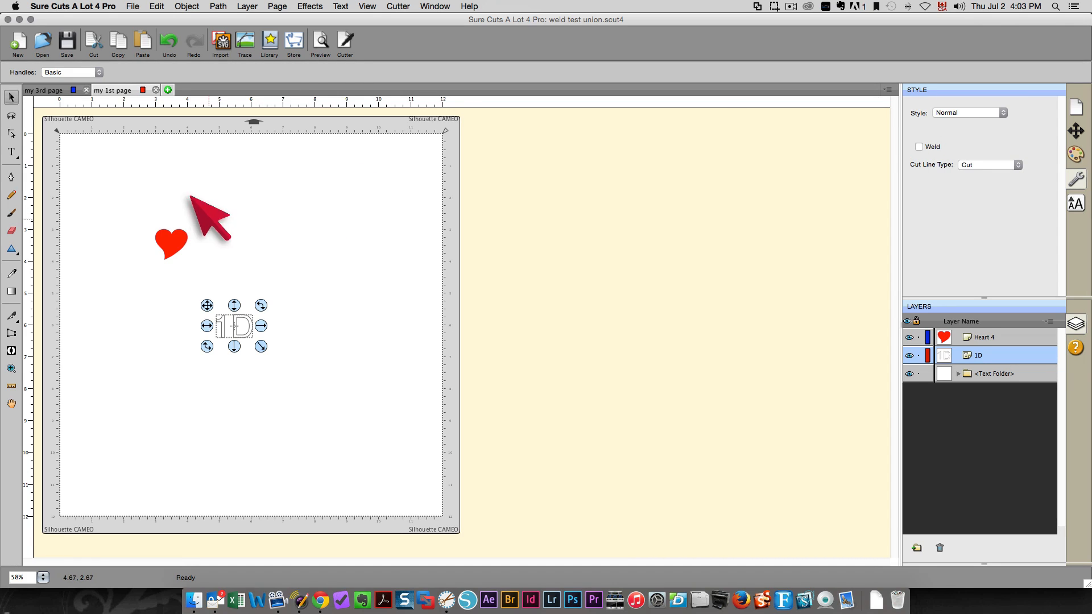
- Enlarge the "1D" text and scale the heart up to about 2.68 in wide and 2.75 in high
click(171, 238)
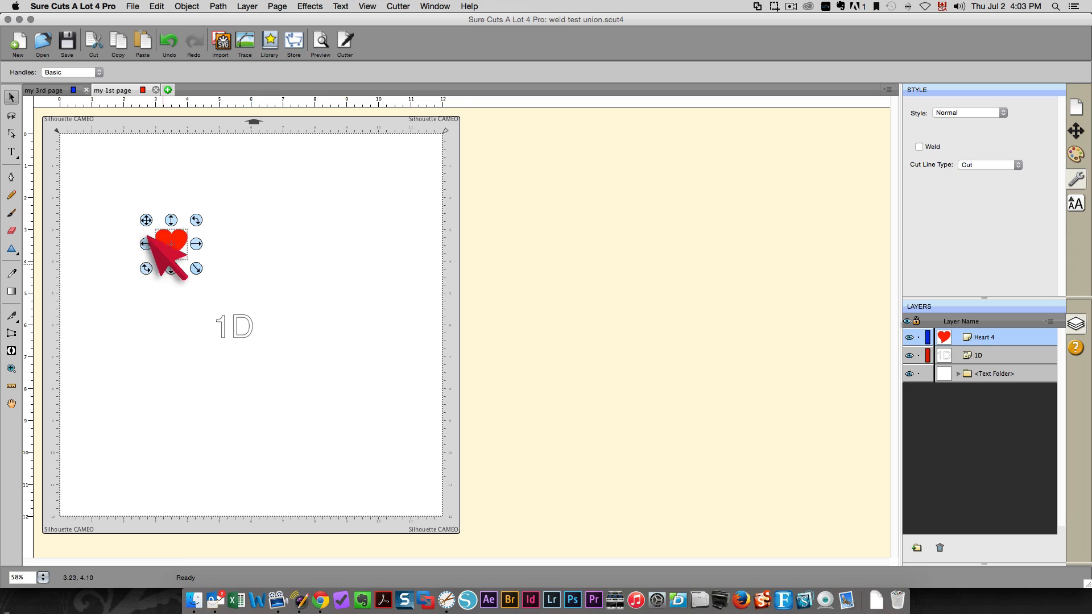
drag(147, 220, 371, 433)
click(160, 198)
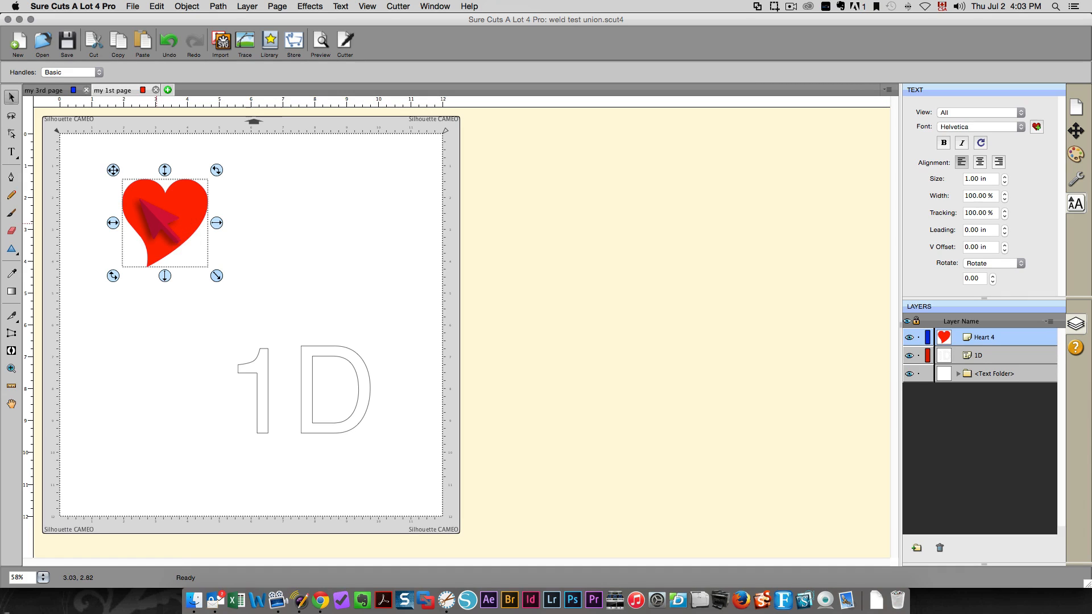
- Start an inset shadow layer for the heart and try shadow sizes of 0.27, 0.17, 0.00 and 0.10 in
right_click(168, 216)
mouse_move(193, 244)
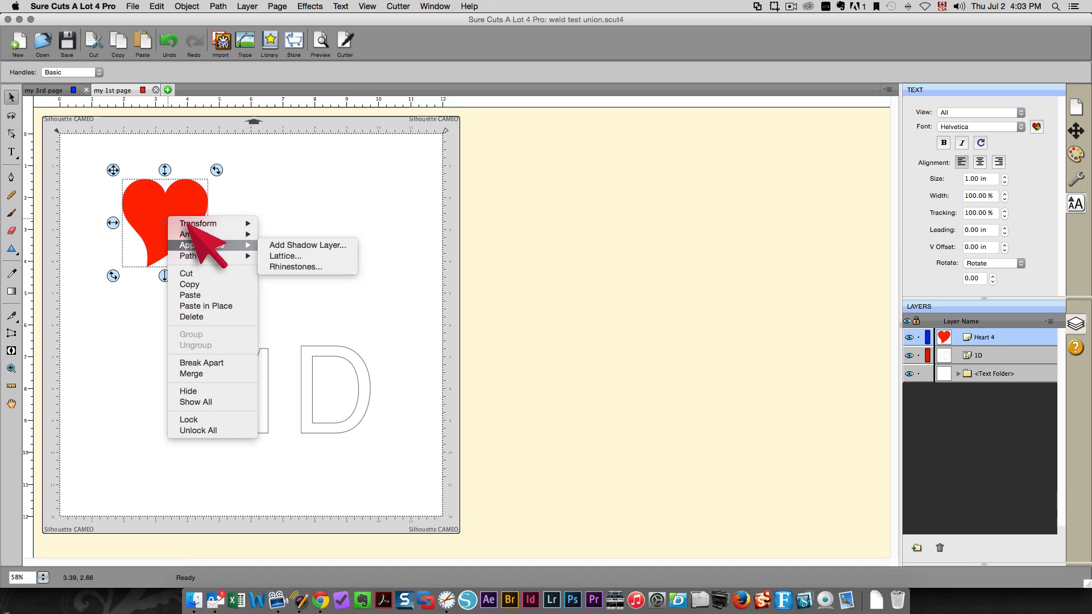
click(271, 224)
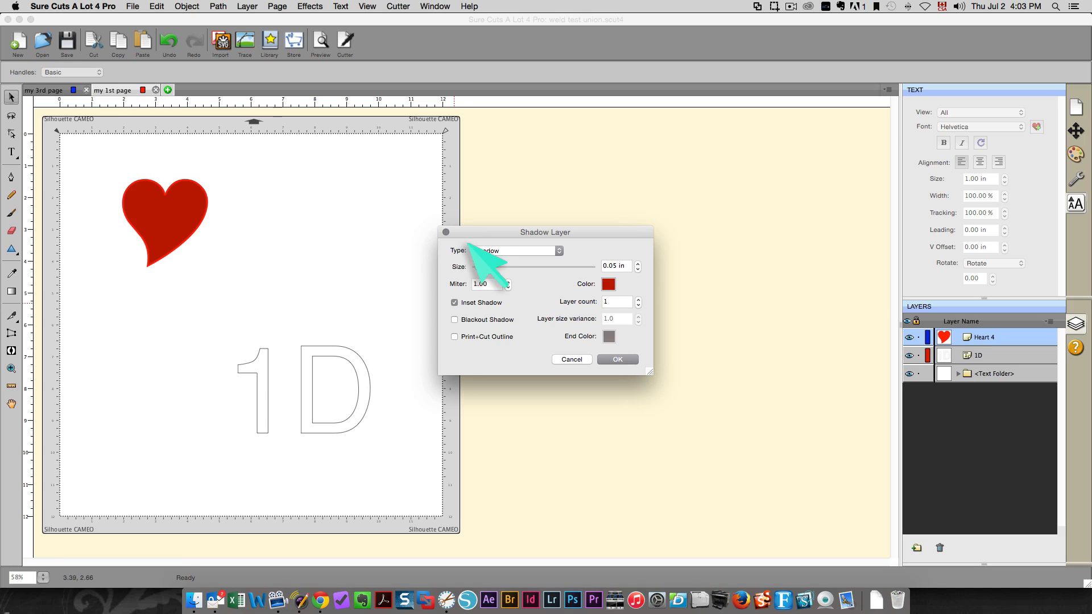
click(486, 267)
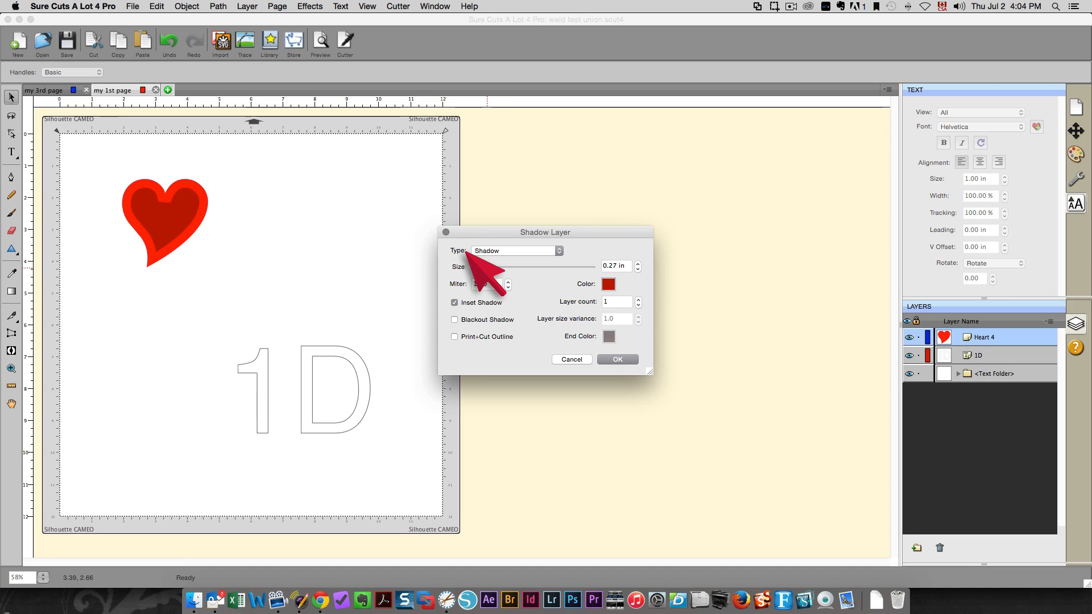
click(638, 270)
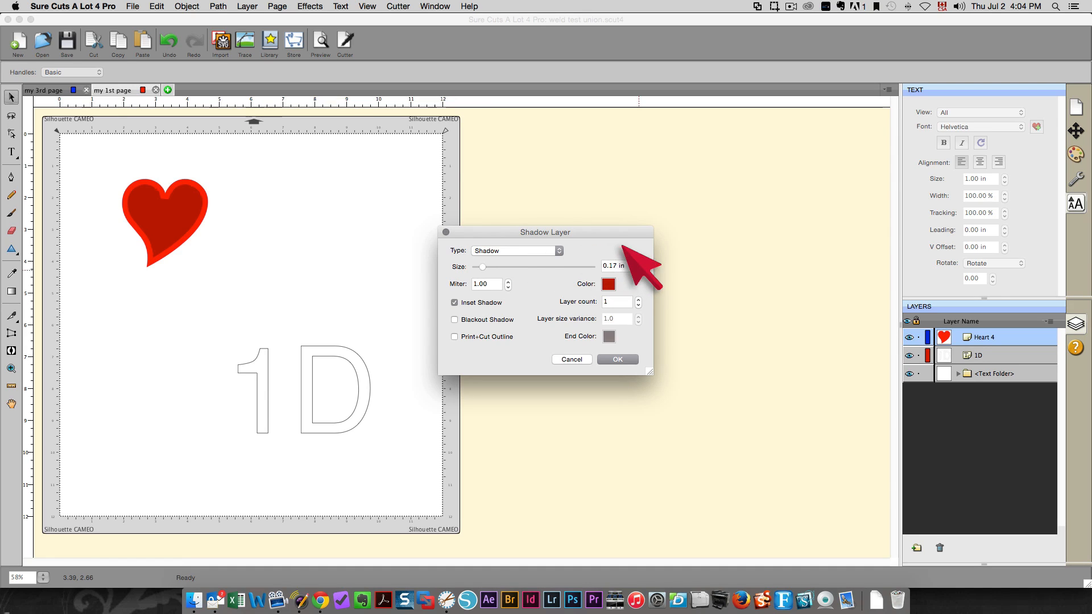
click(638, 270)
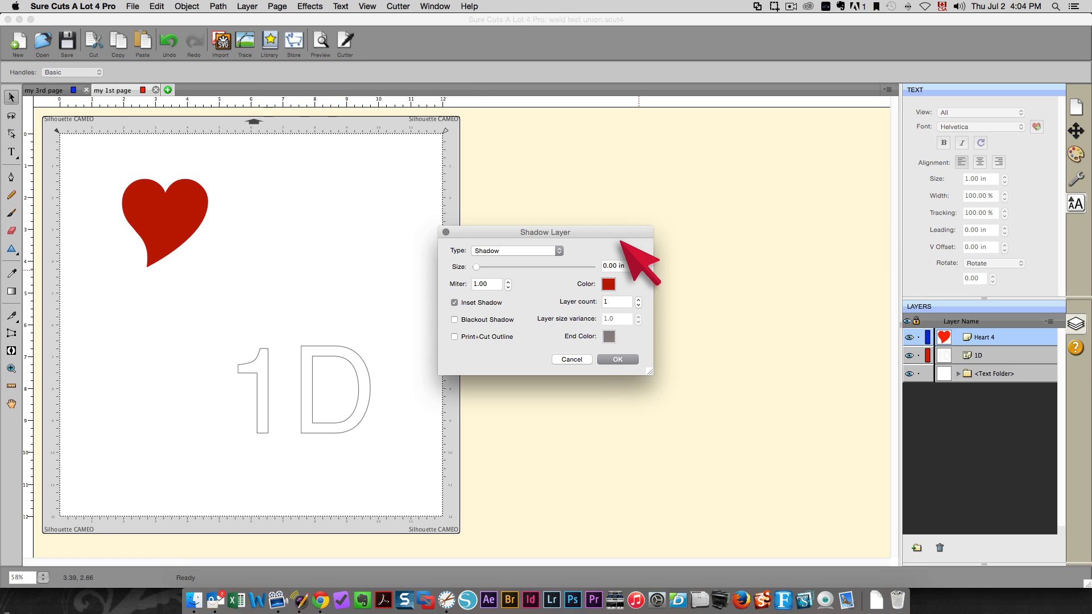
click(638, 263)
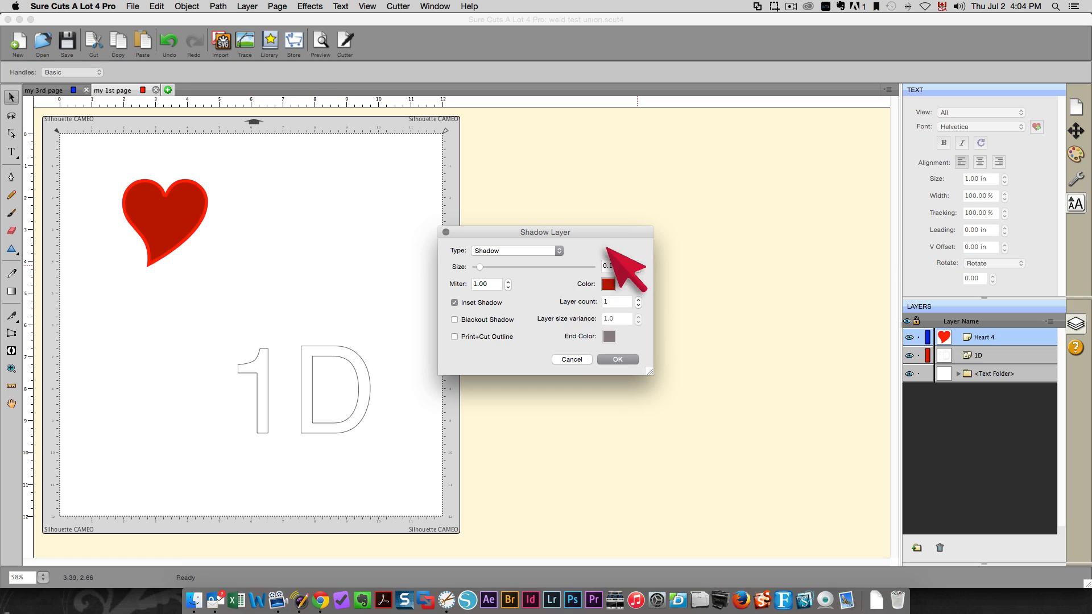
- Try a 0.15 in inset shadow on the heart, then close the shadow layer settings
click(615, 265)
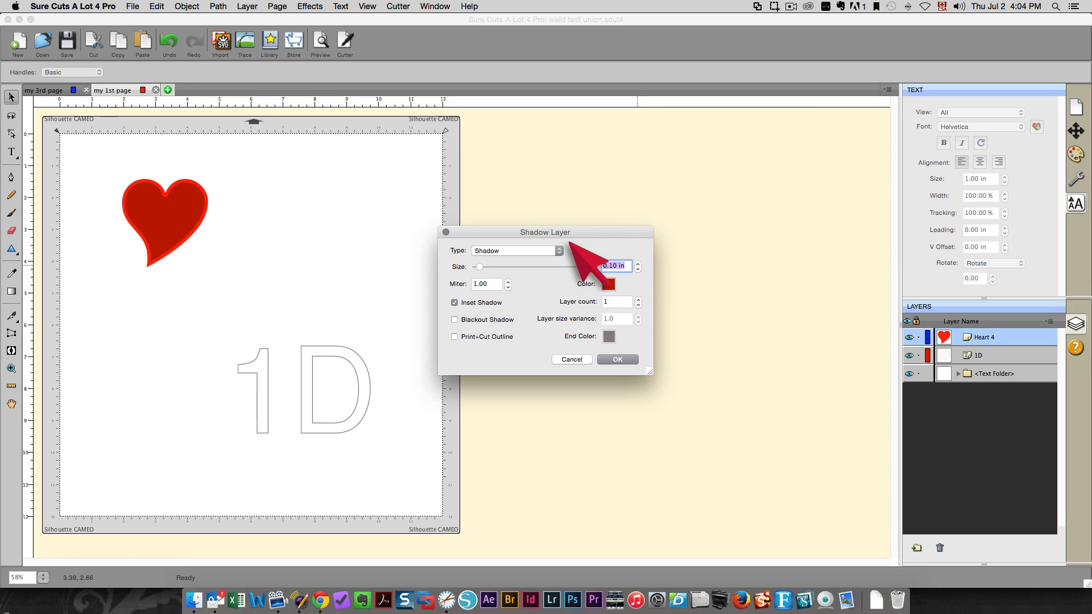
text(.15)
key(Tab)
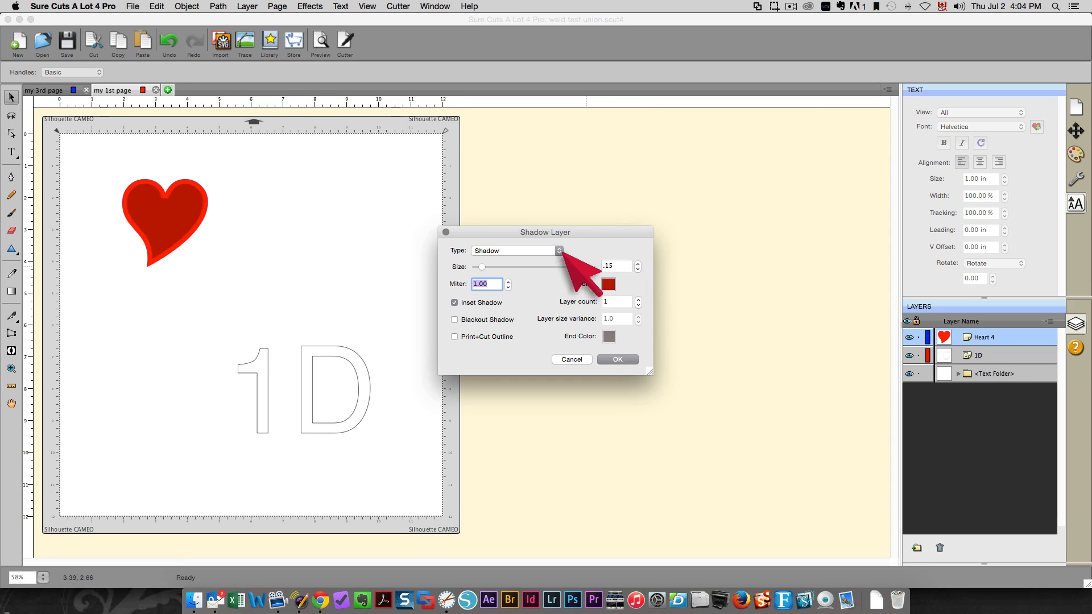
click(130, 241)
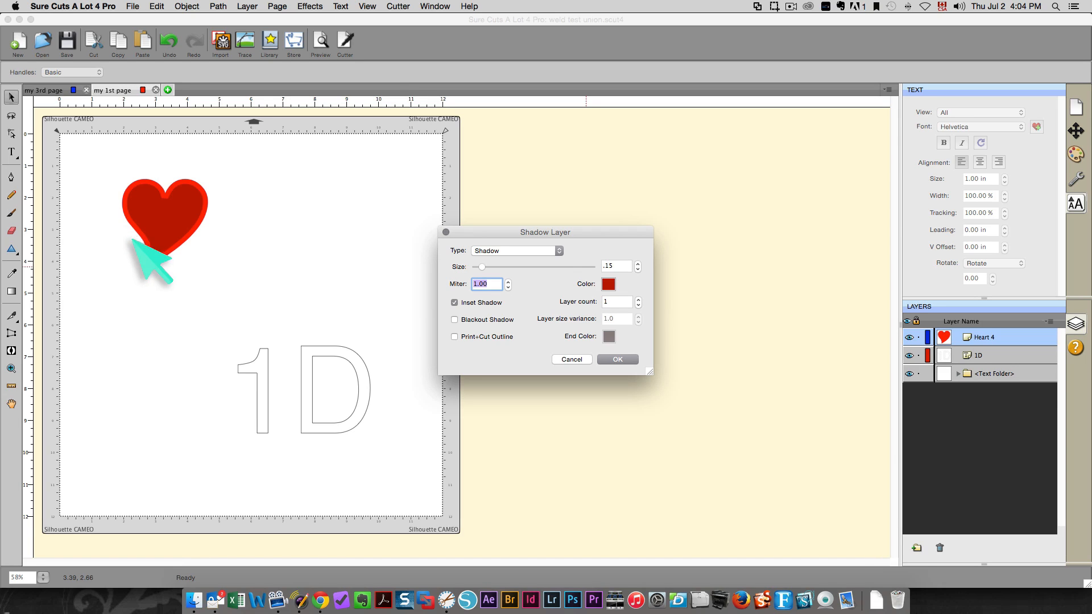
click(615, 358)
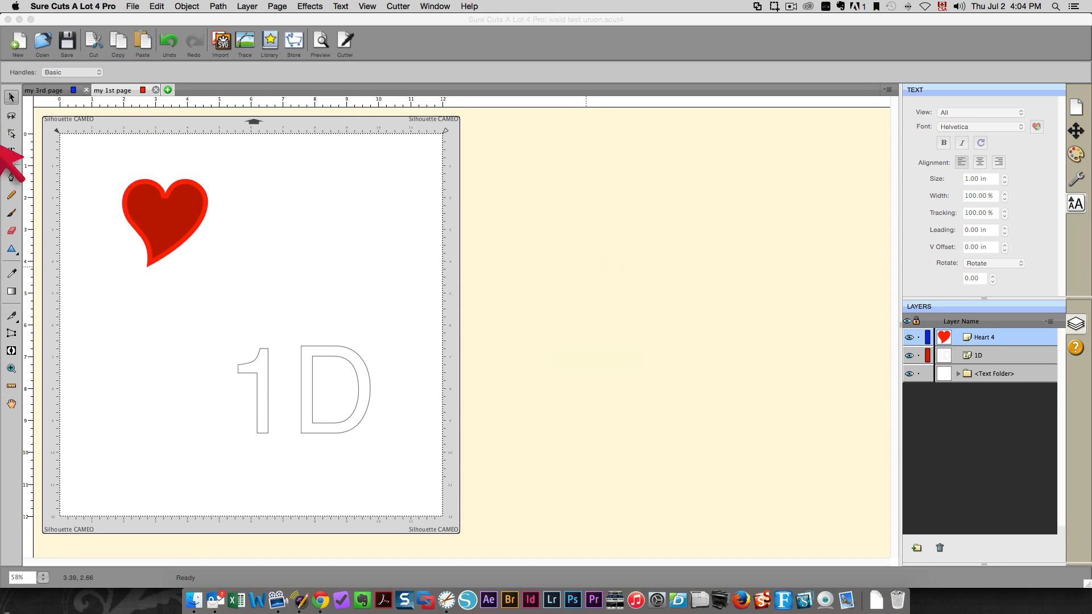
- Start a new shadow layer for the heart with Inset Shadow off, size 0.10 in and miter 0.00
click(35, 351)
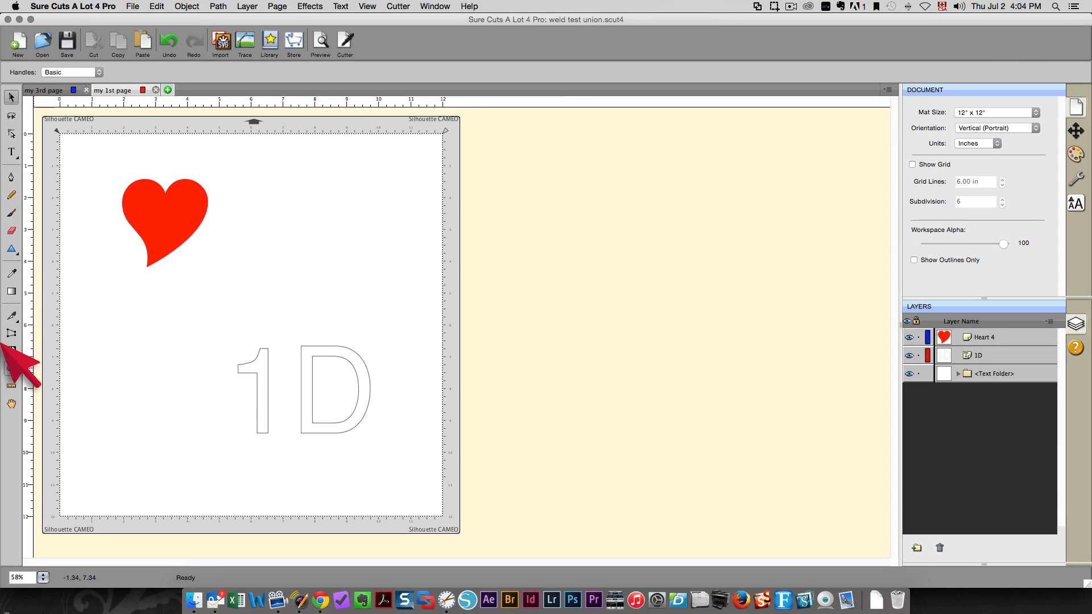
click(11, 368)
drag(102, 179, 181, 263)
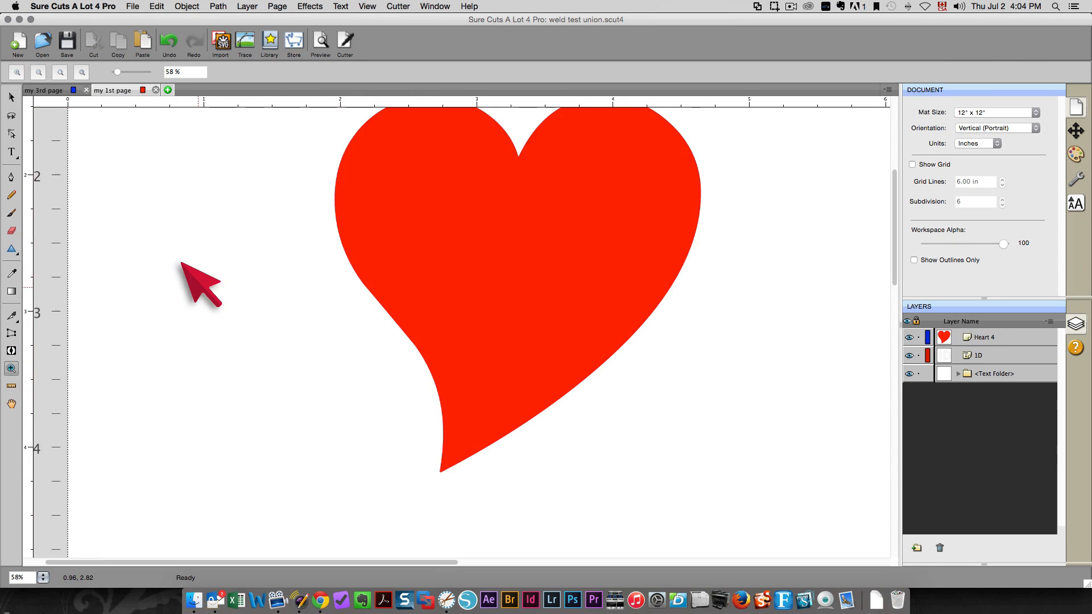
click(12, 97)
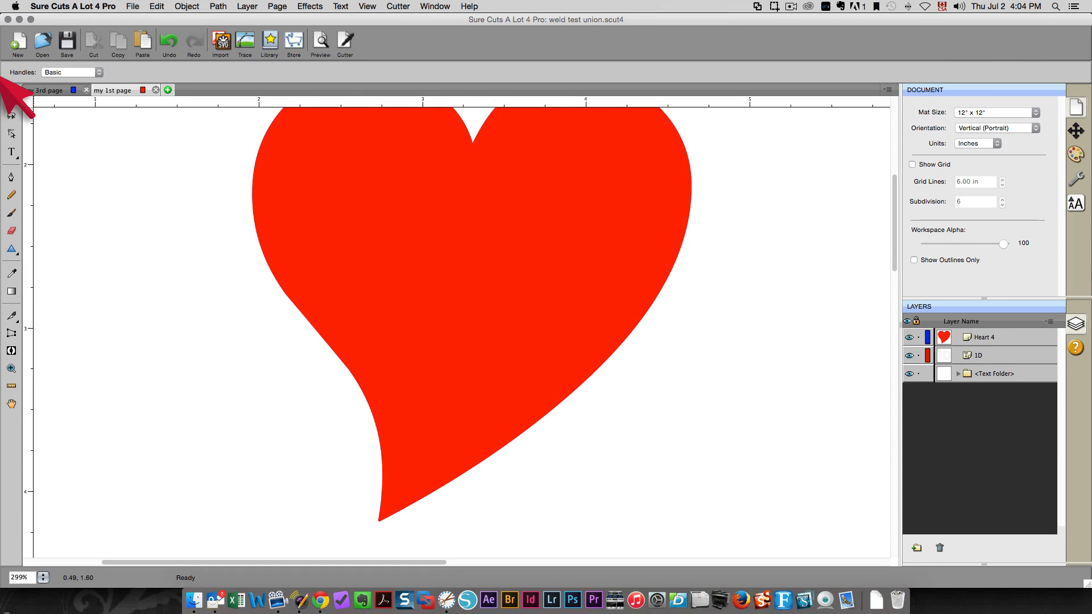
click(403, 315)
right_click(416, 337)
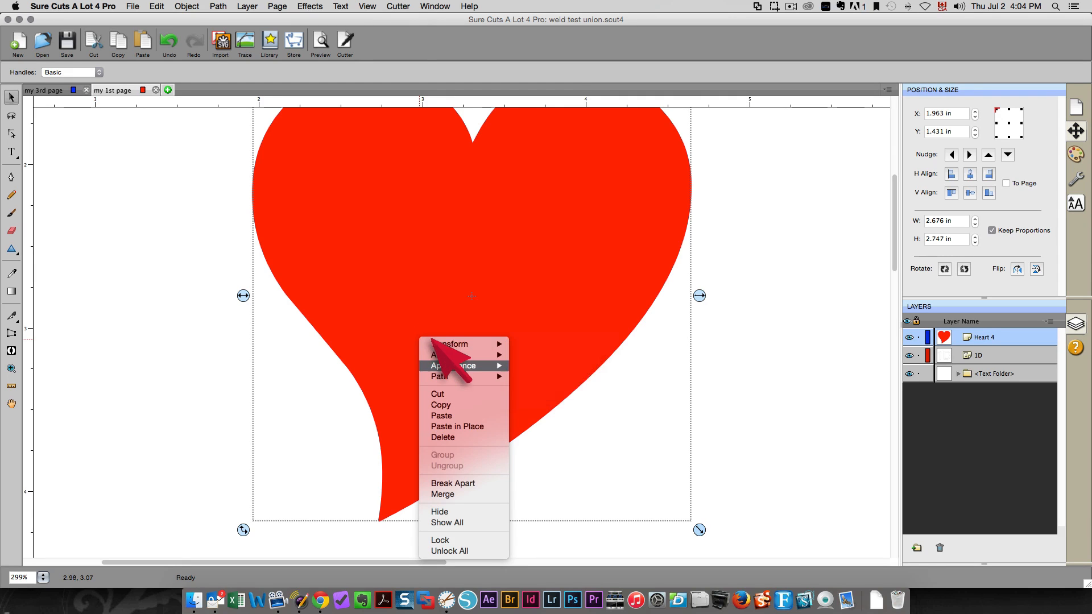
mouse_move(452, 366)
click(584, 341)
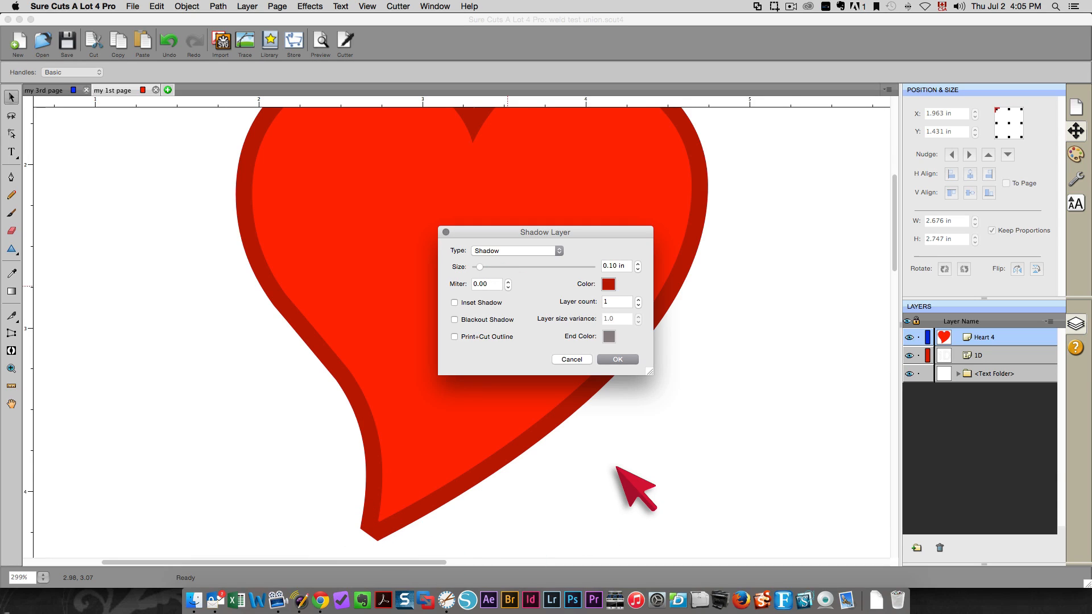
- Turn on Blackout Shadow for the heart's shadow, with a layer count of 4 and a layer size variance of 1.30
click(454, 319)
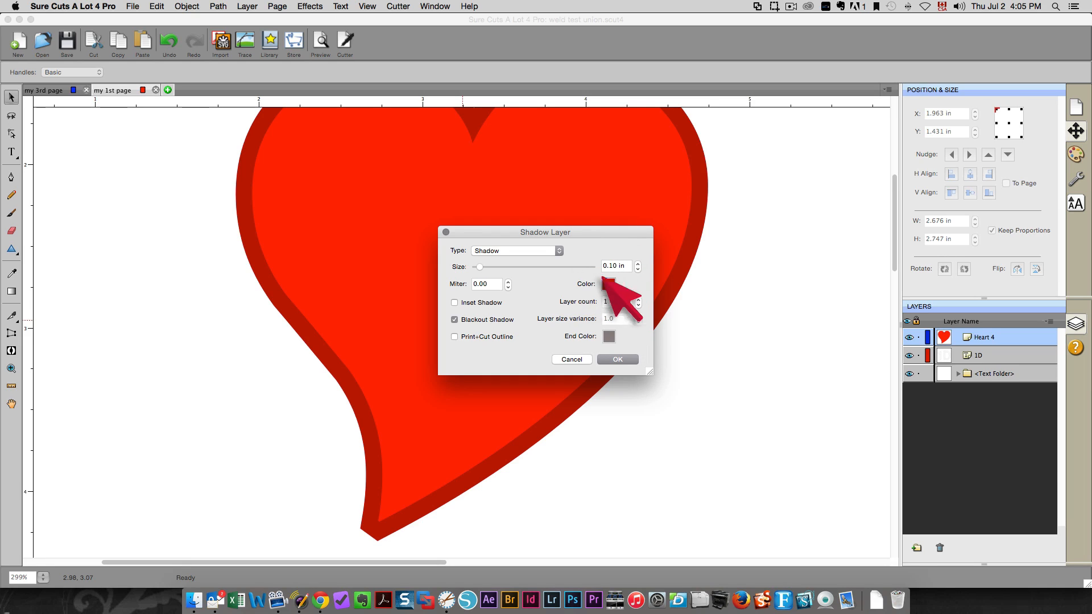
click(638, 299)
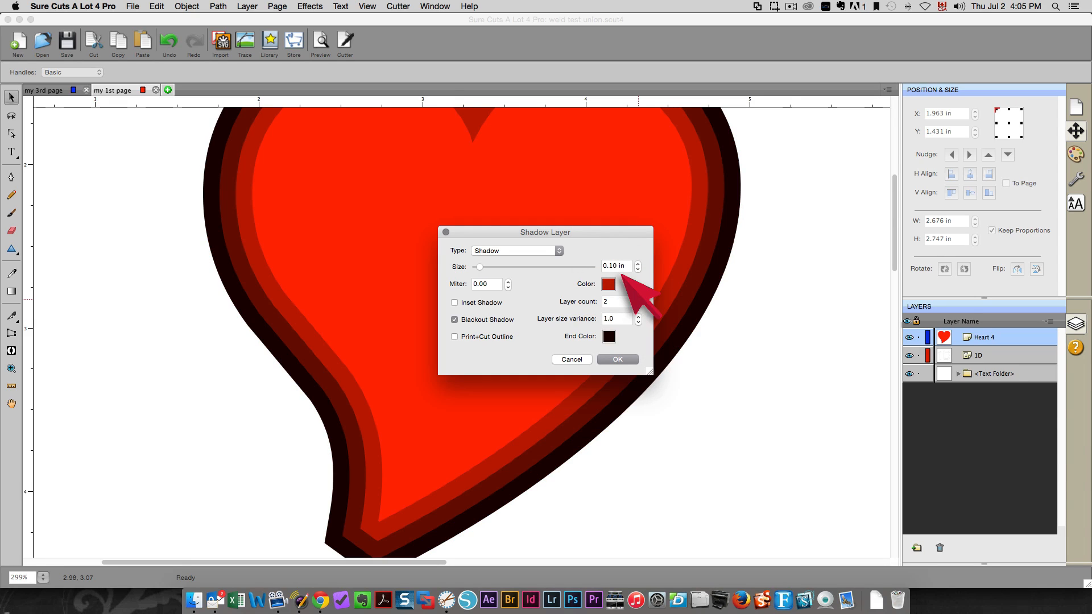
click(638, 298)
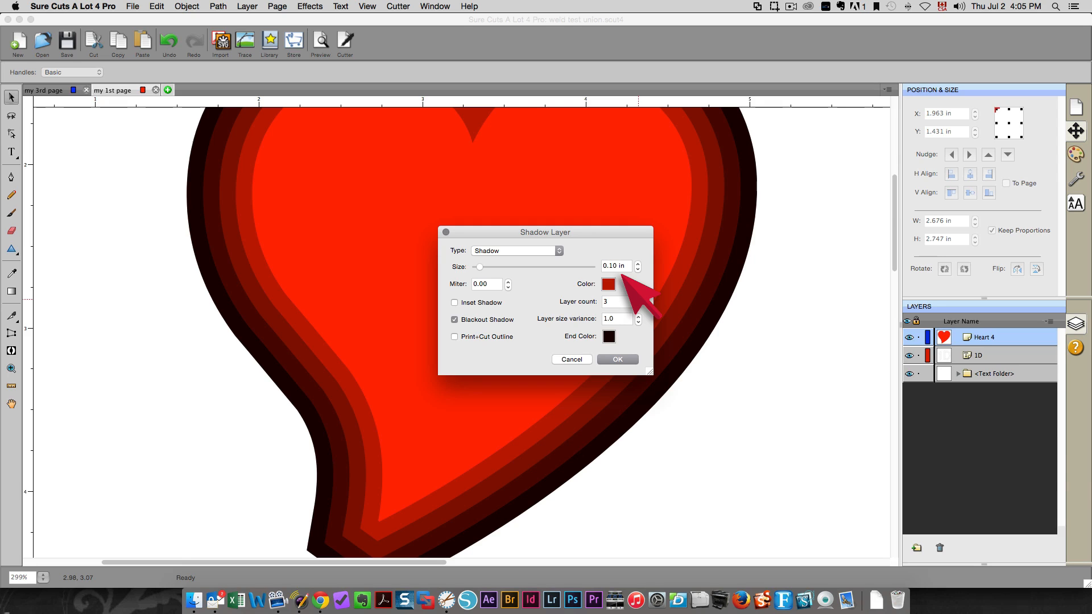
click(637, 298)
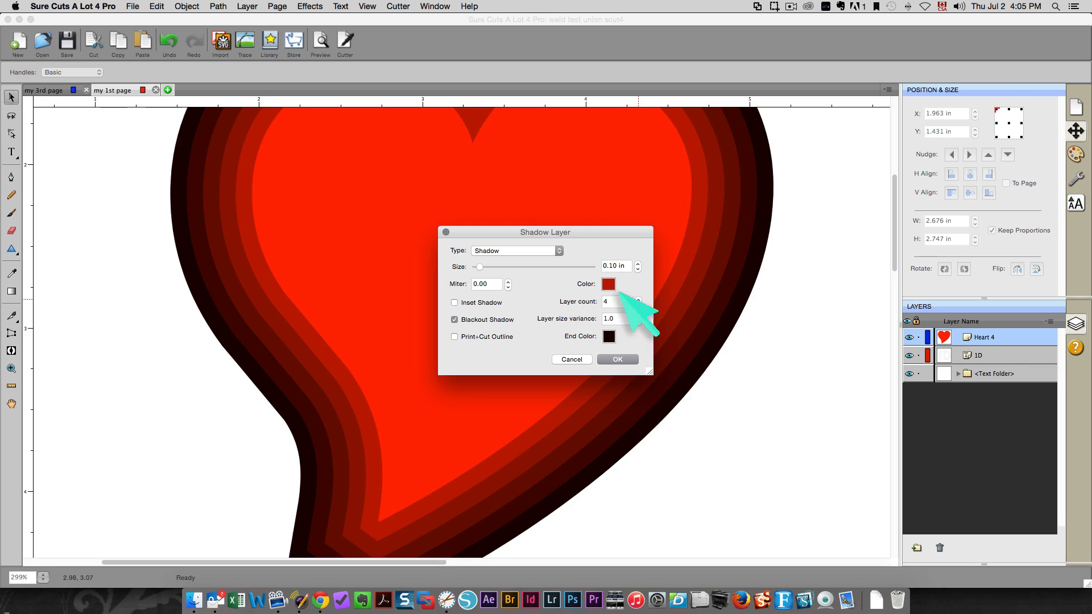
click(636, 316)
click(636, 316)
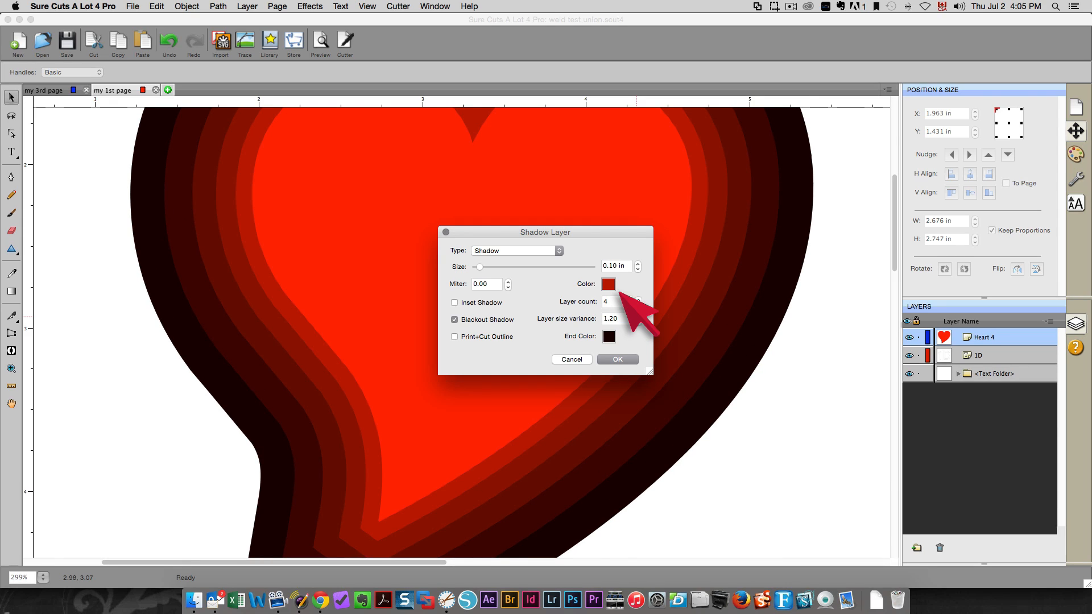
click(636, 316)
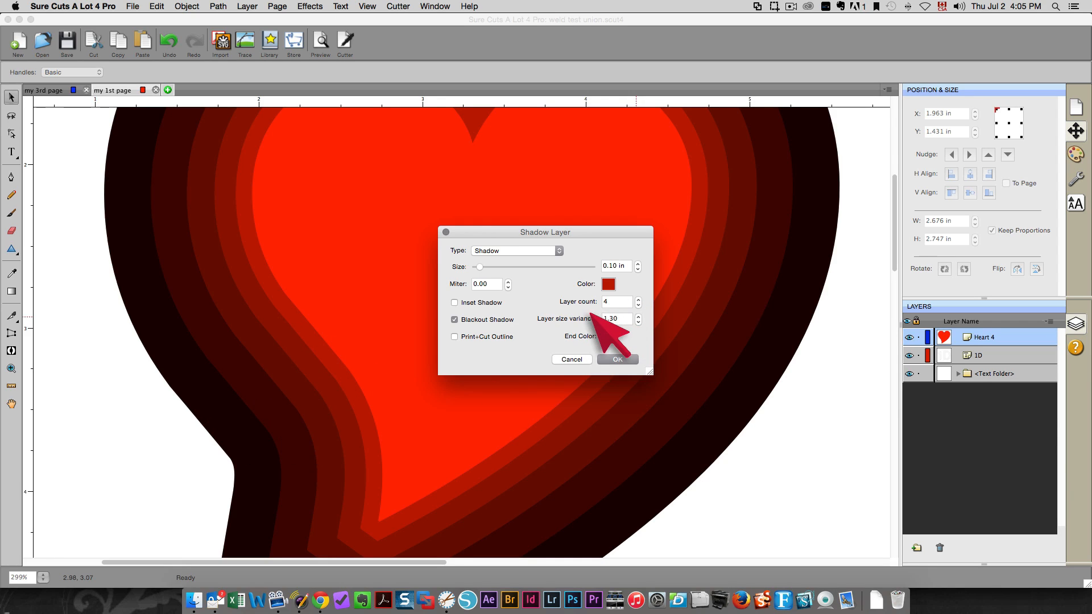
- Set the heart's shadow color to Silver and create the shadow layers
click(607, 283)
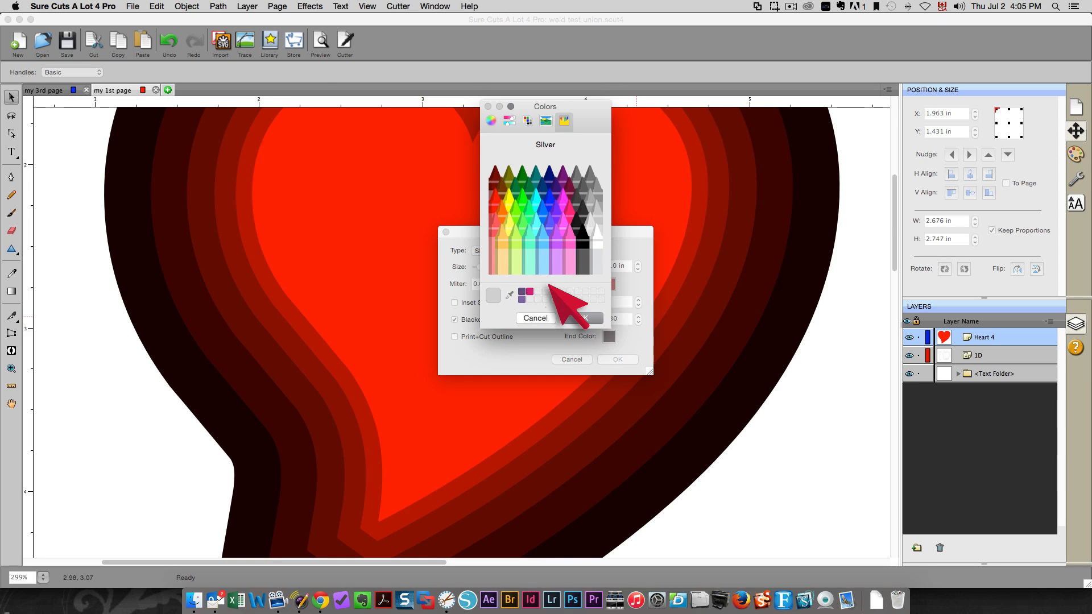
click(545, 319)
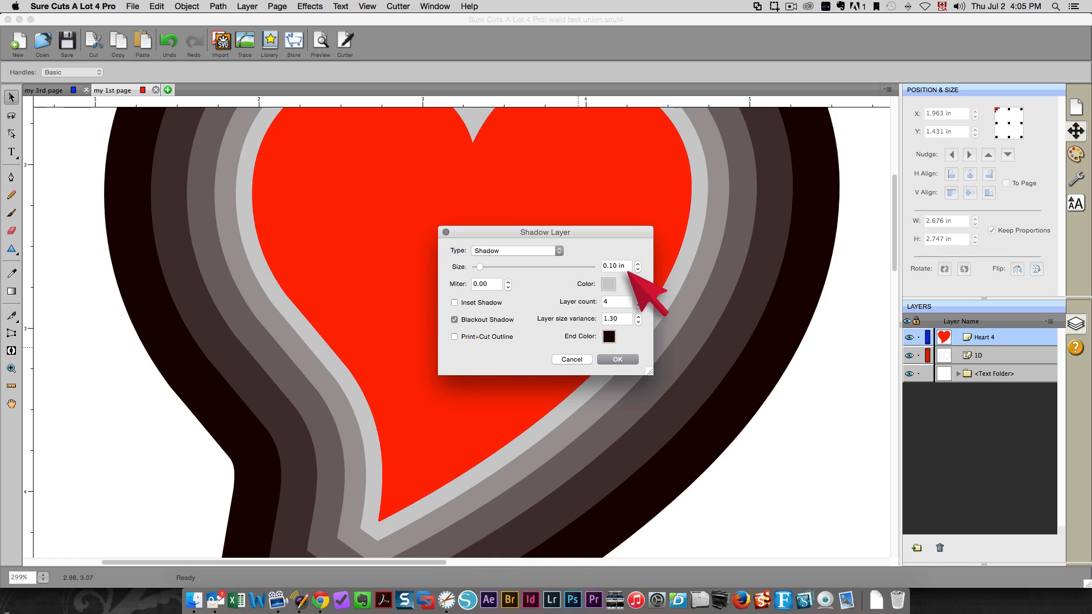
key(Return)
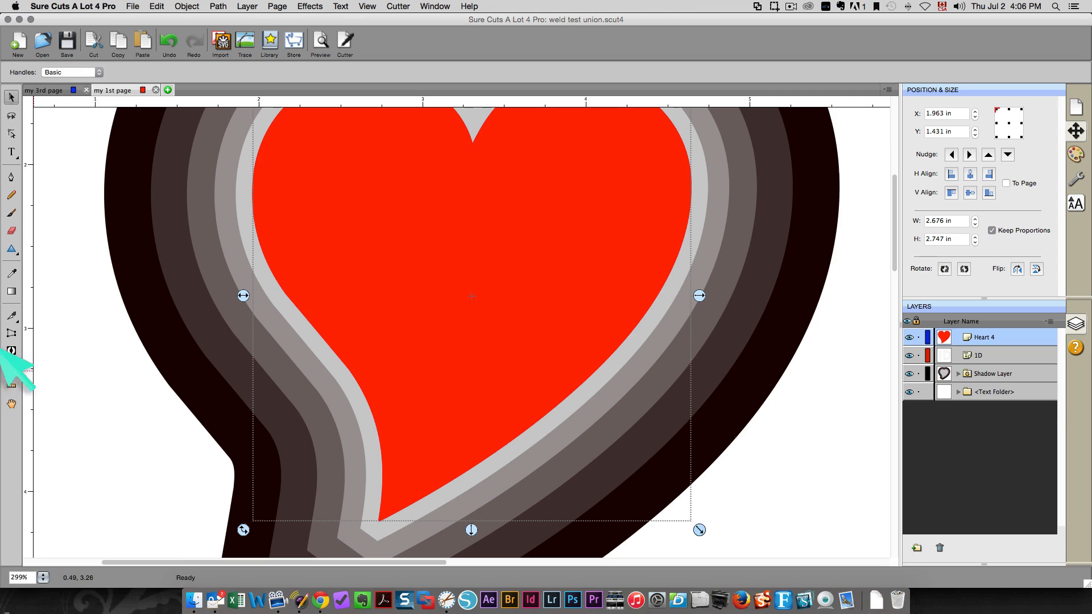
- Delete the heart together with its shadow layers from the mat
click(11, 368)
click(60, 71)
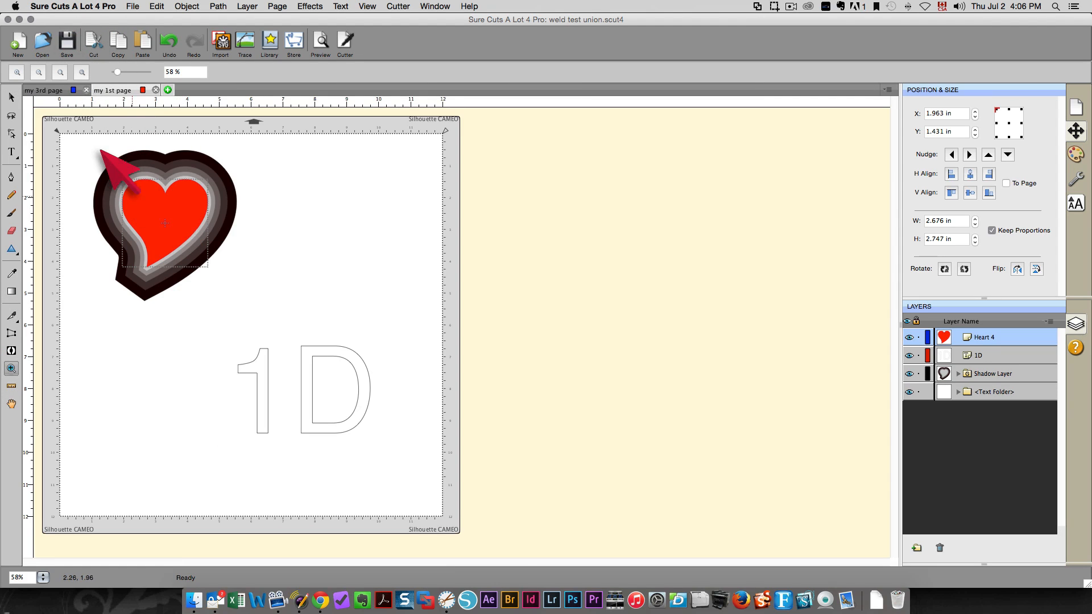
click(11, 97)
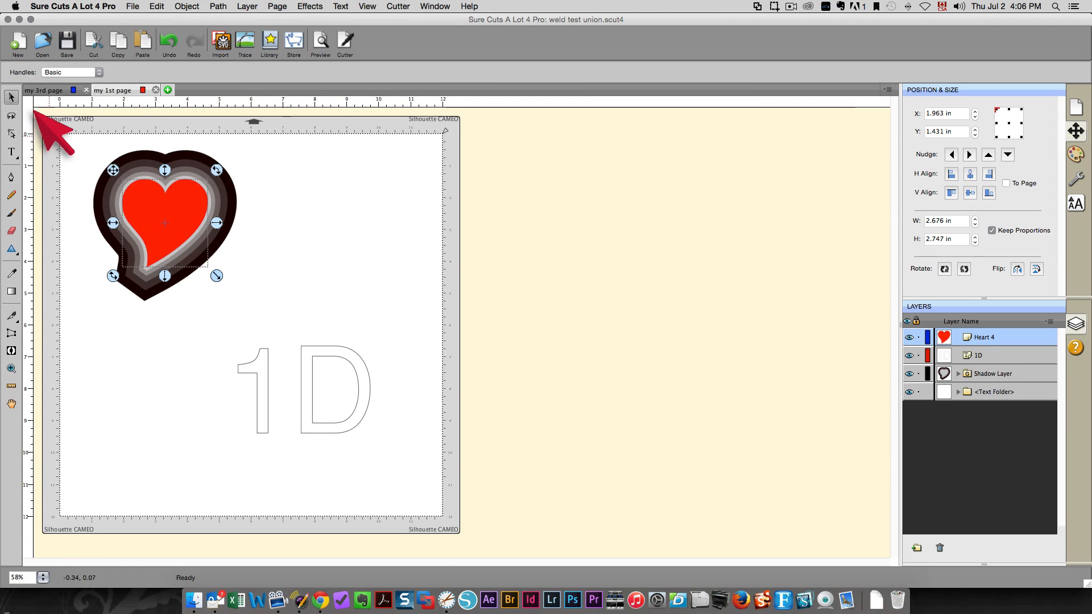
drag(69, 137, 295, 296)
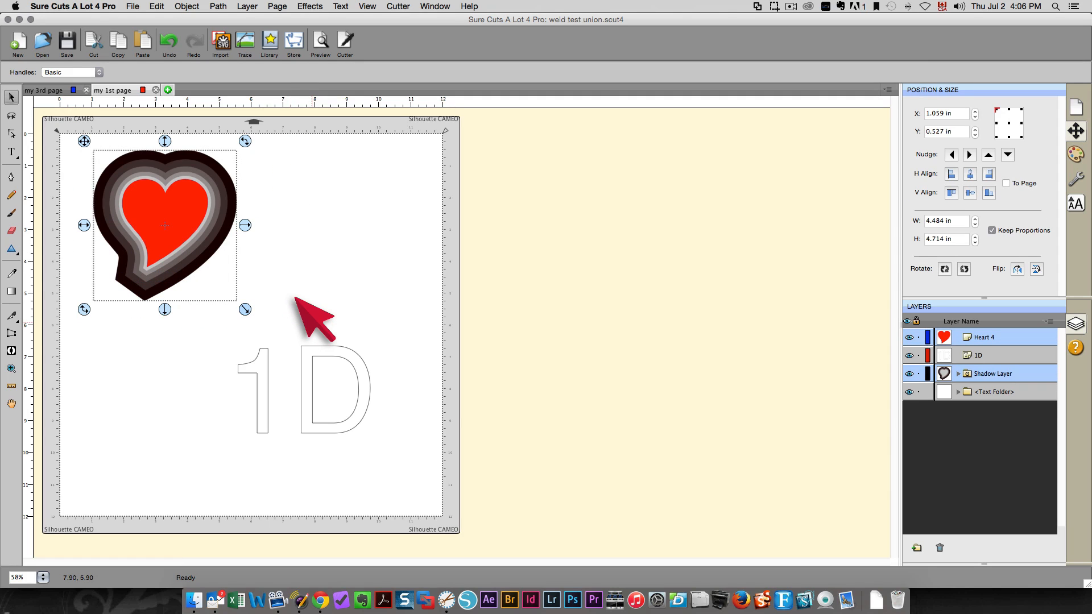
key(Delete)
- Start a shadow layer for the "1D" text and set its color to light grey
click(307, 387)
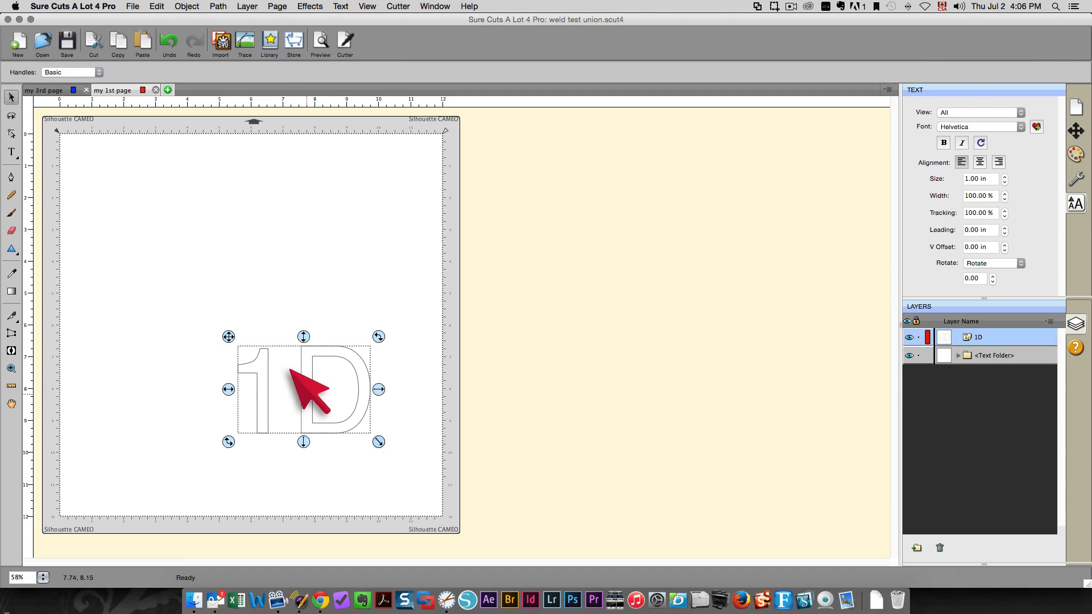
right_click(236, 342)
mouse_move(299, 393)
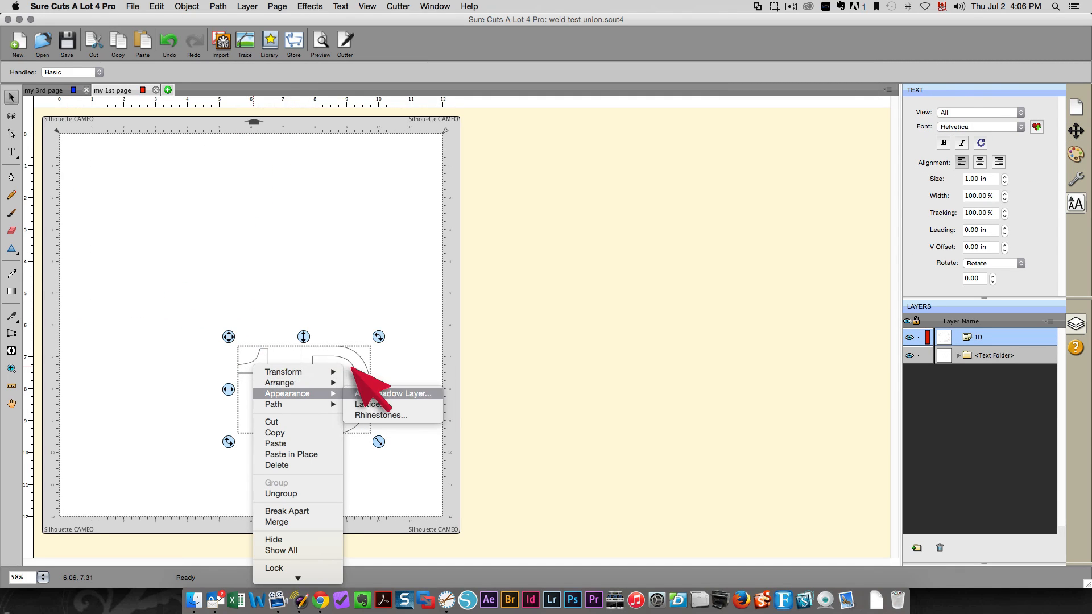
click(373, 393)
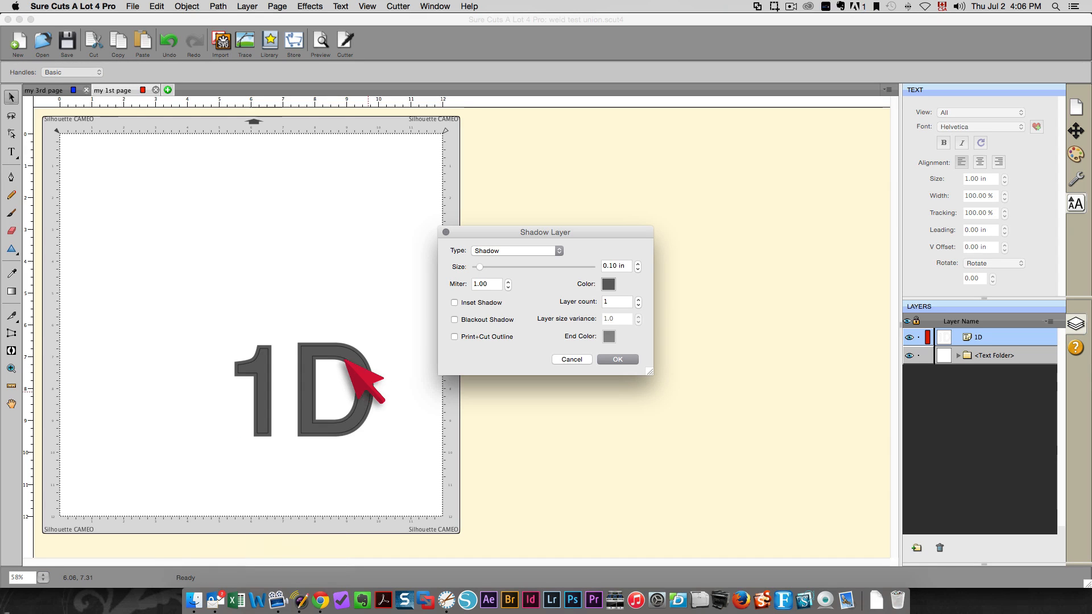
click(605, 284)
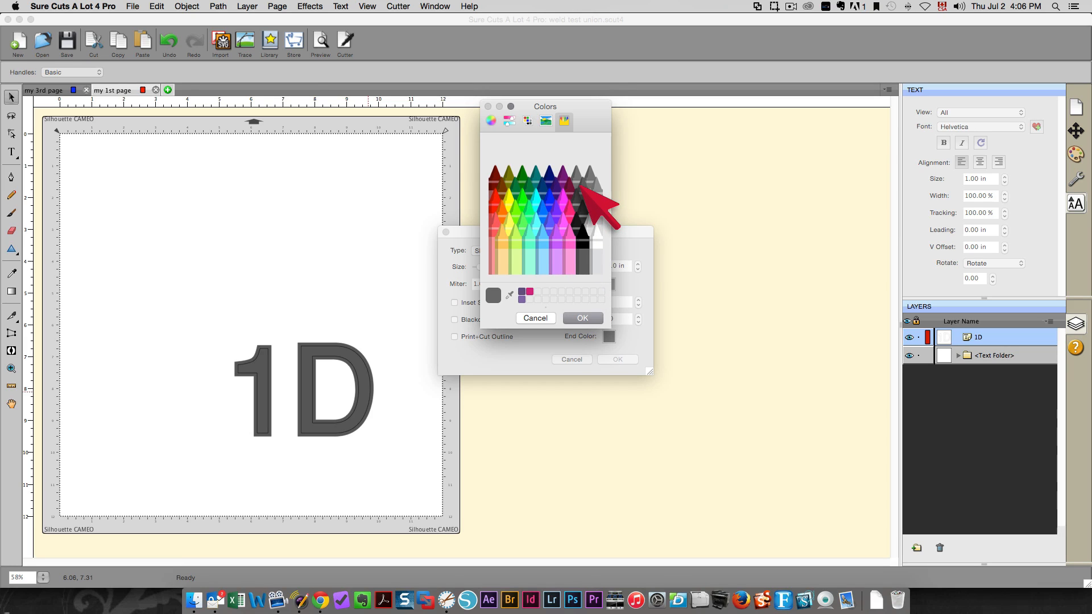
click(578, 317)
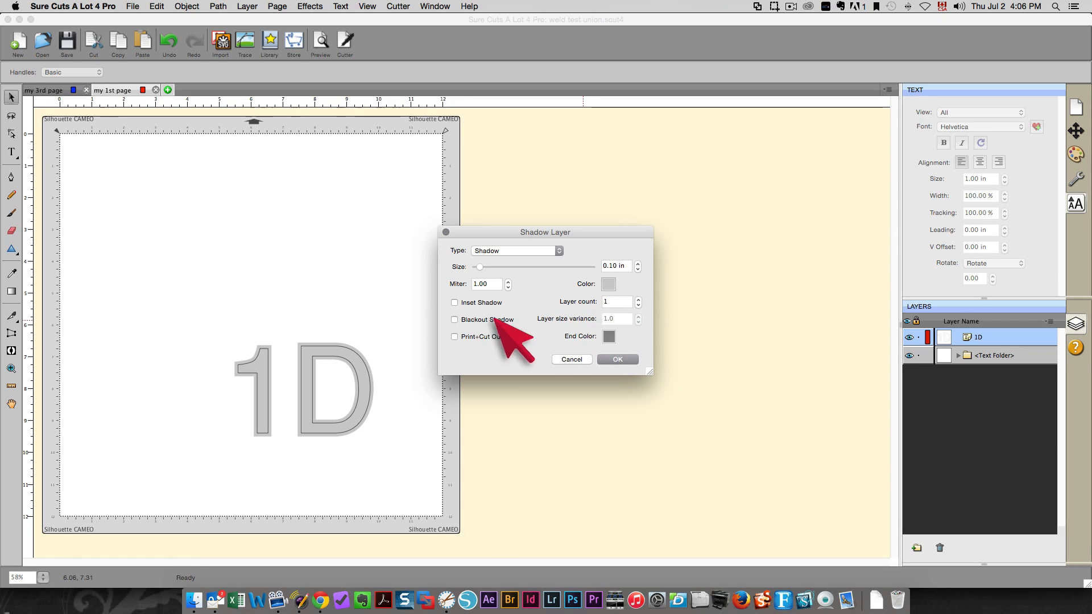
- Create the "1D" shadow with a layer count of 2, Inset Shadow on and a size of 0.05 in
click(638, 299)
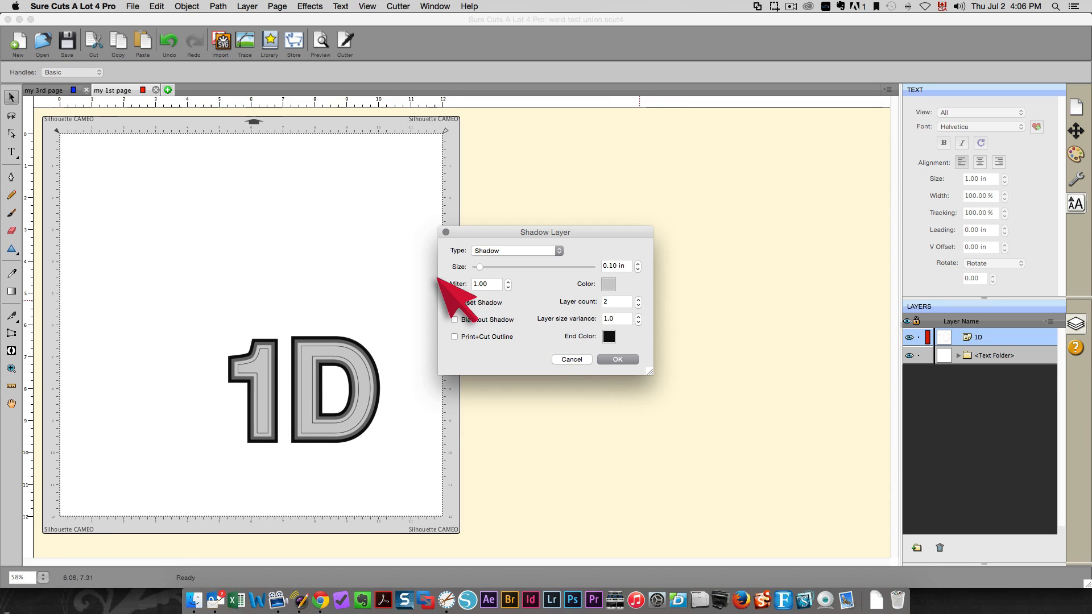
click(453, 303)
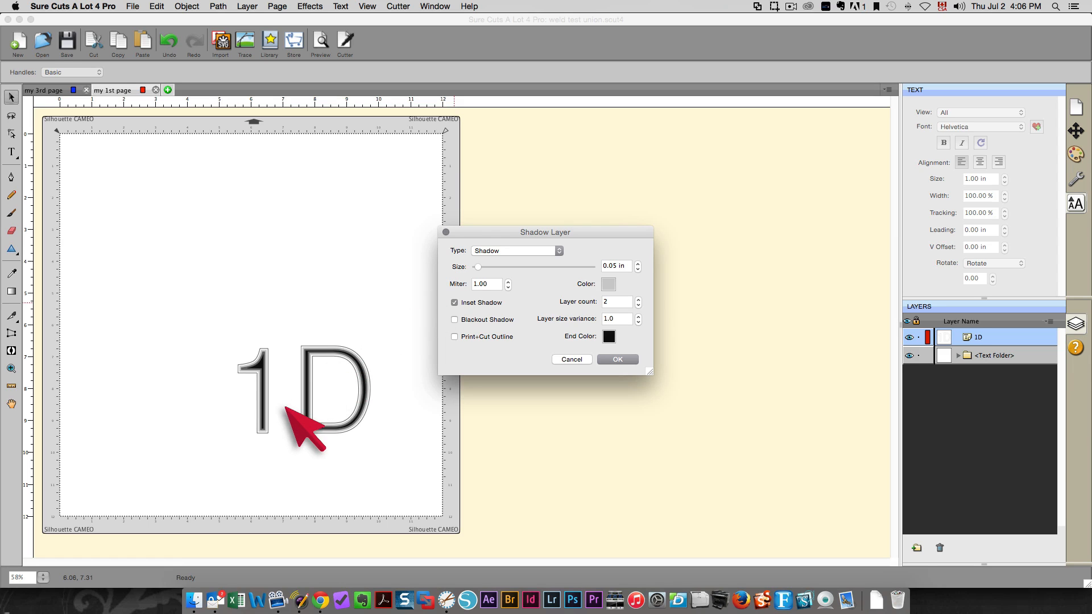
key(Return)
- Undo the inset shadow layers on the "1D" text
click(395, 421)
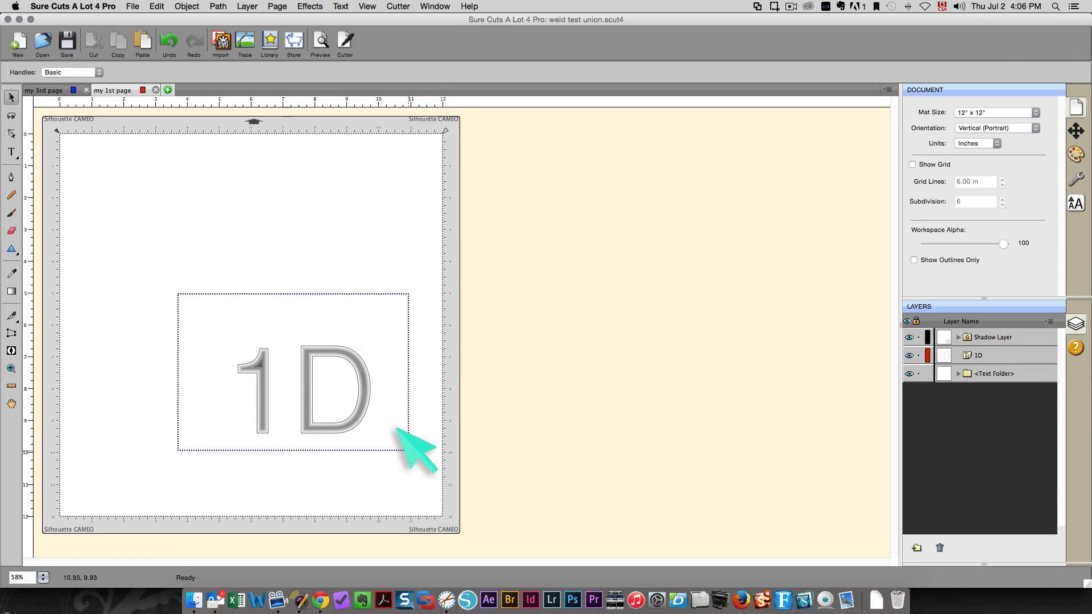
click(365, 394)
click(170, 45)
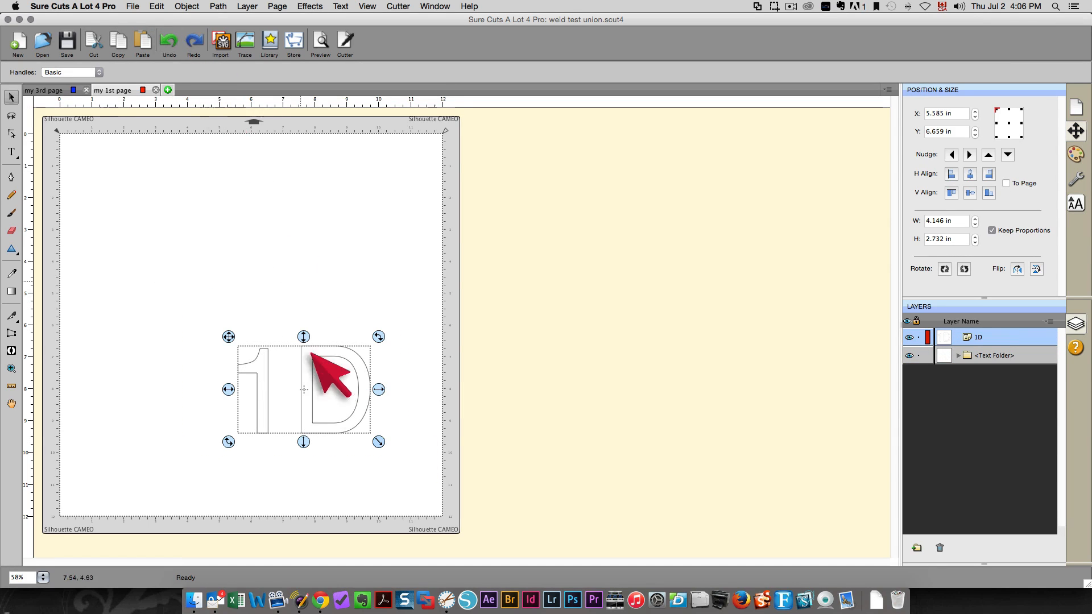
- Add a single dark grey shadow layer around the "1D" text with size 0.10 in and miter 1.00
right_click(329, 371)
mouse_move(368, 398)
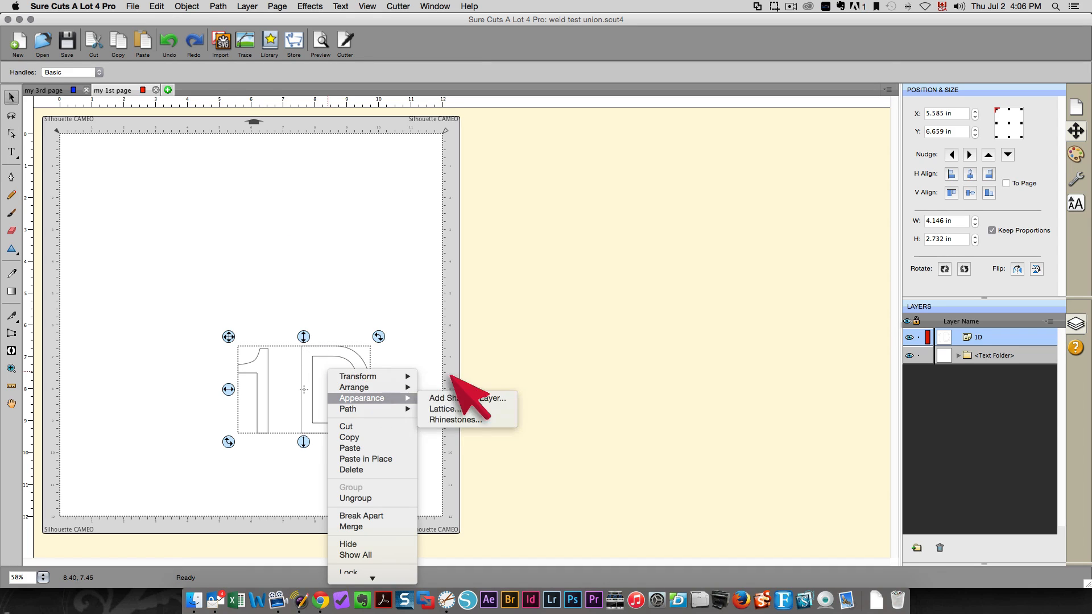
click(481, 398)
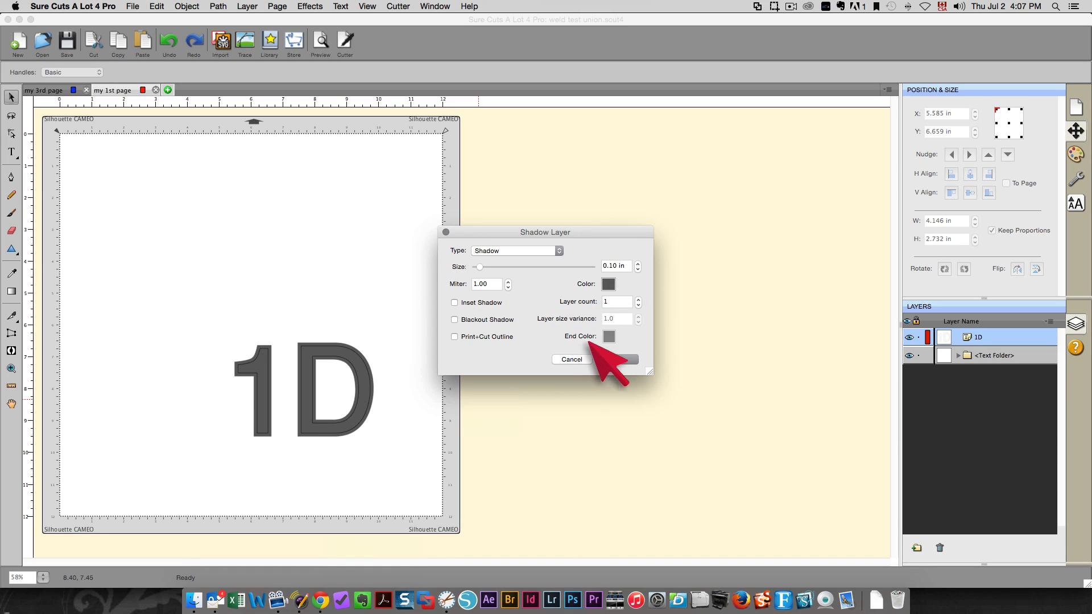
click(614, 358)
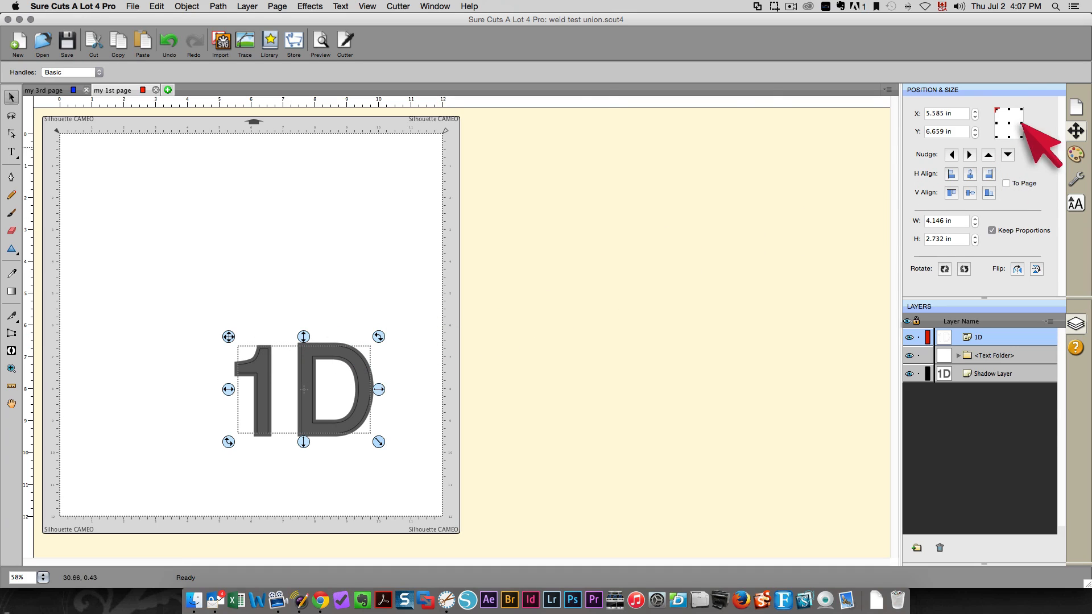
- Give the "1D" text a solid color fill in Silver, then deselect it
click(1075, 154)
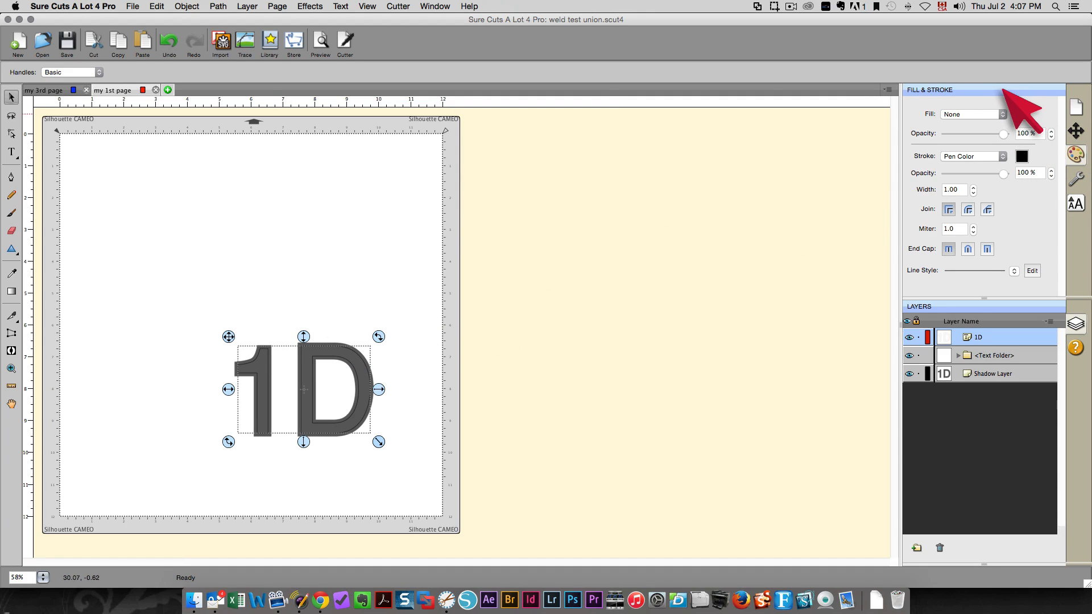
click(972, 114)
click(961, 122)
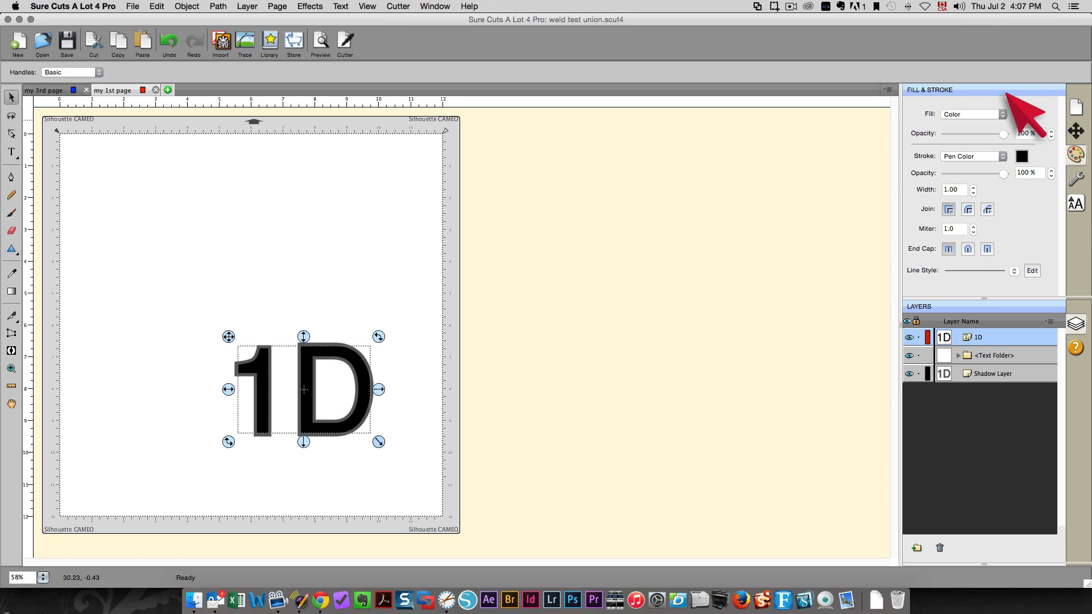
click(1022, 113)
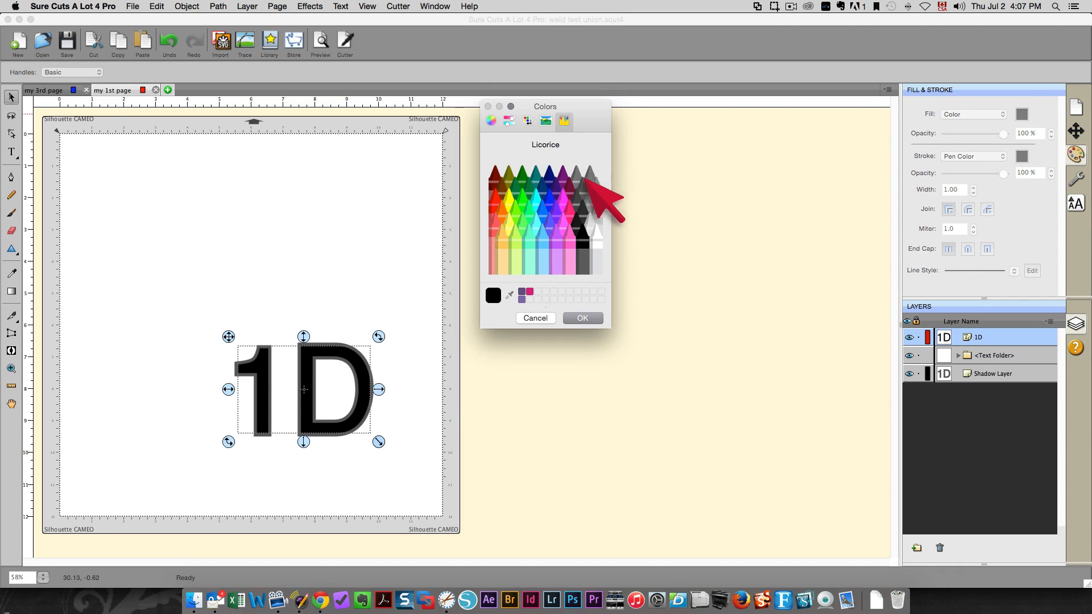
click(591, 203)
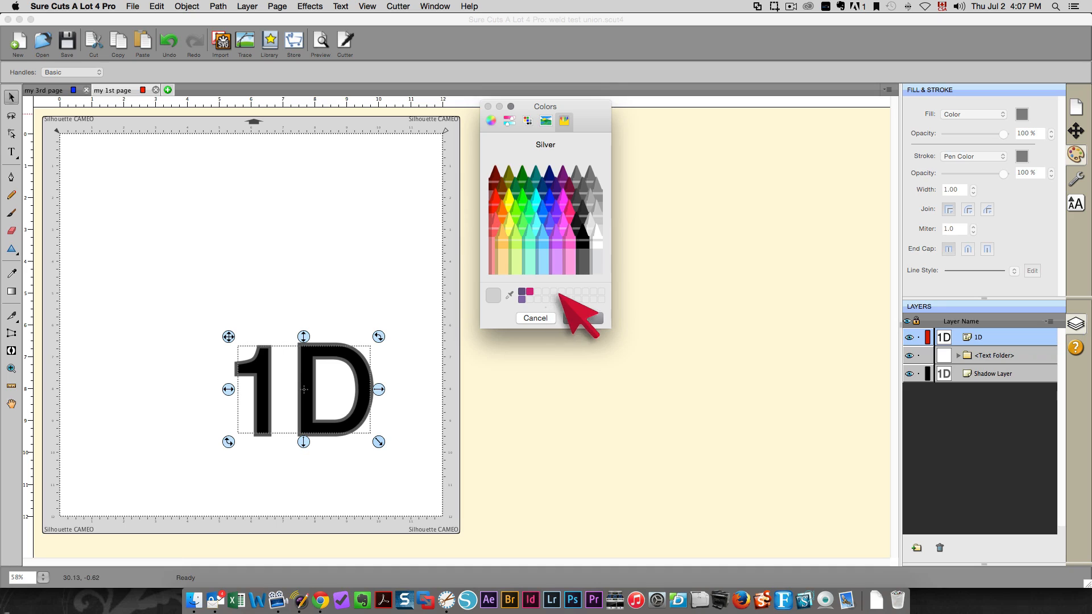
key(Return)
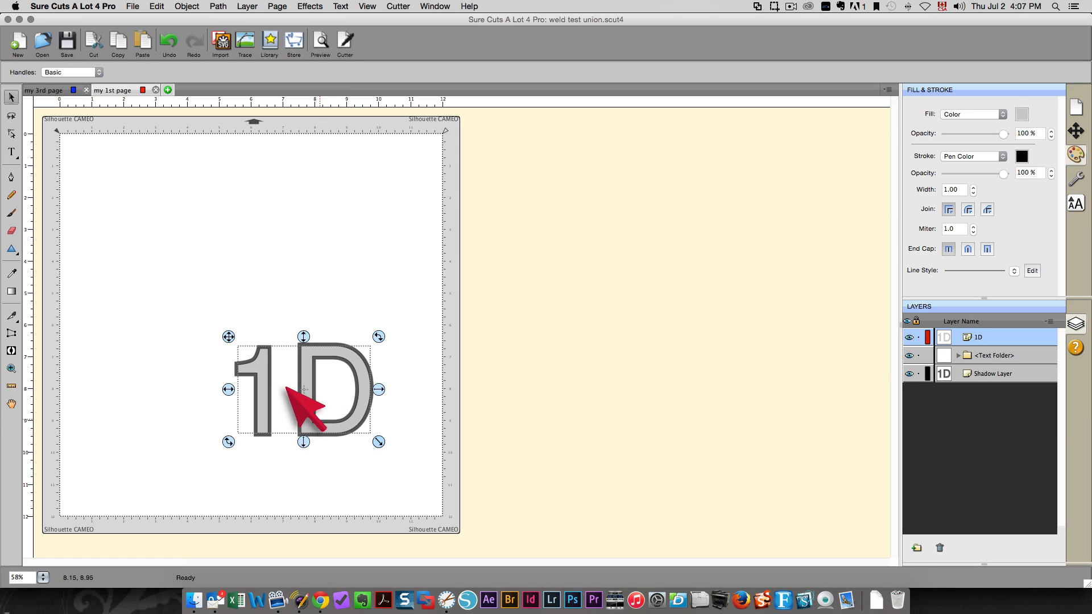
click(242, 276)
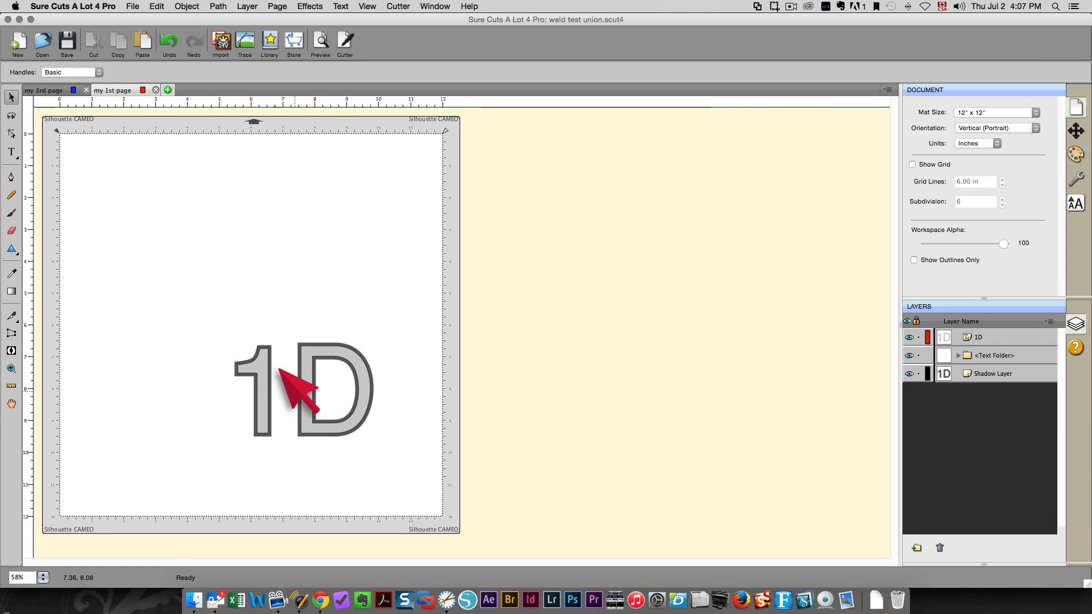
- Try moving the "1D" text up off its shadow layer, then undo the move
drag(305, 408, 302, 276)
drag(215, 361, 215, 361)
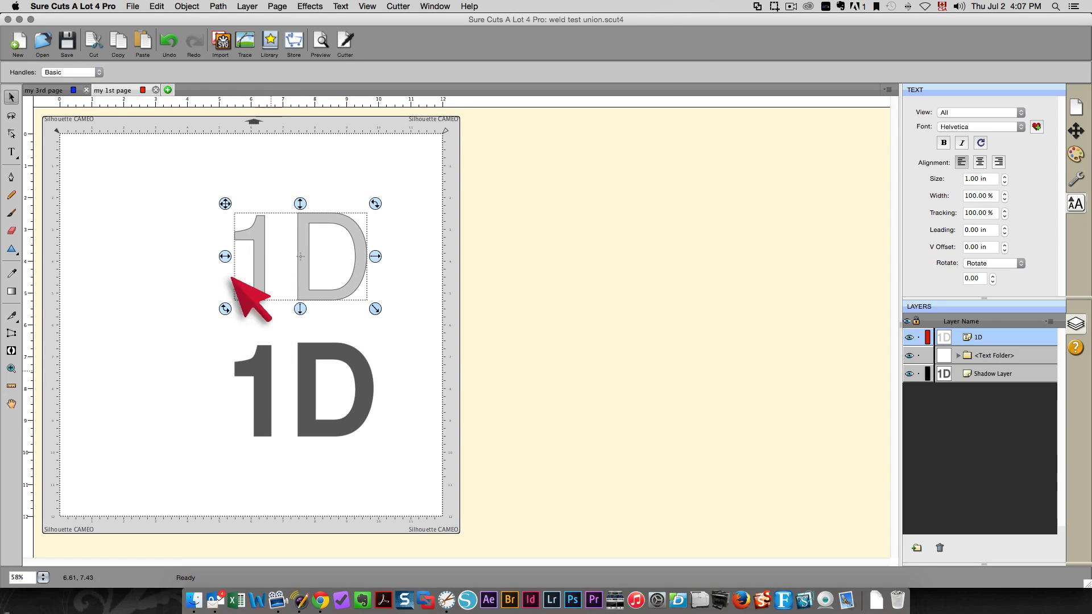
key(super+z)
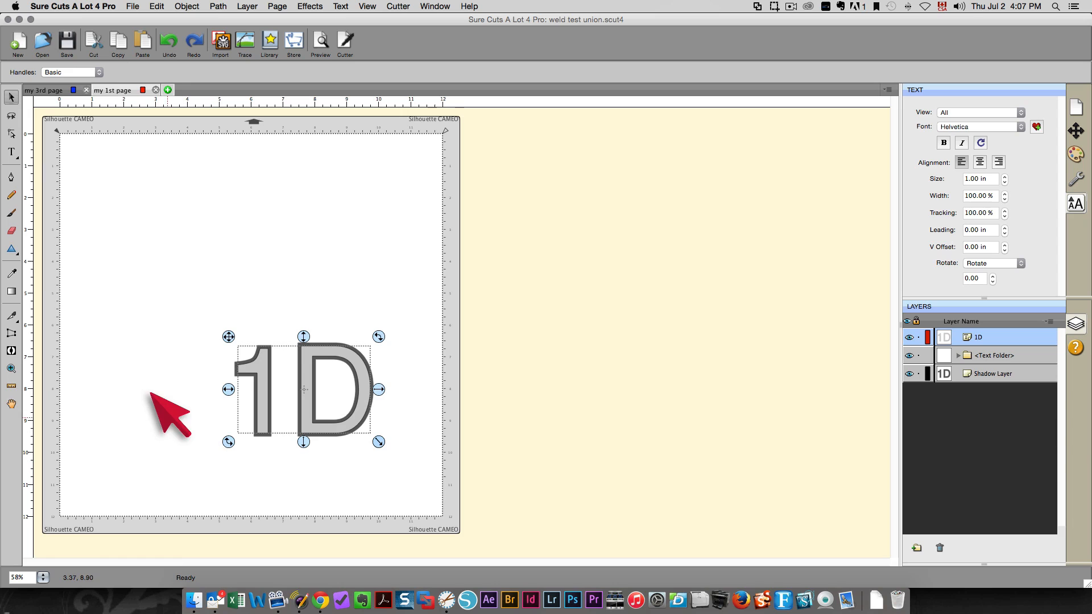
- Merge the "1D" text with its shadow layer and move the merged shape up to about X 5.63 in, Y 2.69 in
drag(153, 287, 414, 480)
right_click(349, 417)
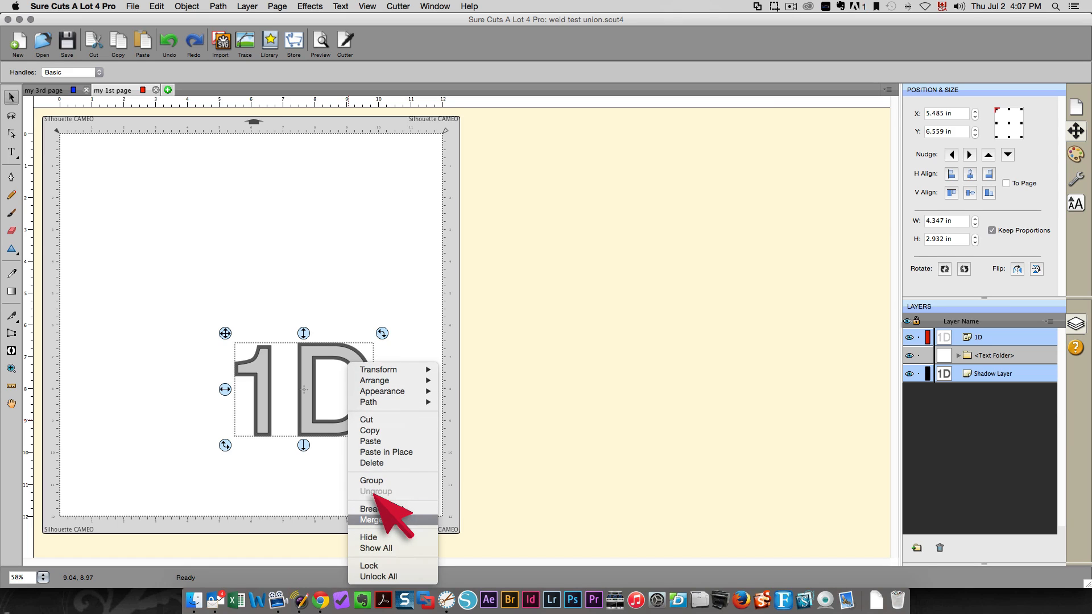
click(381, 517)
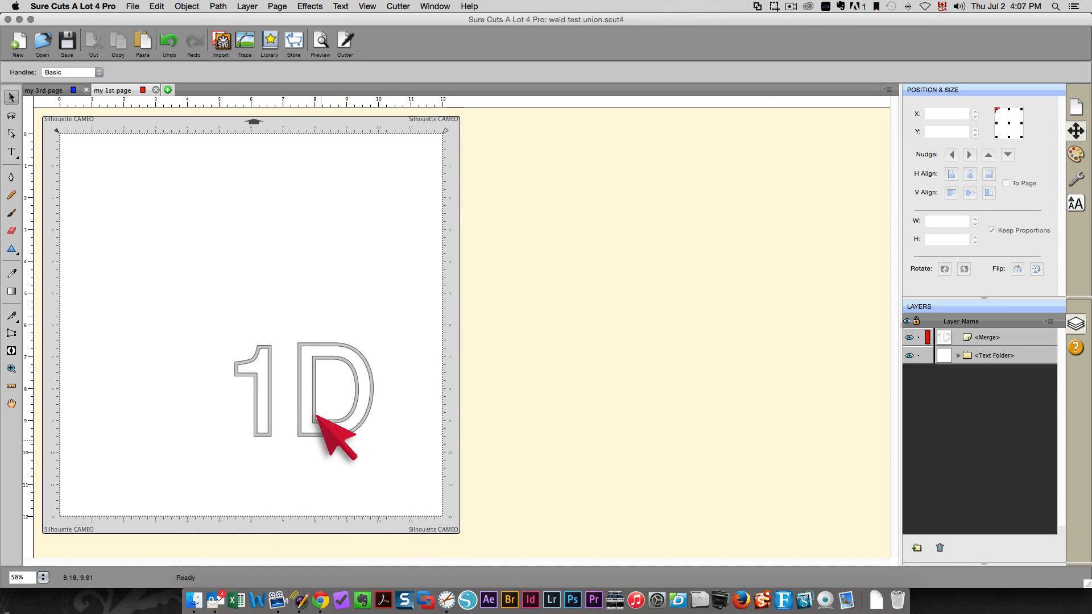
drag(318, 410, 323, 278)
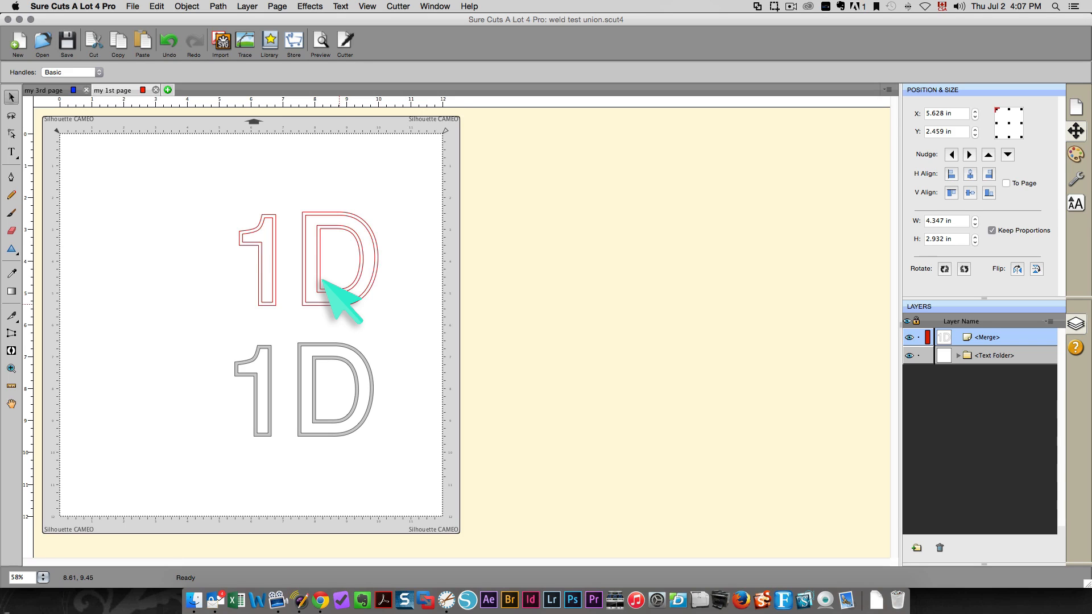
drag(322, 279, 322, 286)
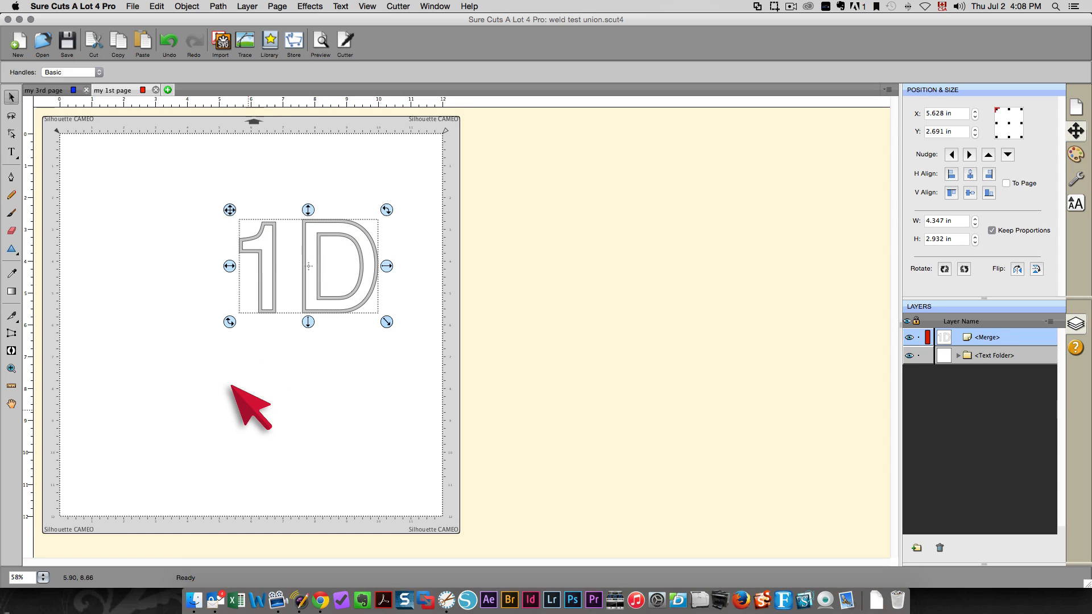